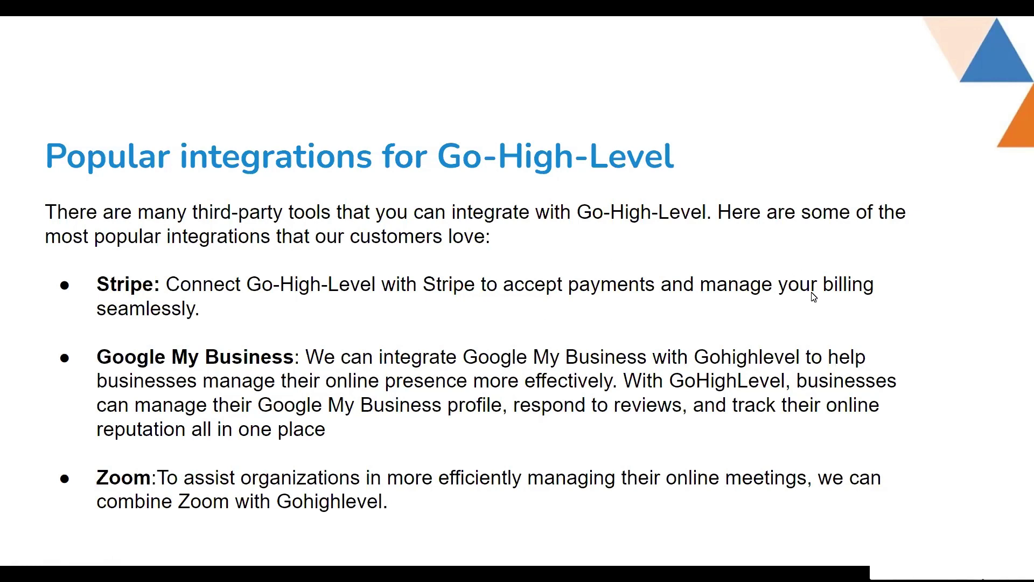
- Advance the slideshow to the Stripe slide and exit full-screen mode
key(Right)
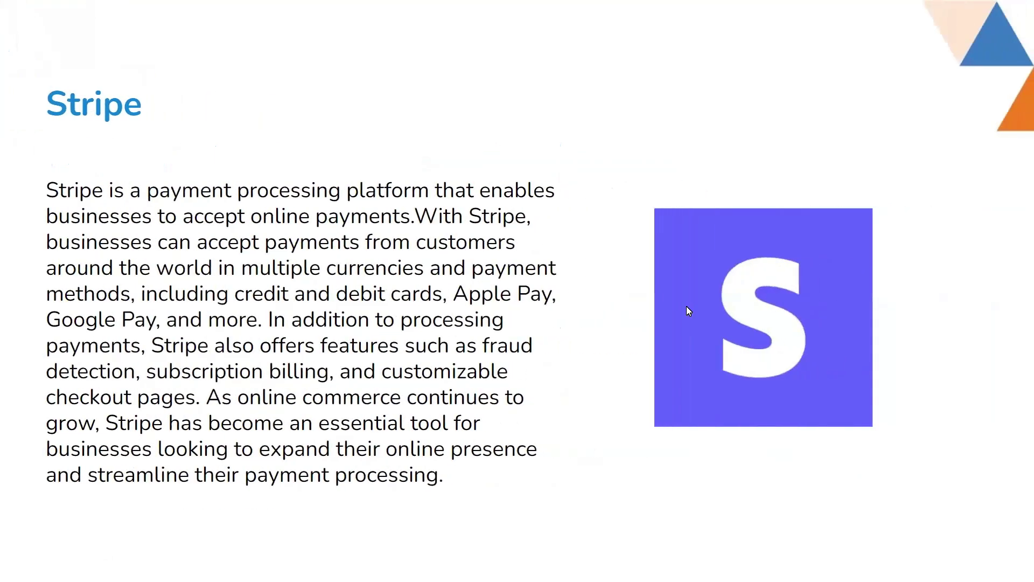
key(Escape)
- Disconnect the Stripe card in GoHighLevel Payments integrations and confirm it
click(197, 25)
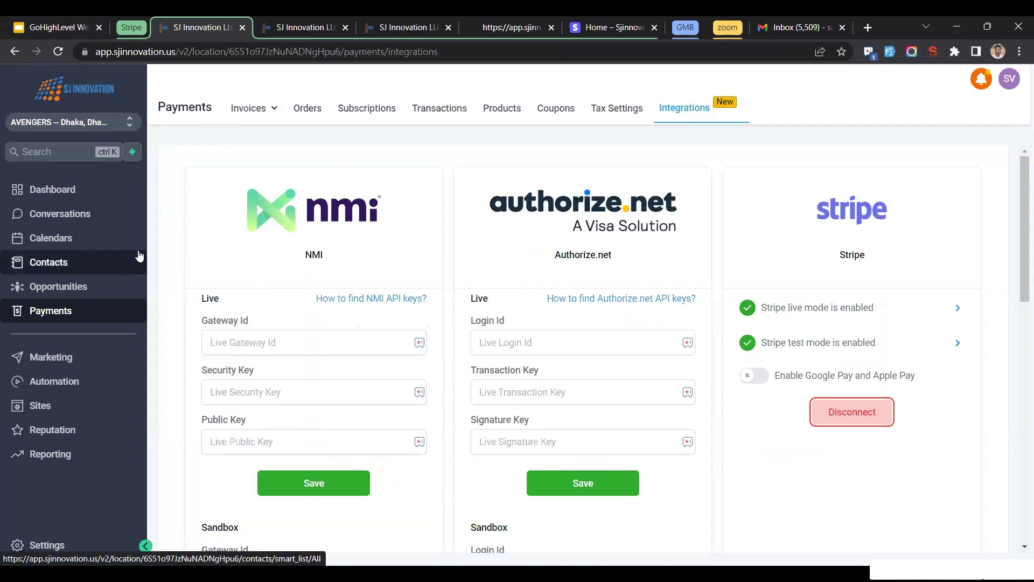
click(71, 124)
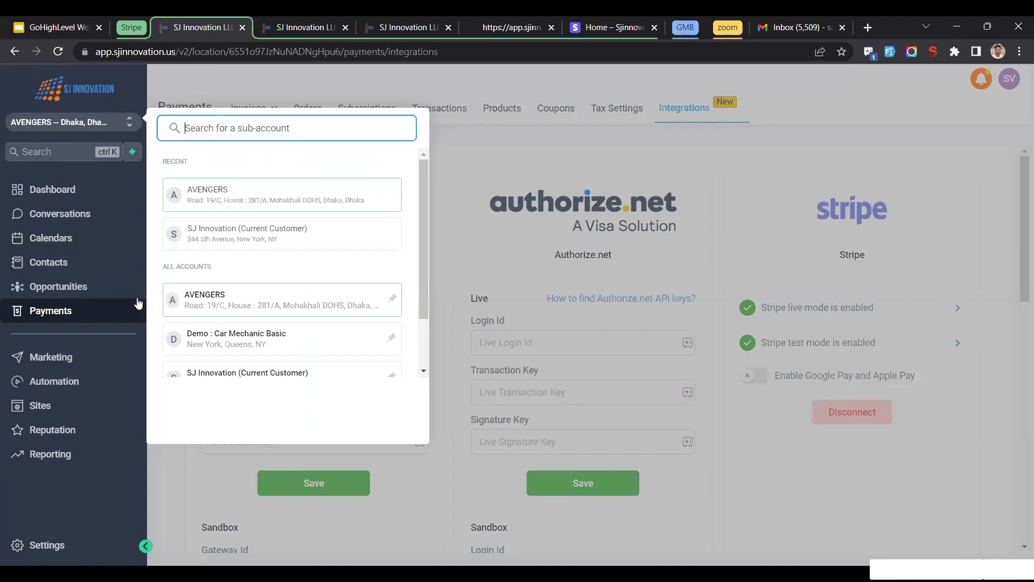
click(99, 317)
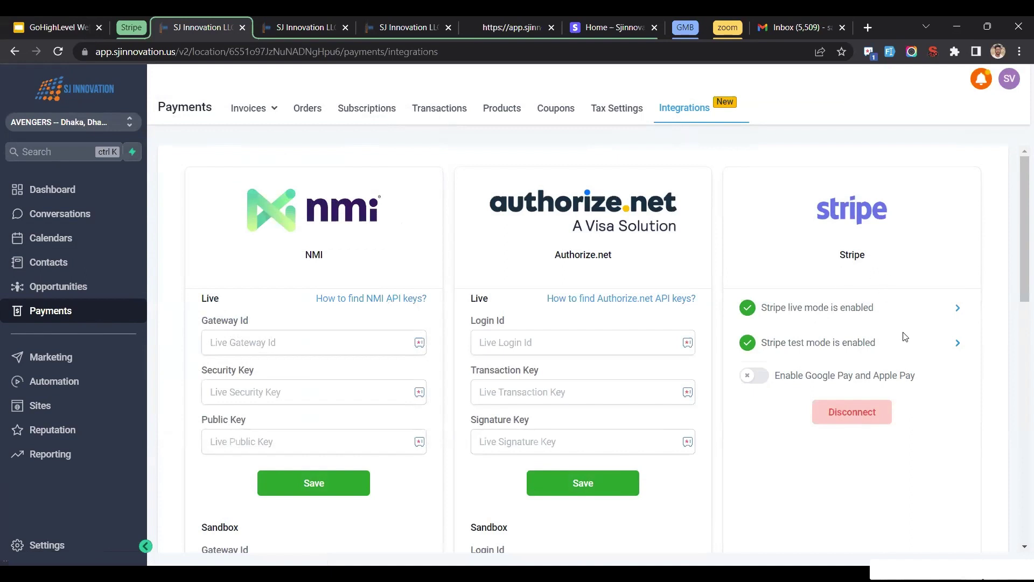
click(850, 424)
click(630, 360)
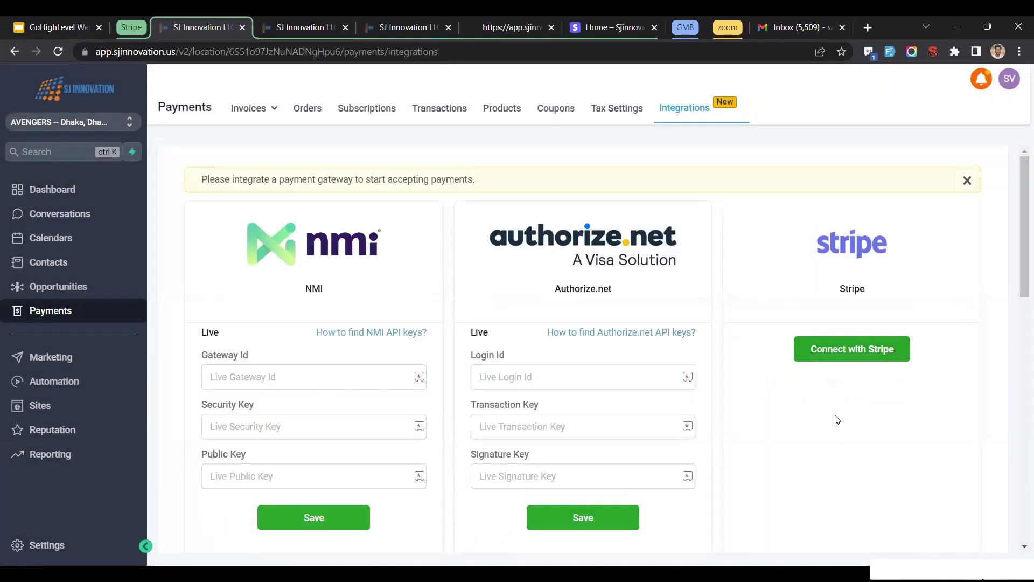
- Connect with Stripe and authorise the selected business account for LeadConnector
click(844, 356)
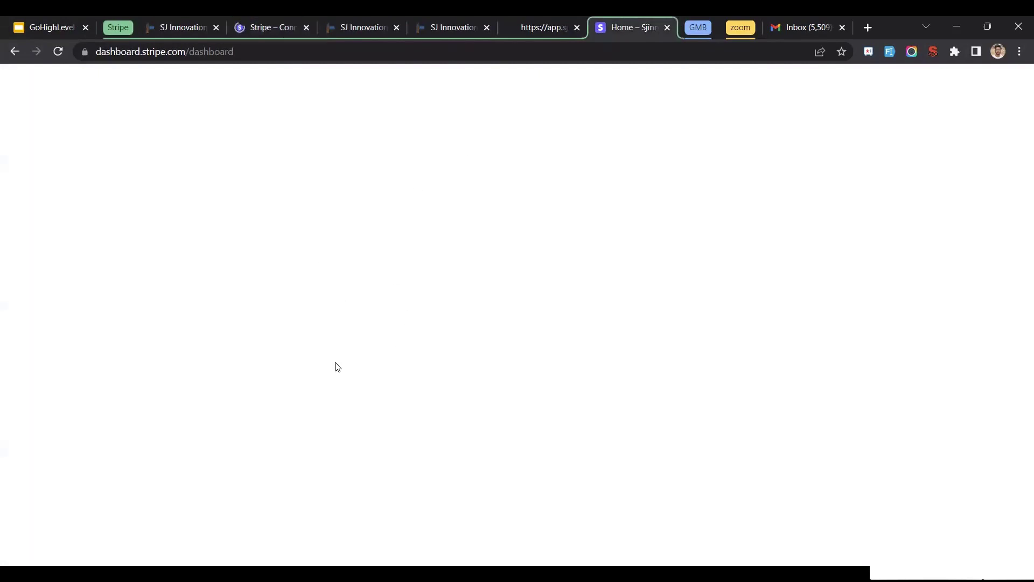
scroll(341, 264, down, 2)
scroll(399, 298, up, 2)
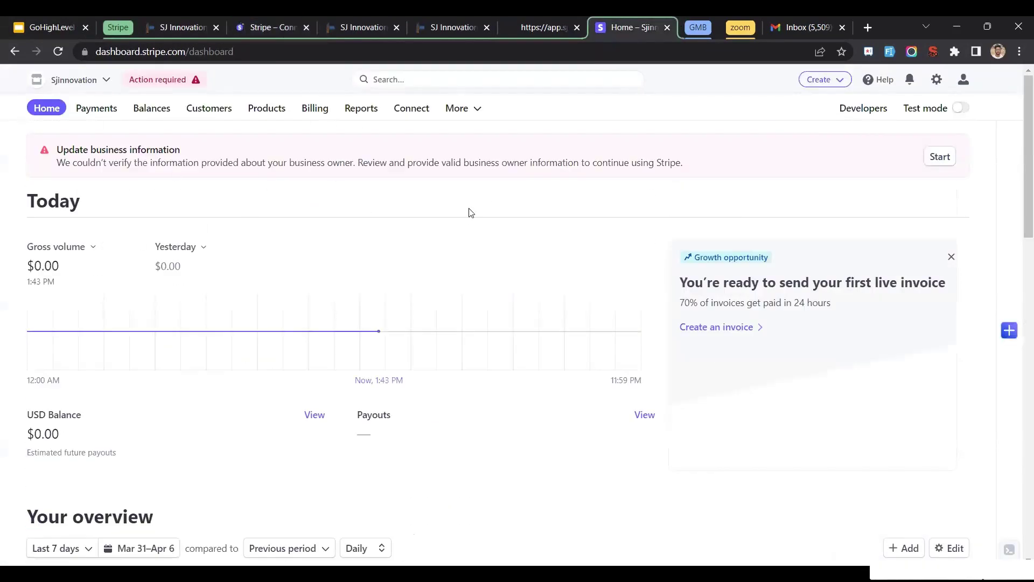
click(246, 20)
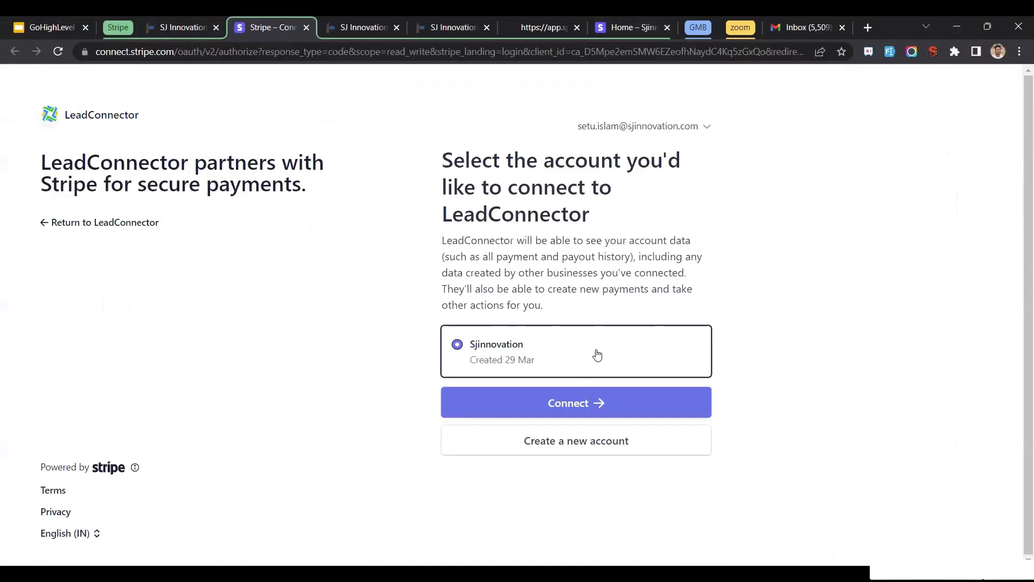
click(596, 404)
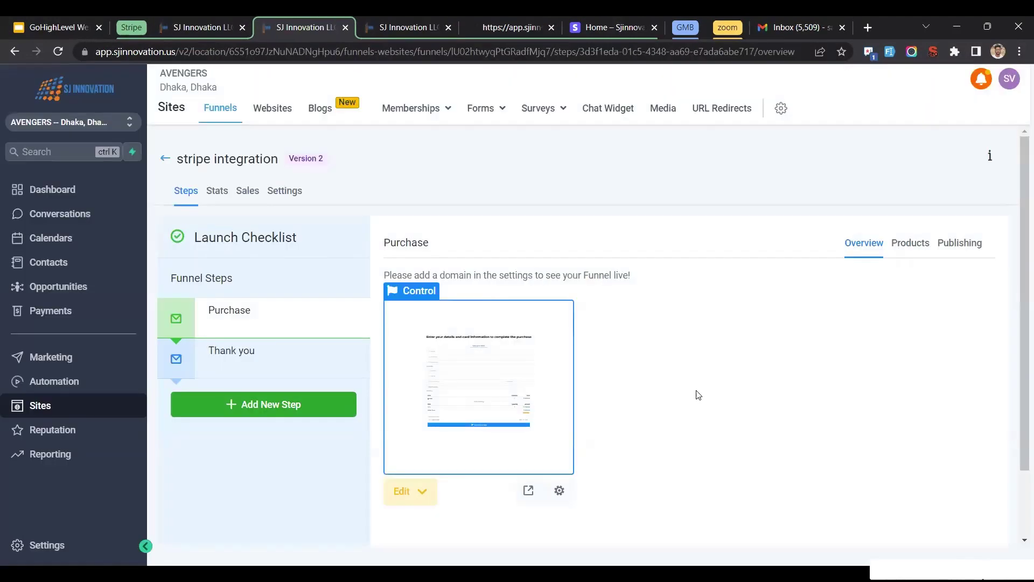
- Check that Stripe shows live and test modes enabled in Payments integrations
click(91, 311)
click(683, 107)
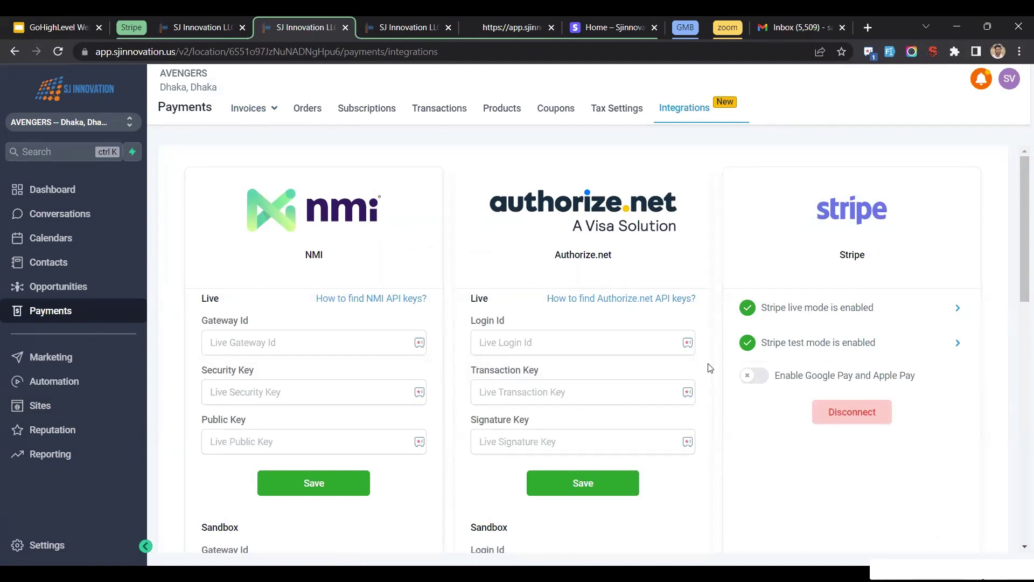
click(378, 16)
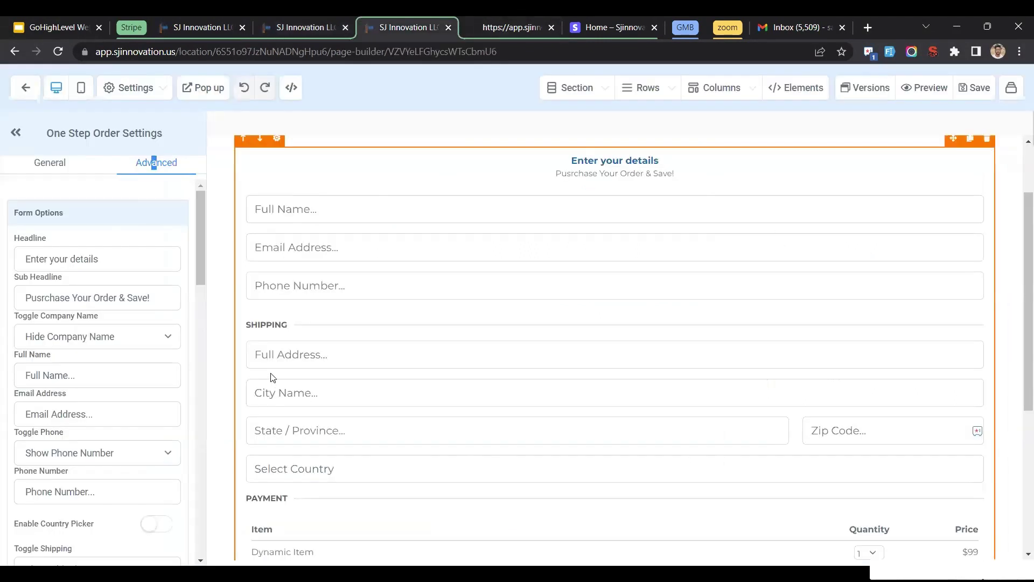
click(328, 19)
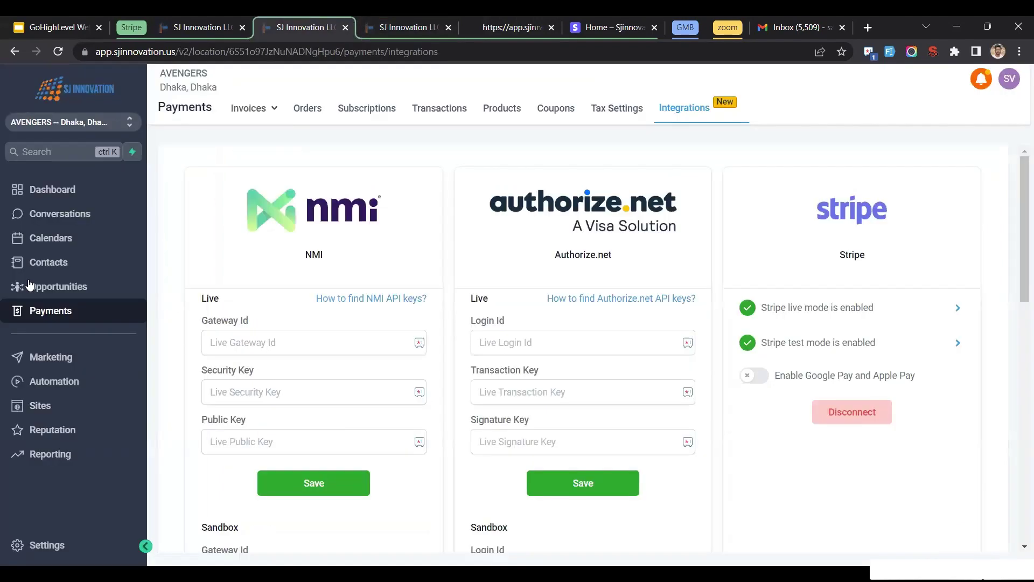
- Open the stripe integration funnel's Purchase step in the page builder
click(67, 406)
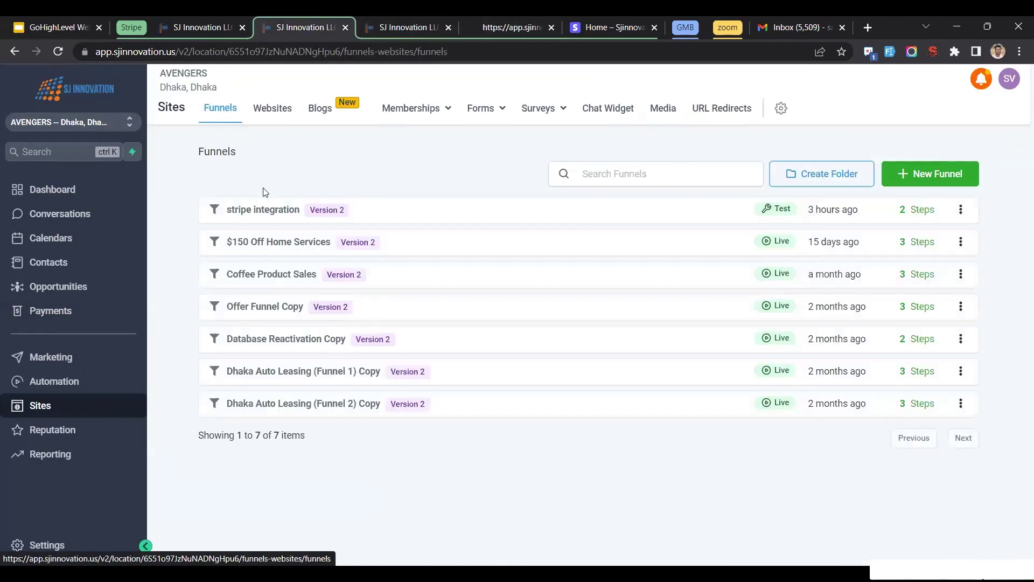
click(262, 209)
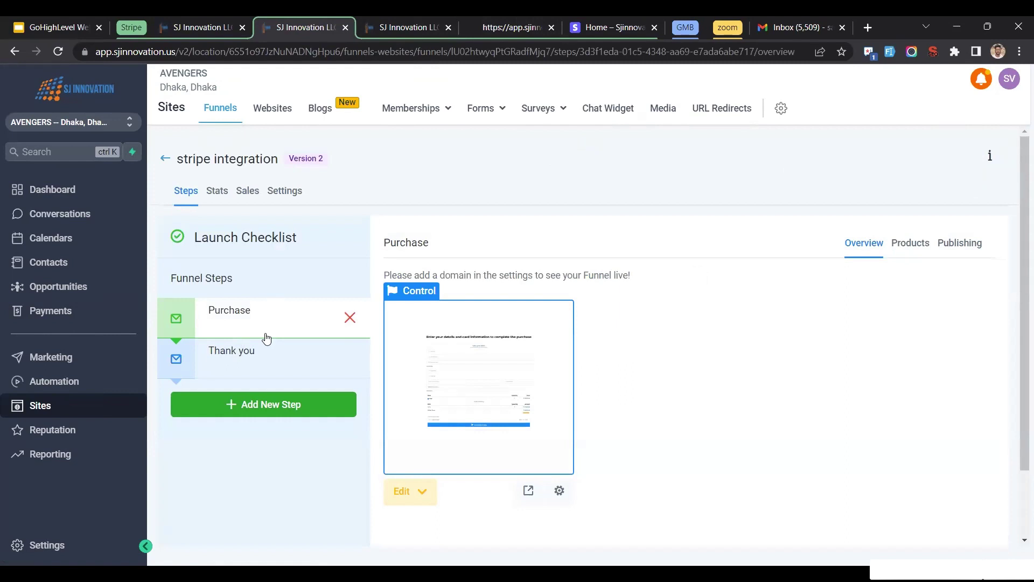
click(277, 353)
click(291, 321)
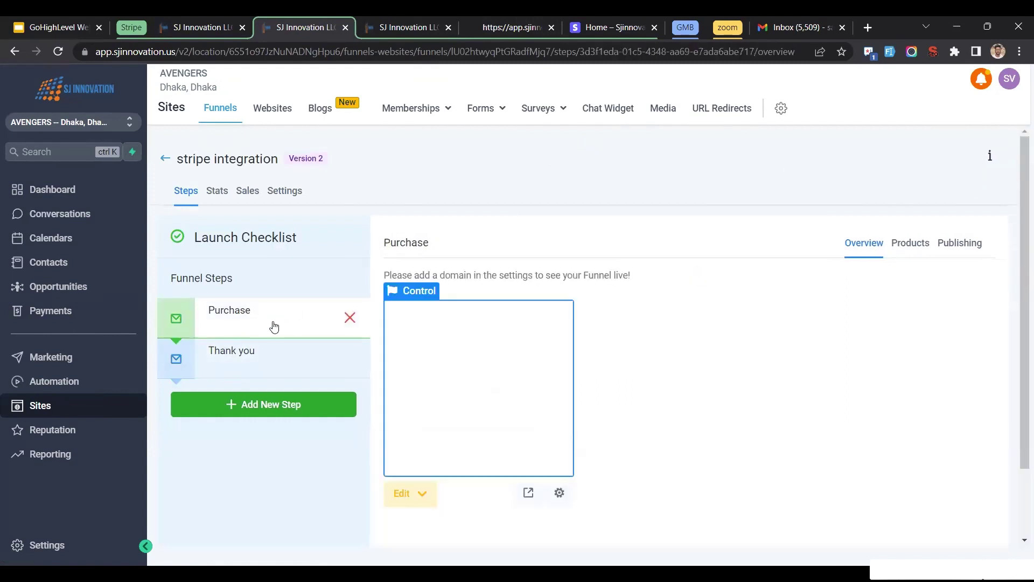
click(474, 388)
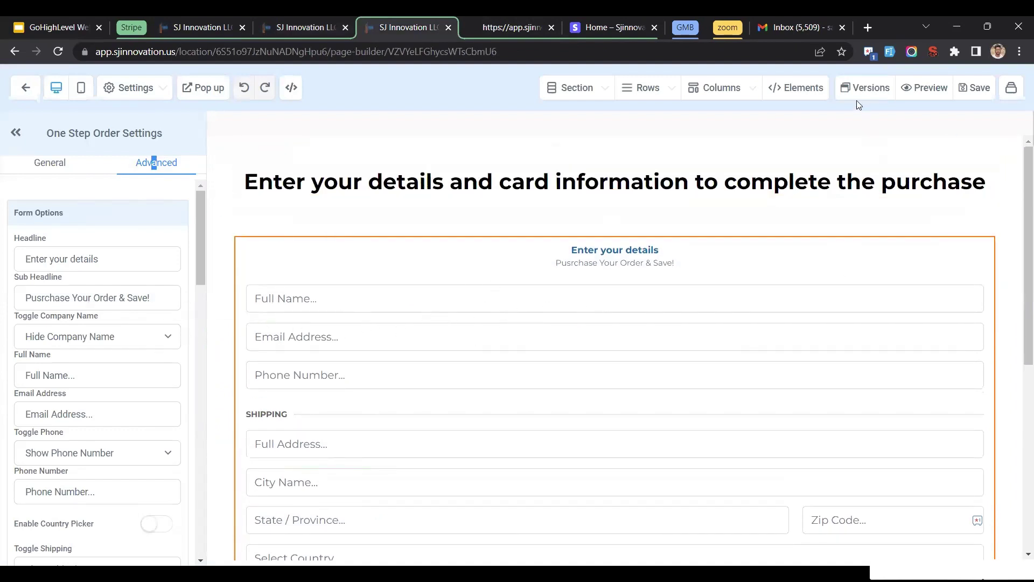
mouse_move(813, 94)
click(721, 121)
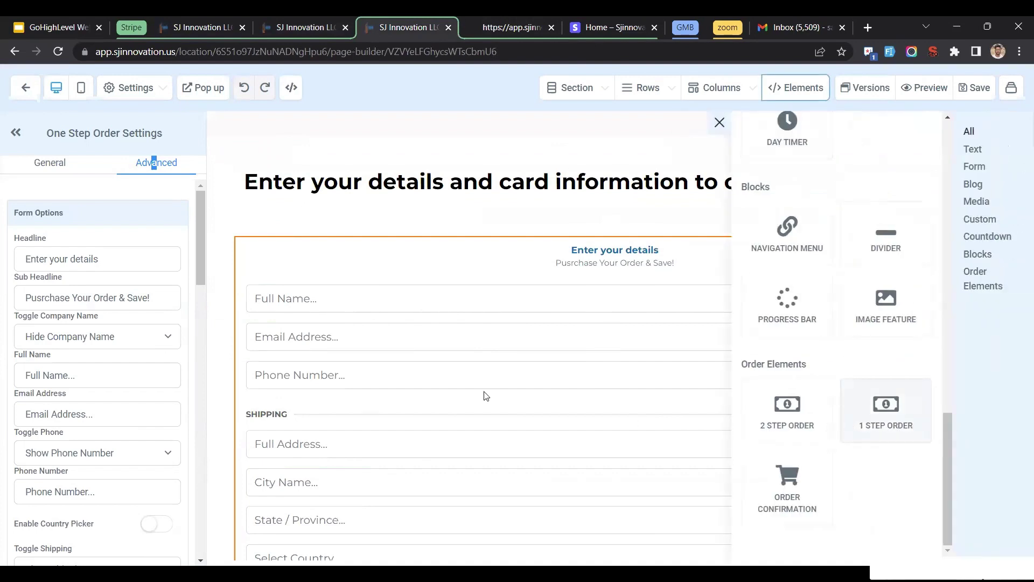
scroll(468, 405, down, 5)
scroll(473, 370, up, 3)
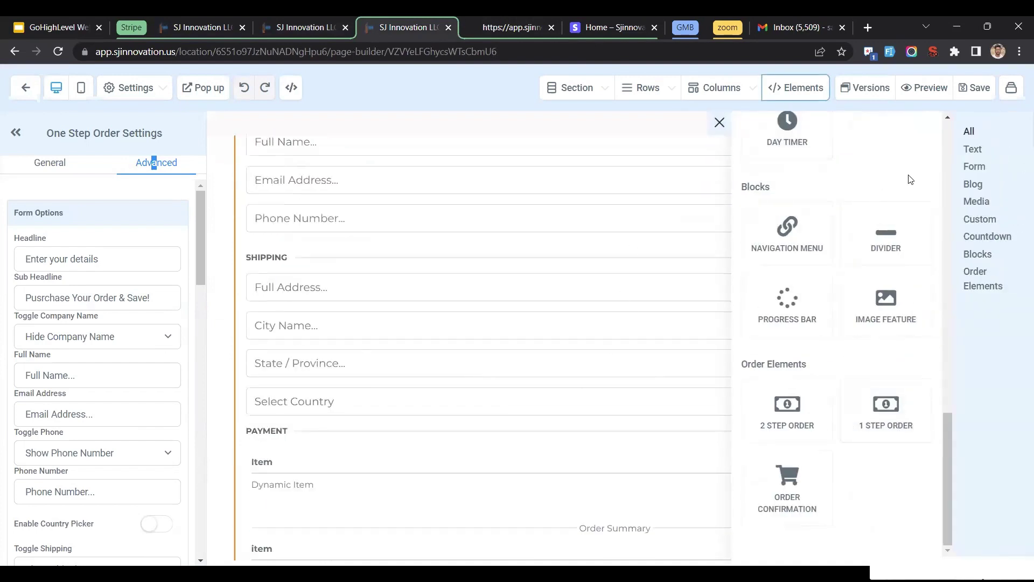
click(720, 122)
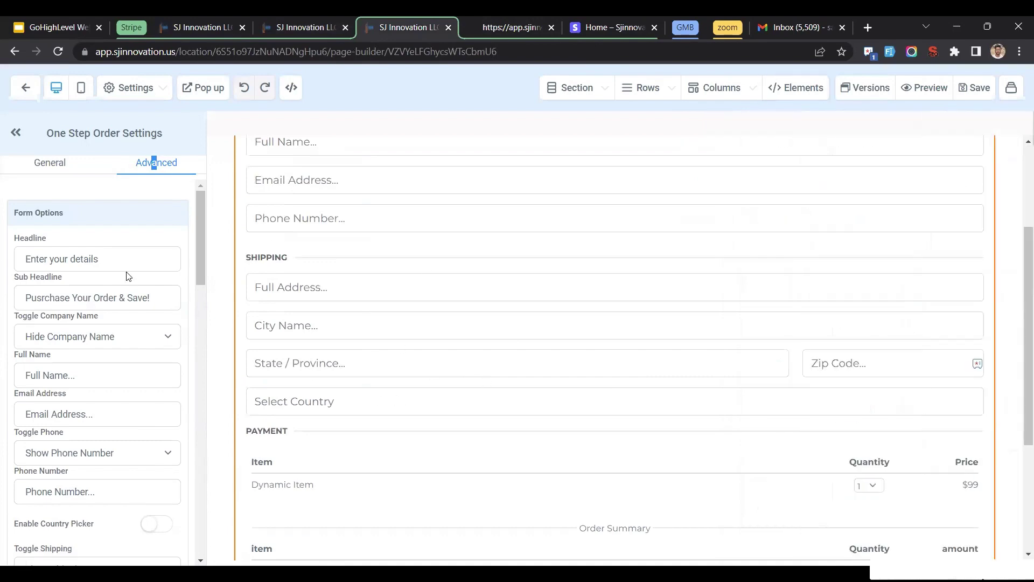
scroll(508, 302, down, 3)
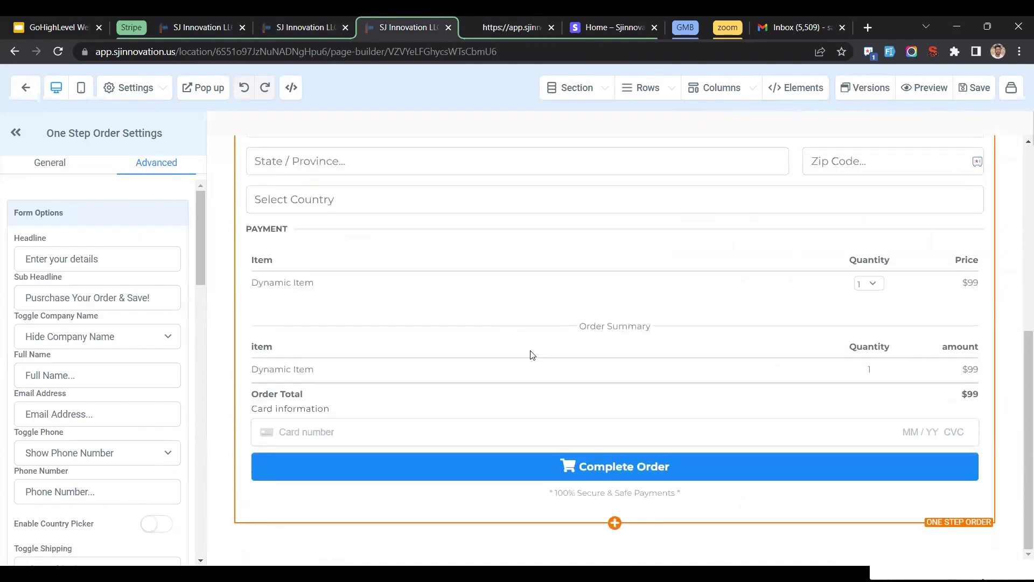
scroll(545, 339, up, 5)
scroll(546, 339, up, 2)
scroll(611, 352, down, 6)
- In the order page preview, fill Full Name from a saved suggestion
click(491, 22)
scroll(393, 280, down, 5)
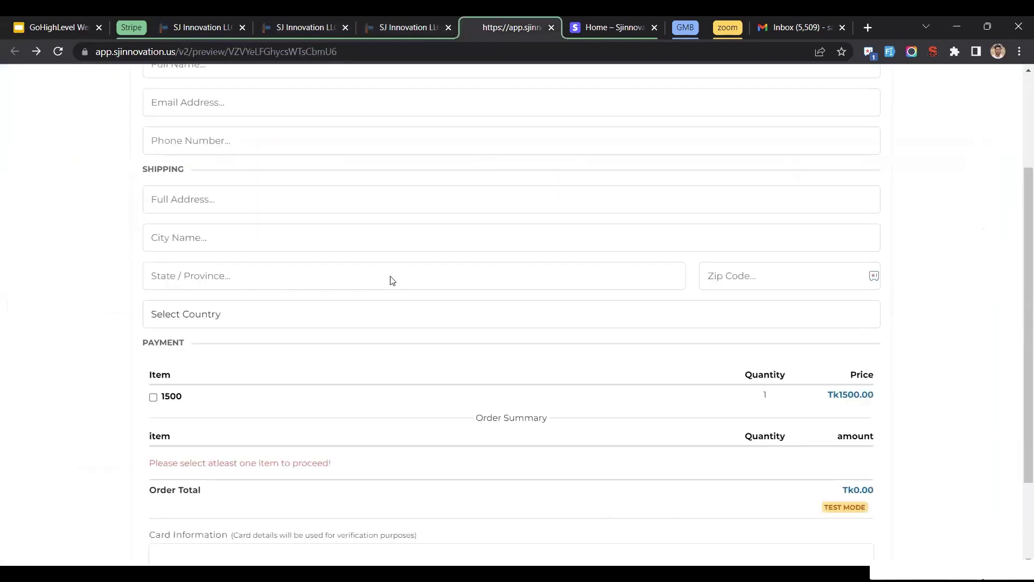
scroll(489, 330, up, 5)
scroll(490, 340, down, 5)
scroll(490, 340, up, 5)
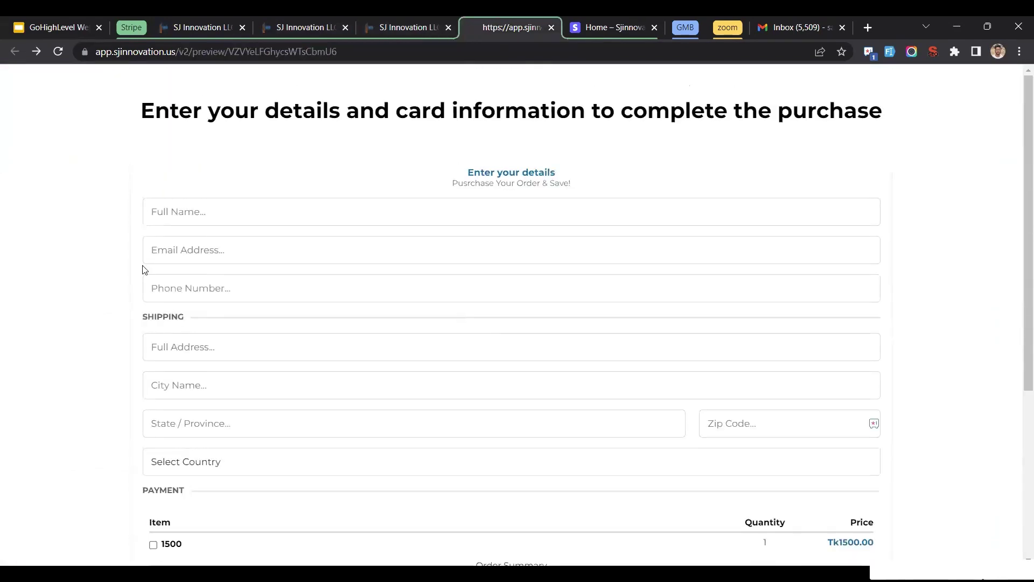
click(301, 216)
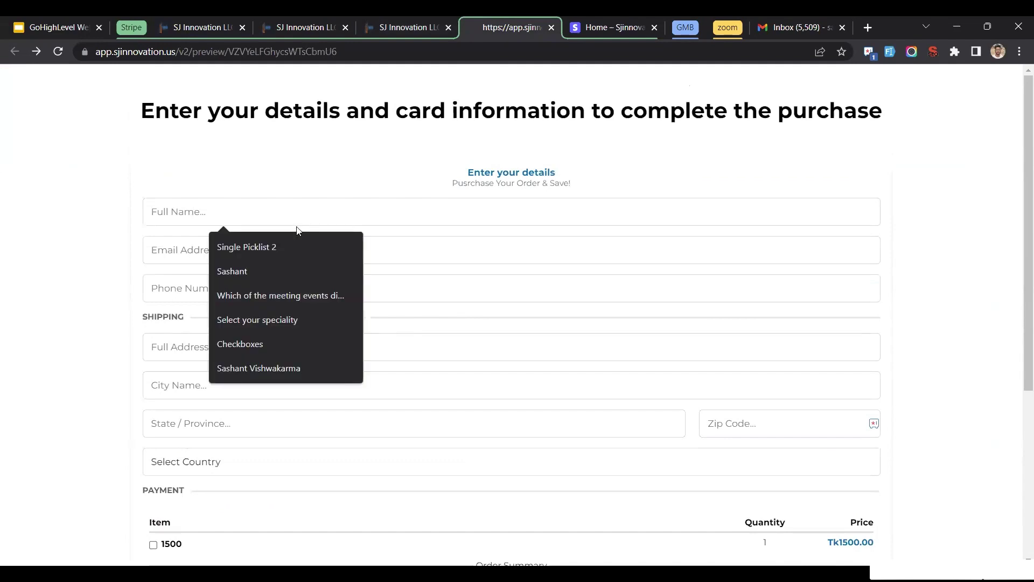
click(256, 274)
- Enter the e-mail address and a phone number, correcting a typo
click(307, 245)
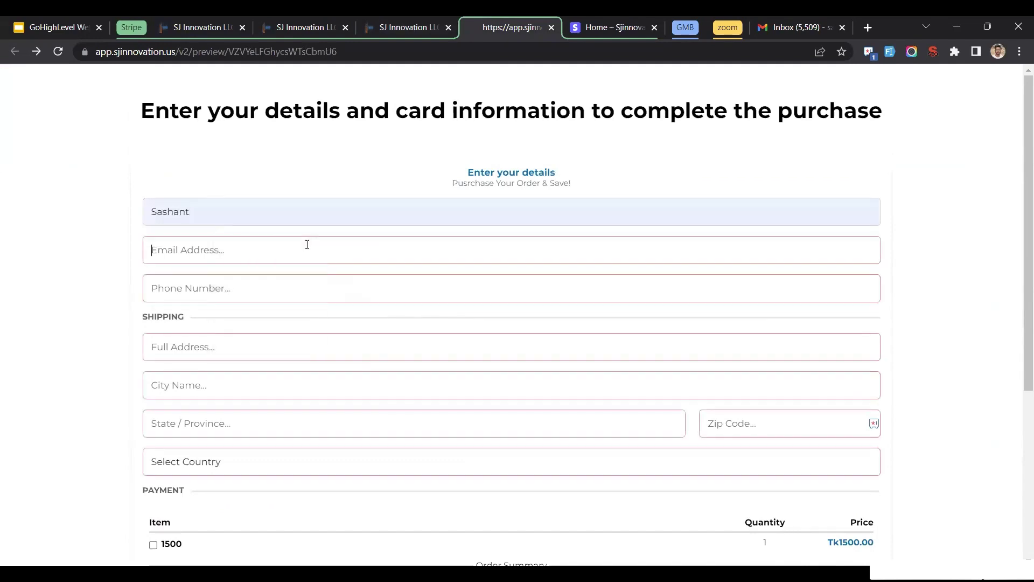
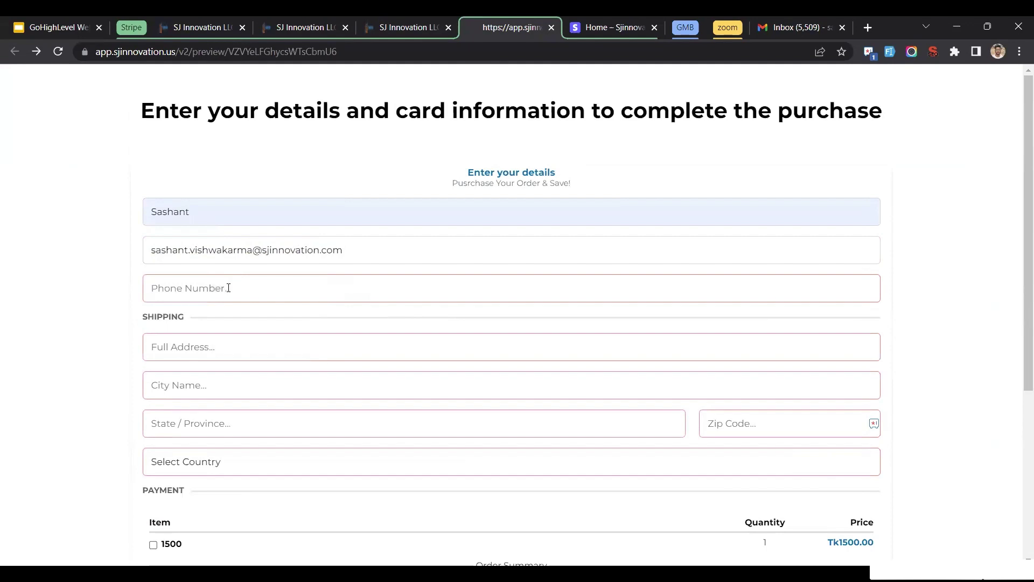
text(1234567890)
- Auto-fill the full address and remaining checkout fields with form-filler test data
click(217, 348)
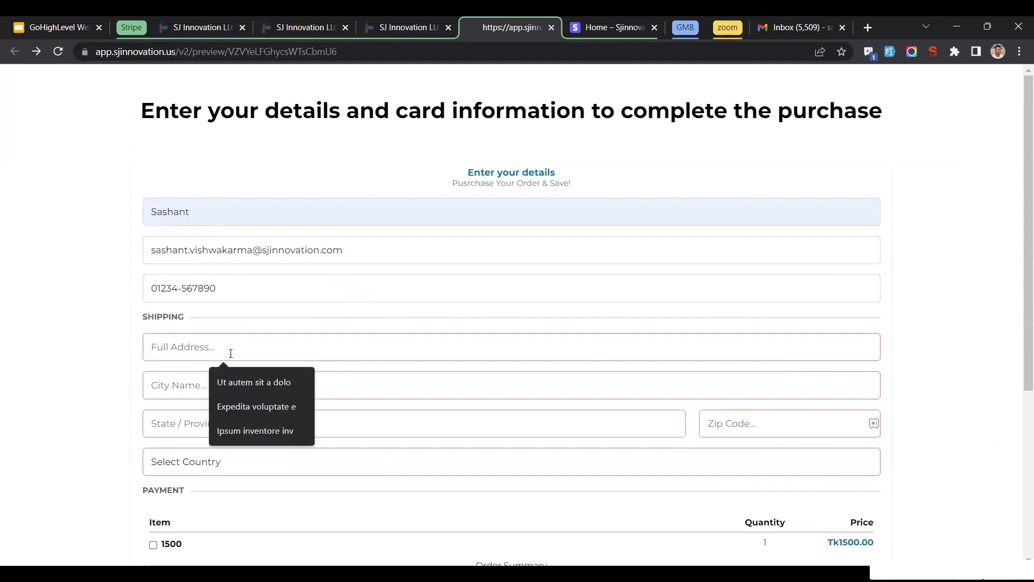
scroll(464, 312, down, 1)
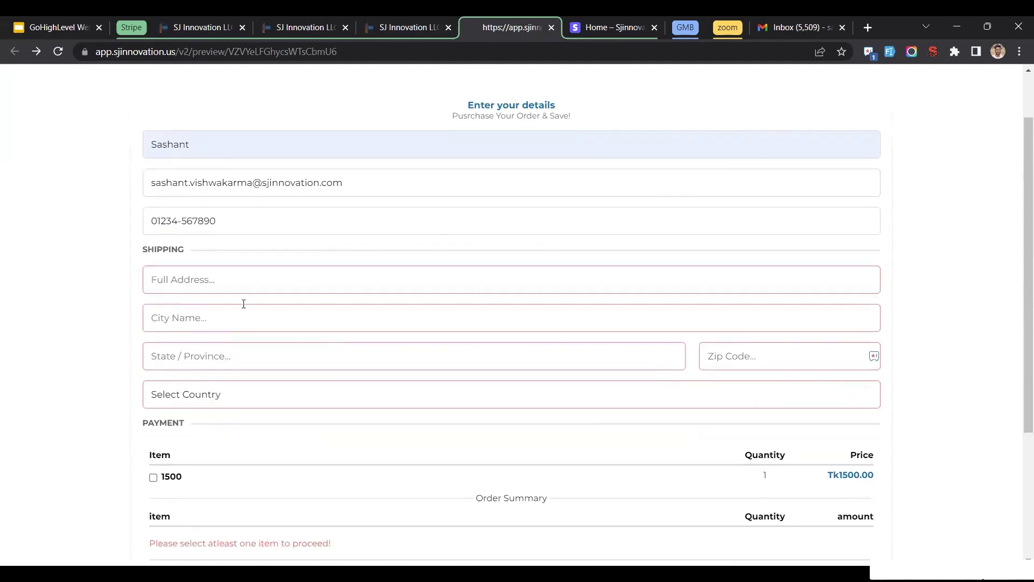
scroll(243, 304, down, 1)
click(273, 217)
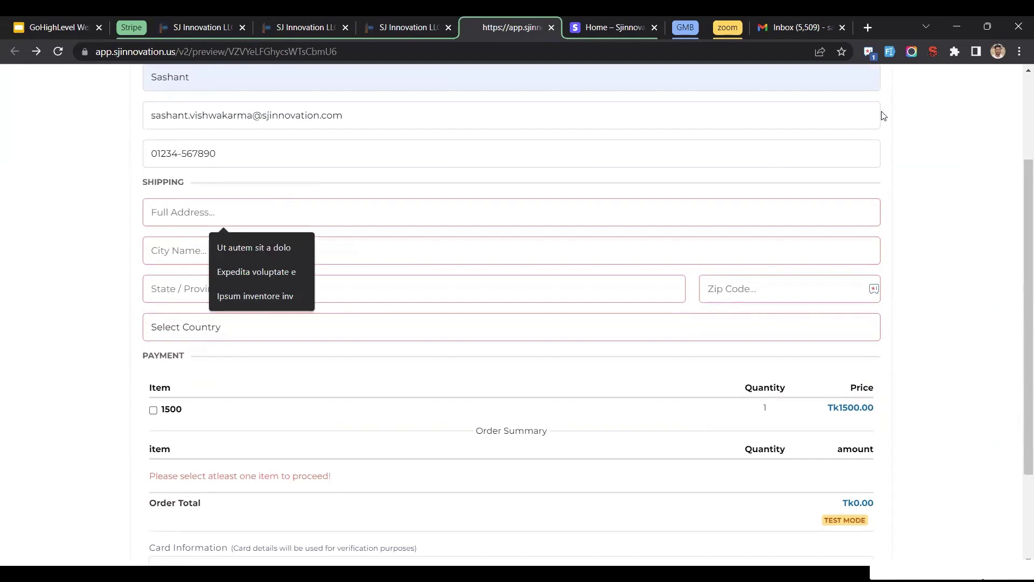
click(890, 52)
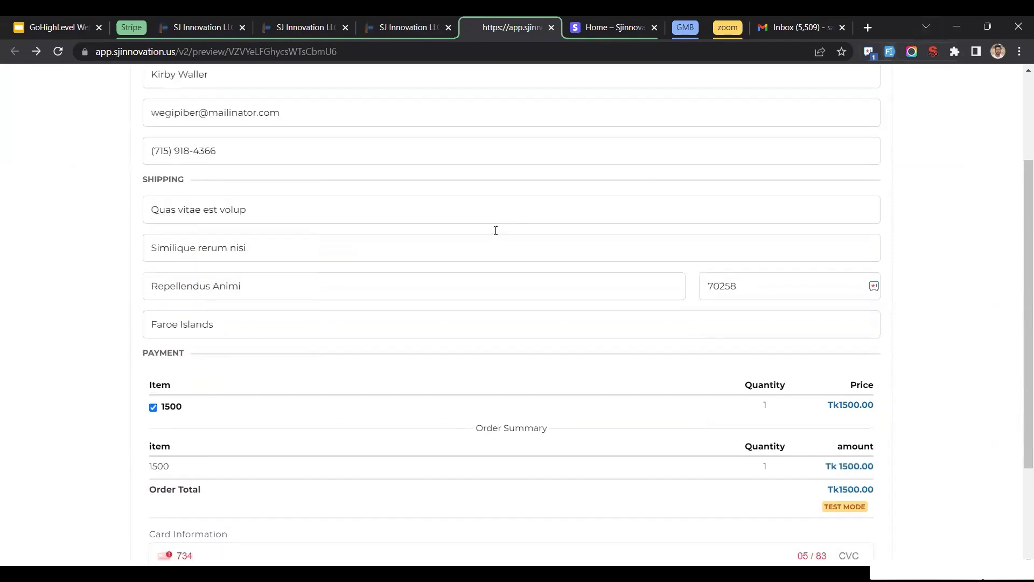
- Replace the sample full name and e-mail with the presenter's own details
scroll(494, 228, up, 2)
drag(209, 208, 69, 193)
text(s)
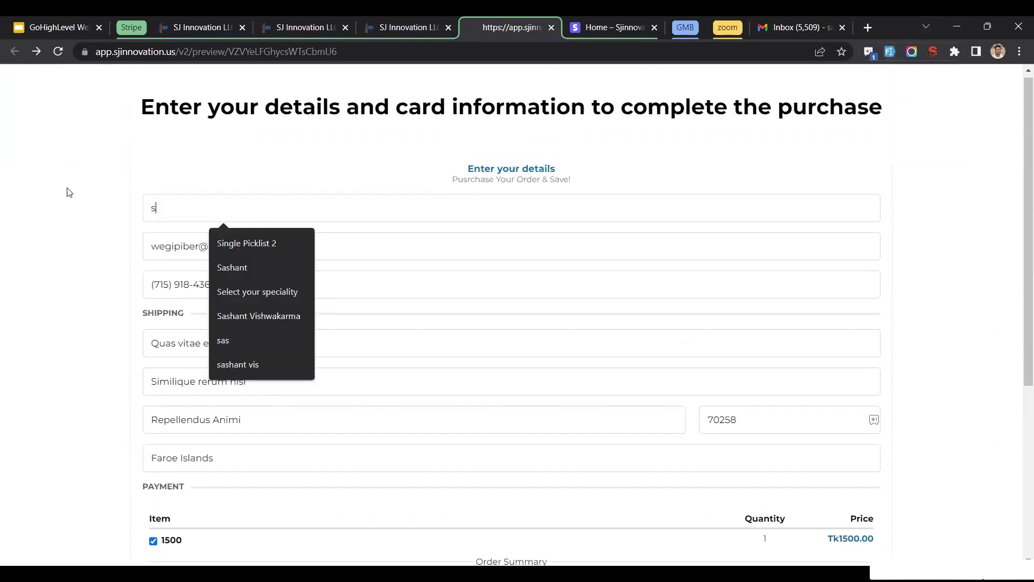
text(asa\)
key(BackSpace)
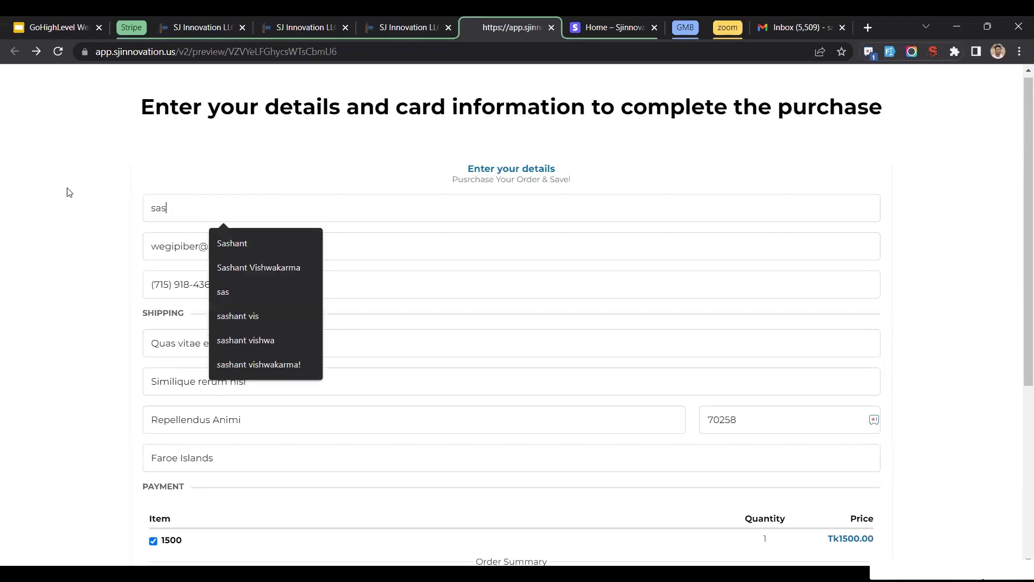
text(hant)
key(Tab)
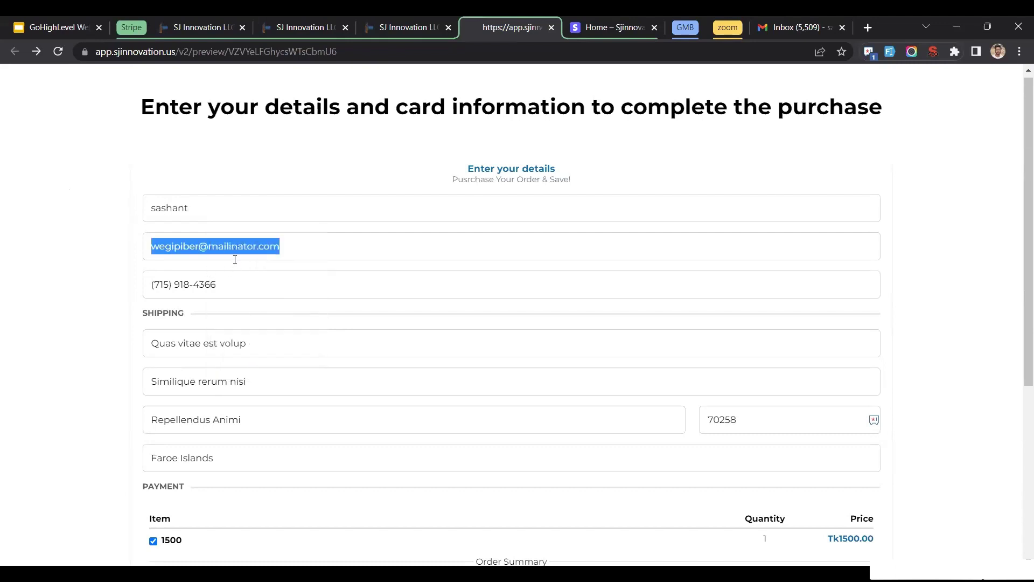
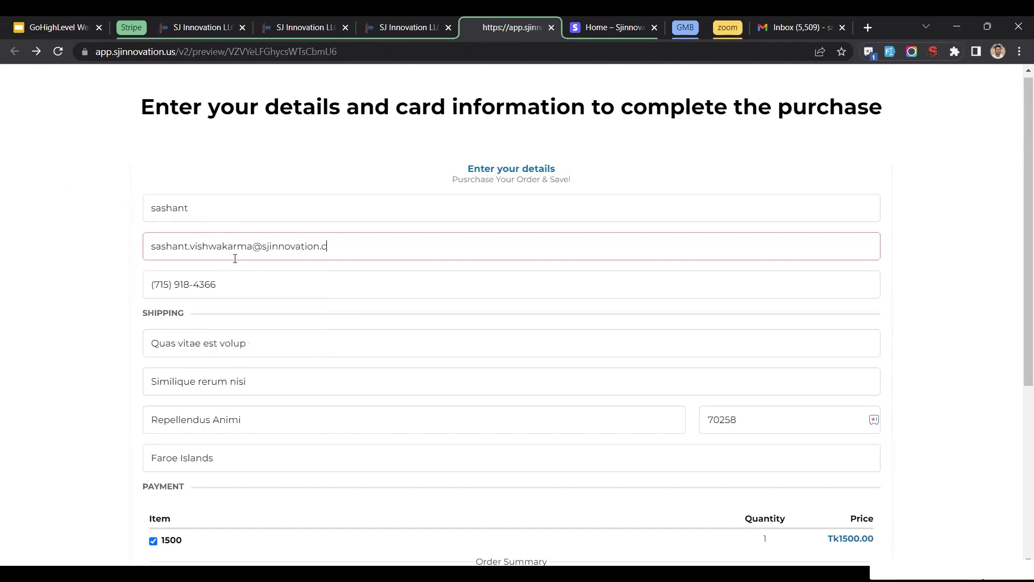
- Scroll down to Complete Order, then return to the funnel page builder
scroll(347, 300, down, 5)
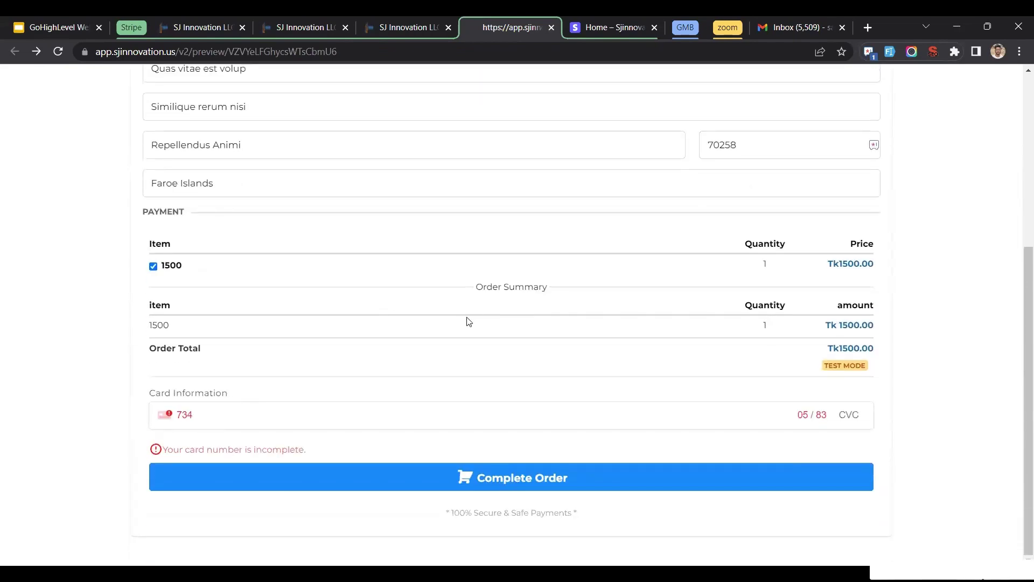
scroll(356, 291, up, 3)
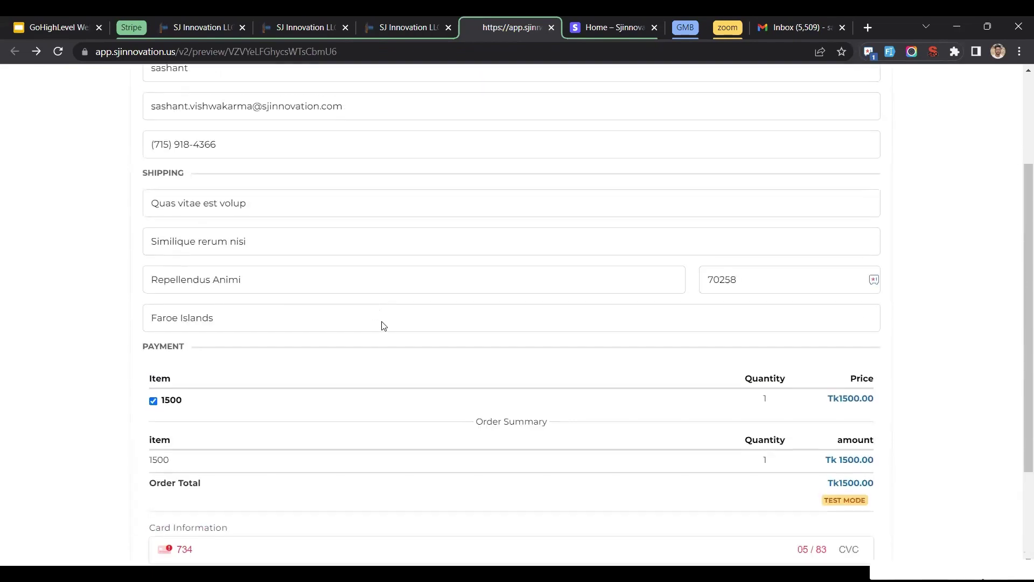
scroll(383, 335, down, 2)
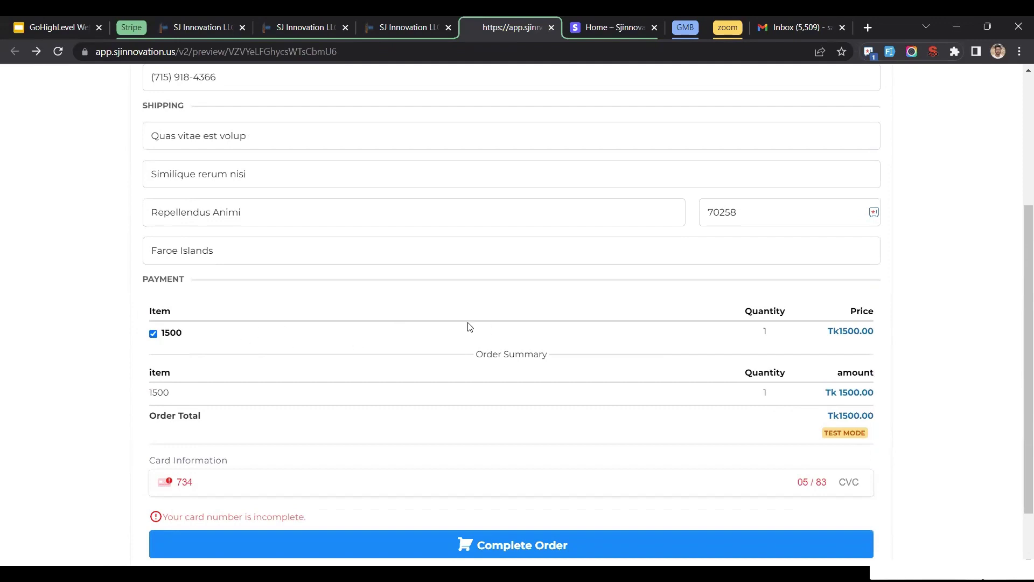
click(443, 21)
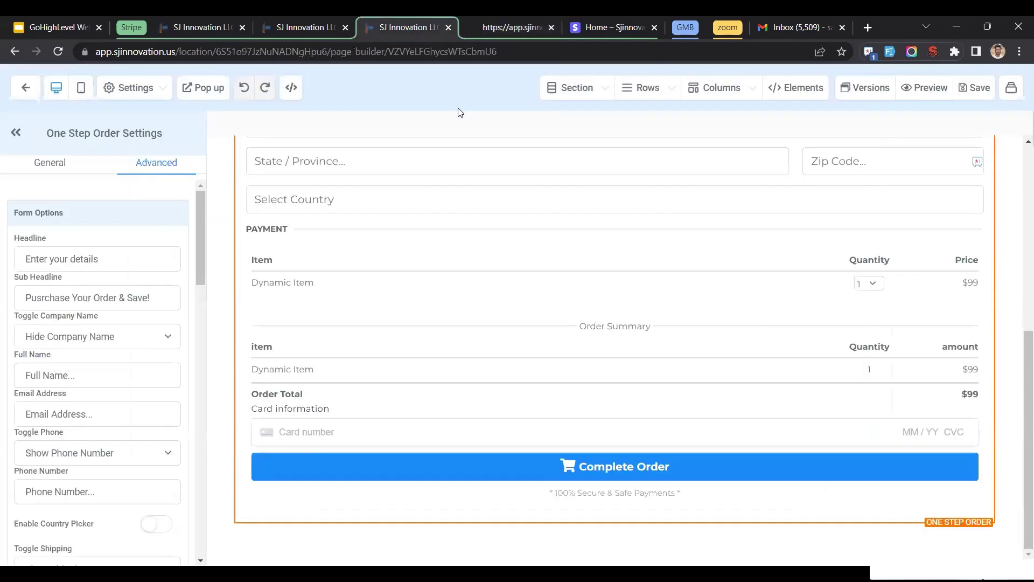
- Open Payments > Products and the actions for the Pro package (Tk1,500.00)
click(316, 21)
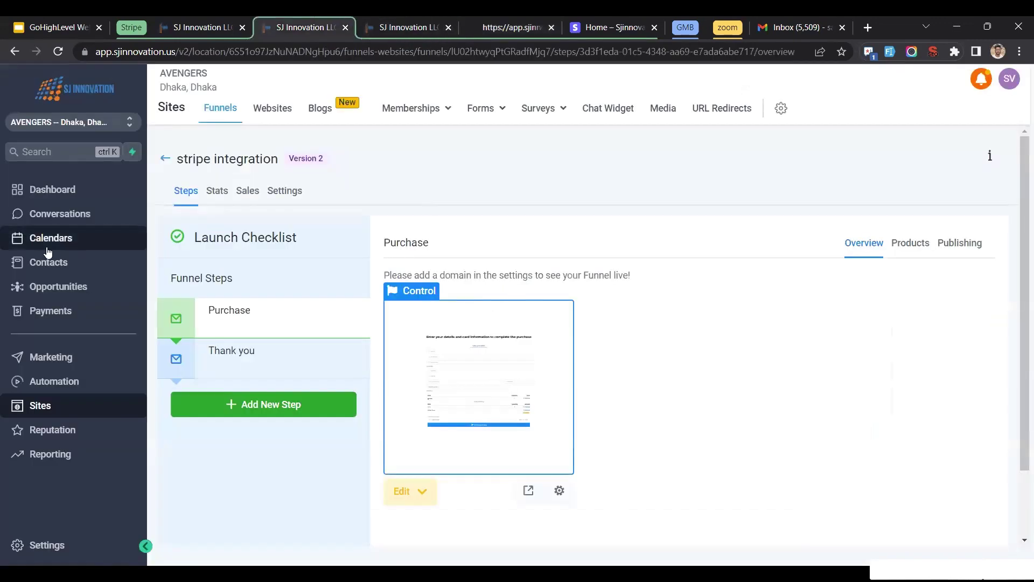
click(57, 311)
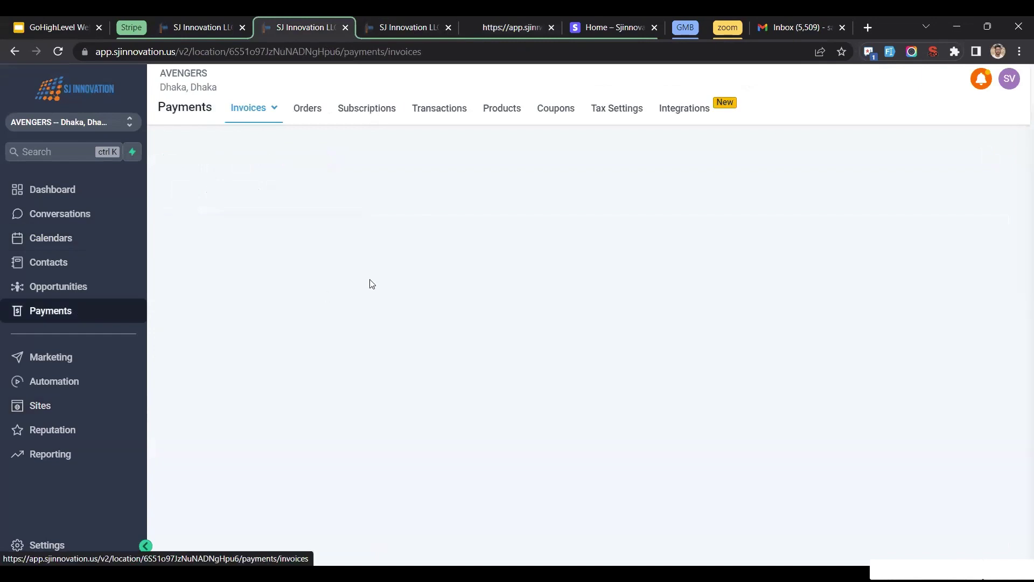
click(496, 111)
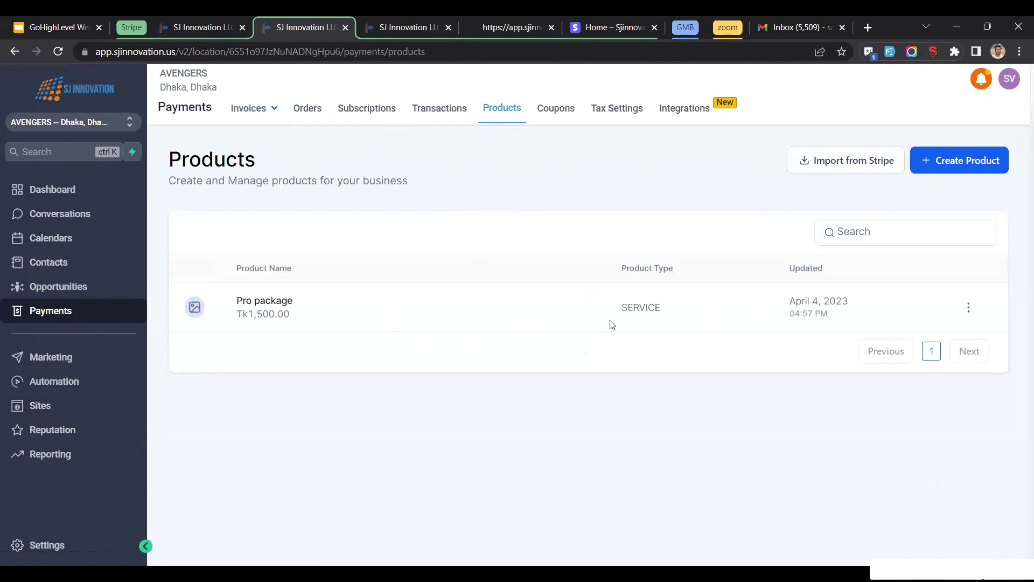
click(968, 309)
click(834, 399)
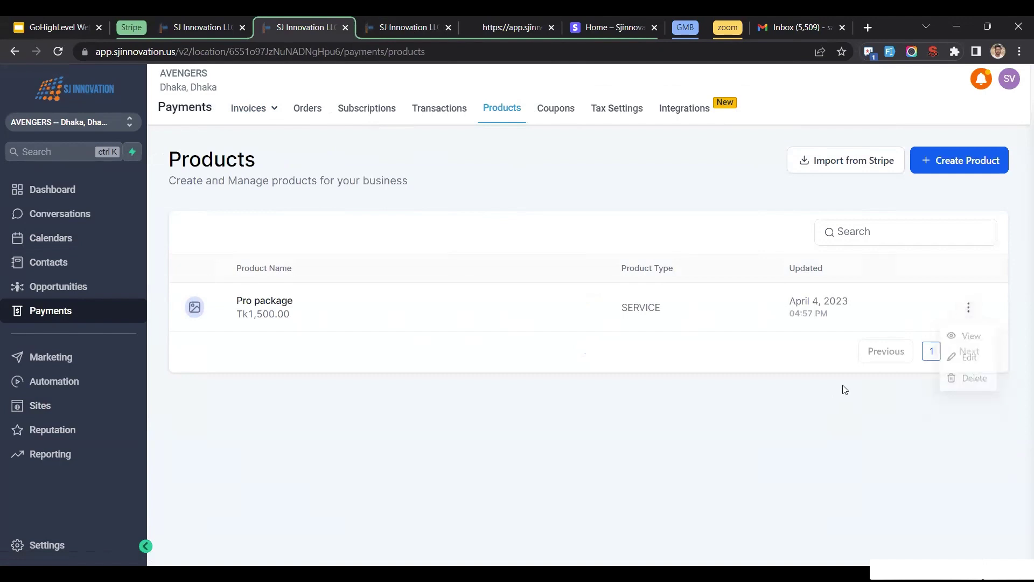
click(968, 309)
click(967, 357)
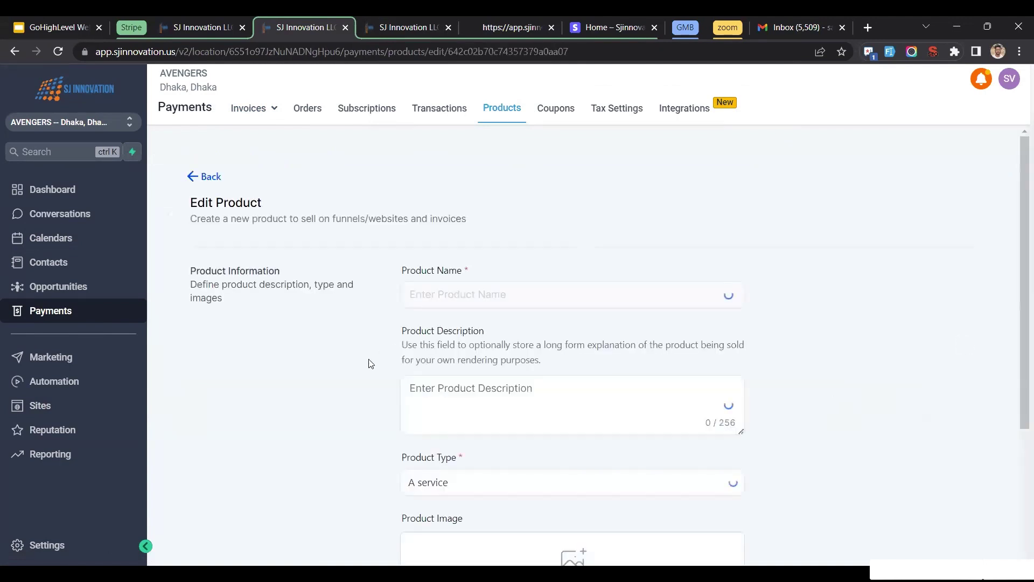
scroll(376, 357, down, 1)
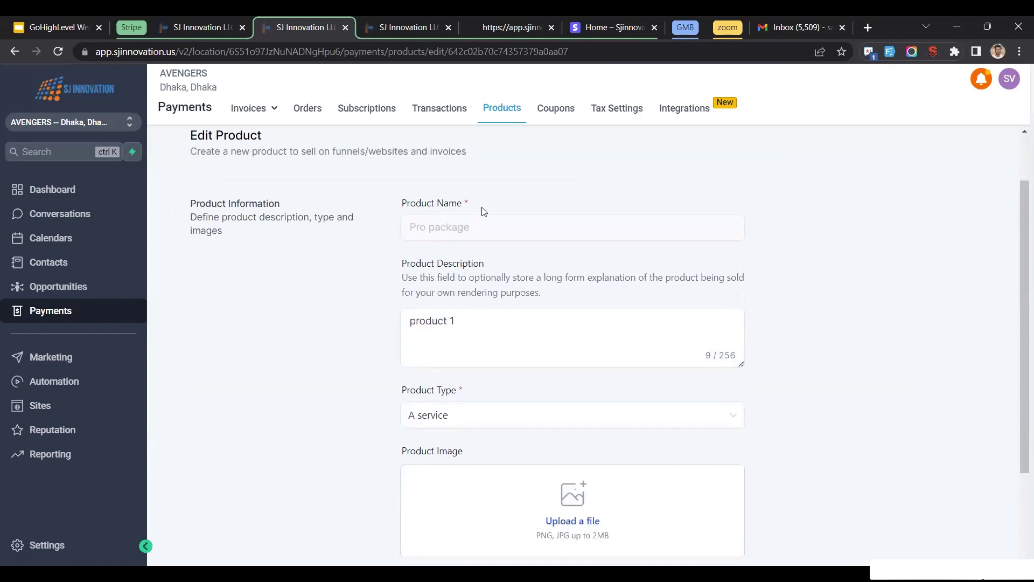
scroll(463, 225, down, 1)
click(493, 267)
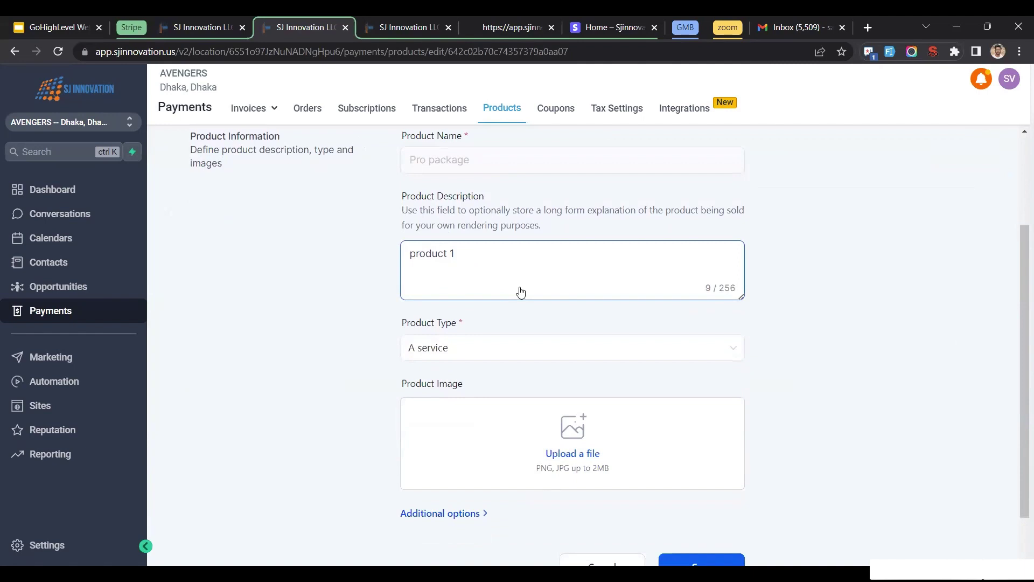
click(487, 346)
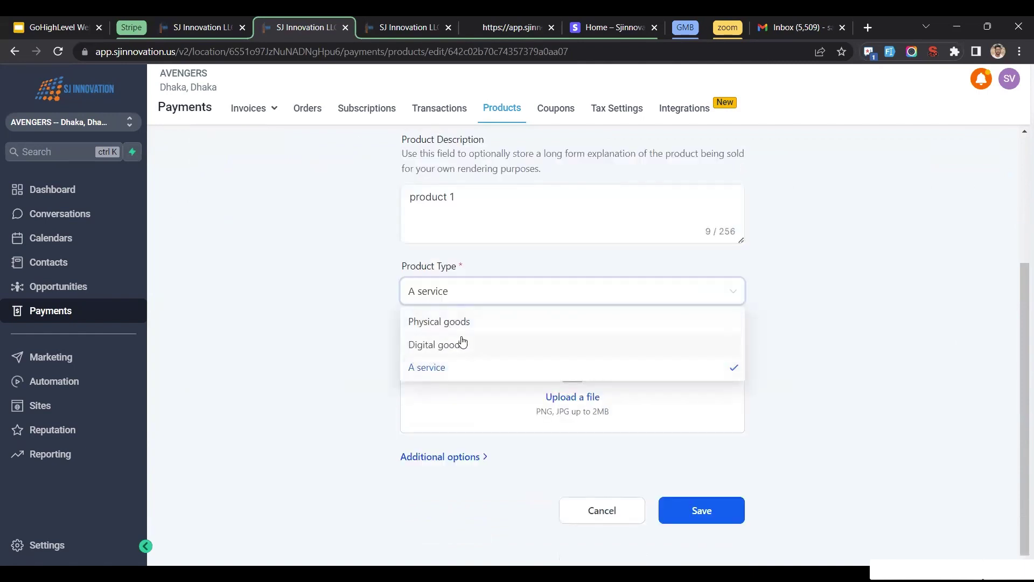
click(374, 337)
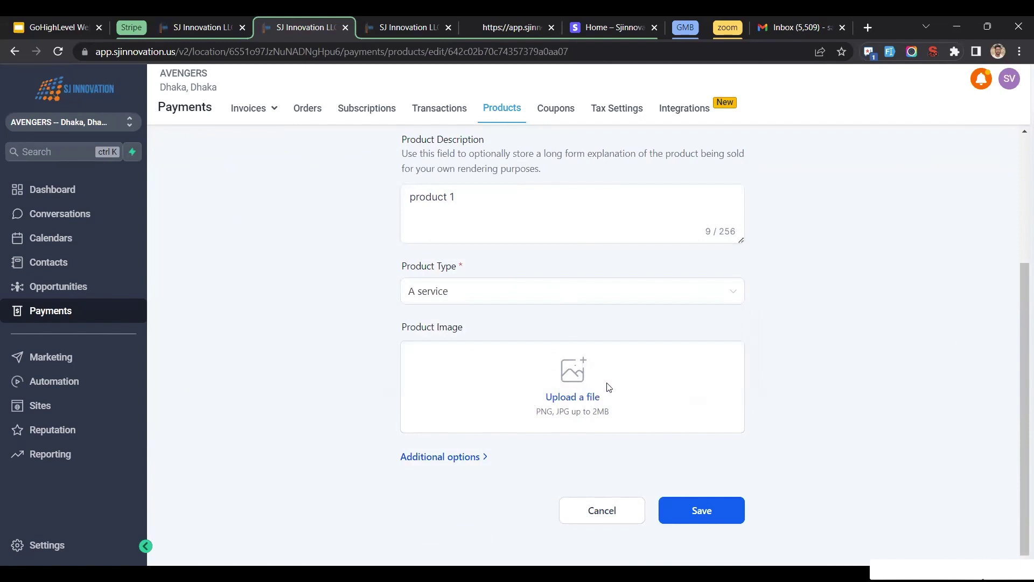
click(638, 509)
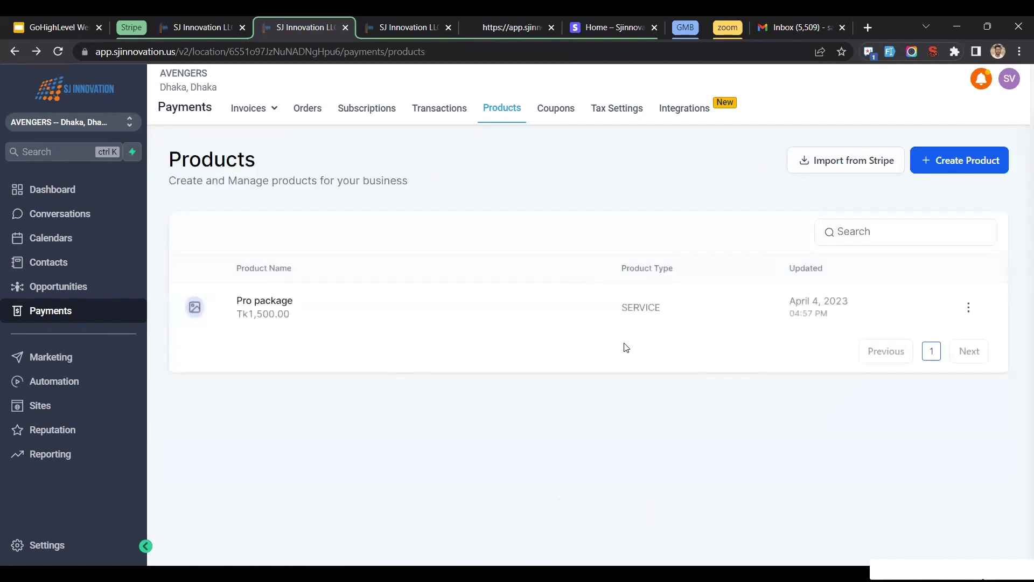
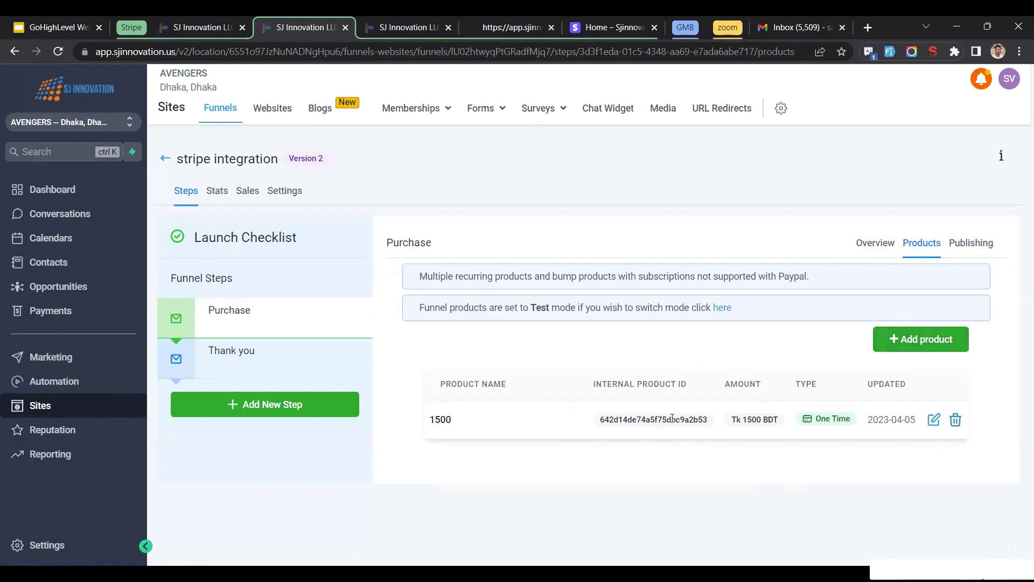
- Open the order form's live preview and select the 1500 product
click(408, 23)
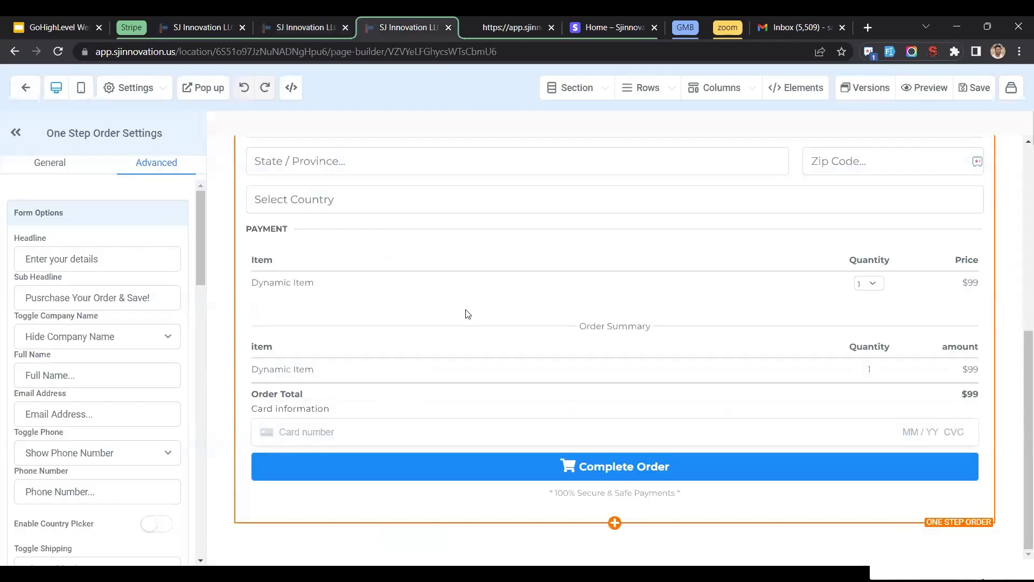
click(488, 16)
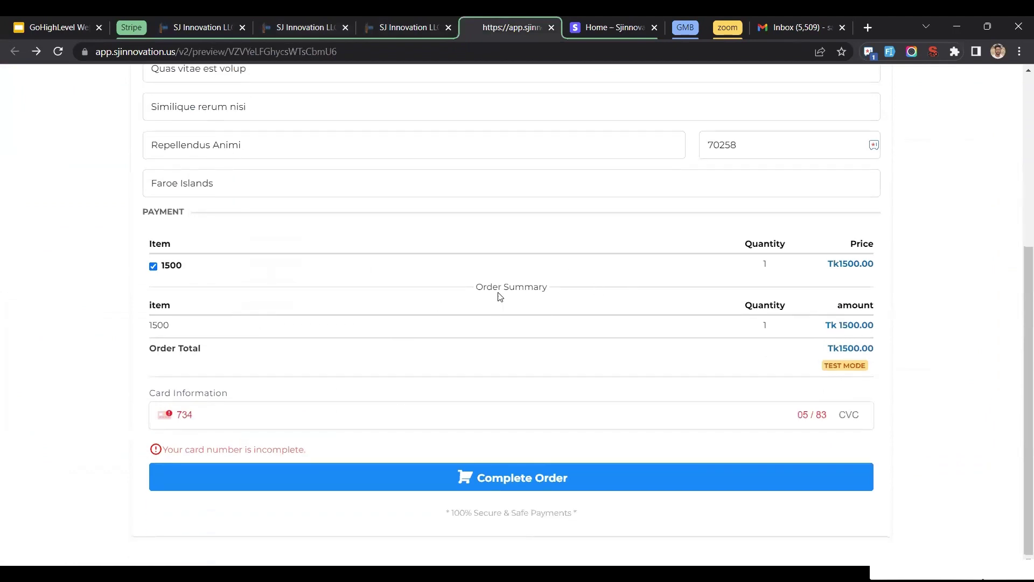
click(153, 266)
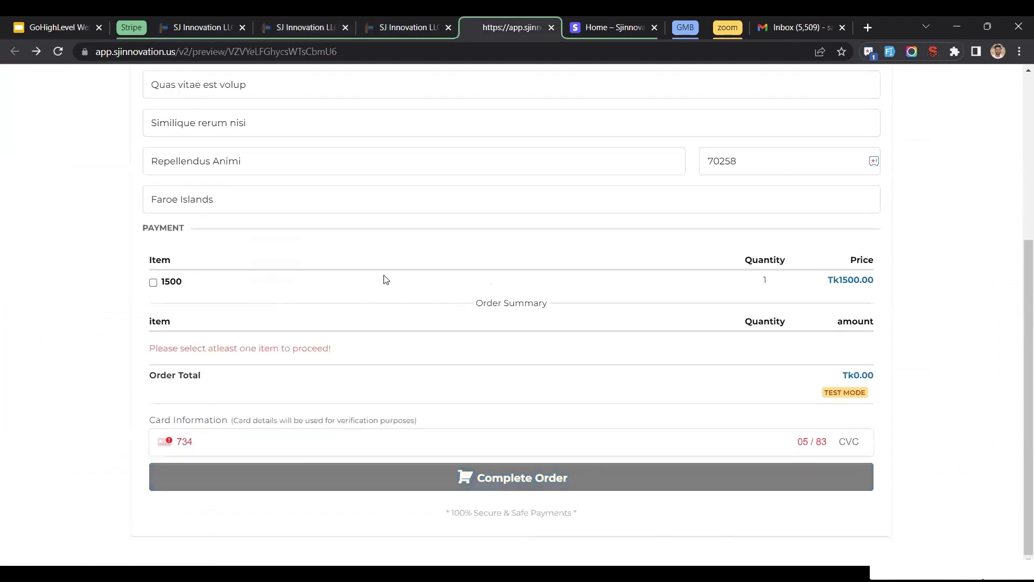
click(153, 283)
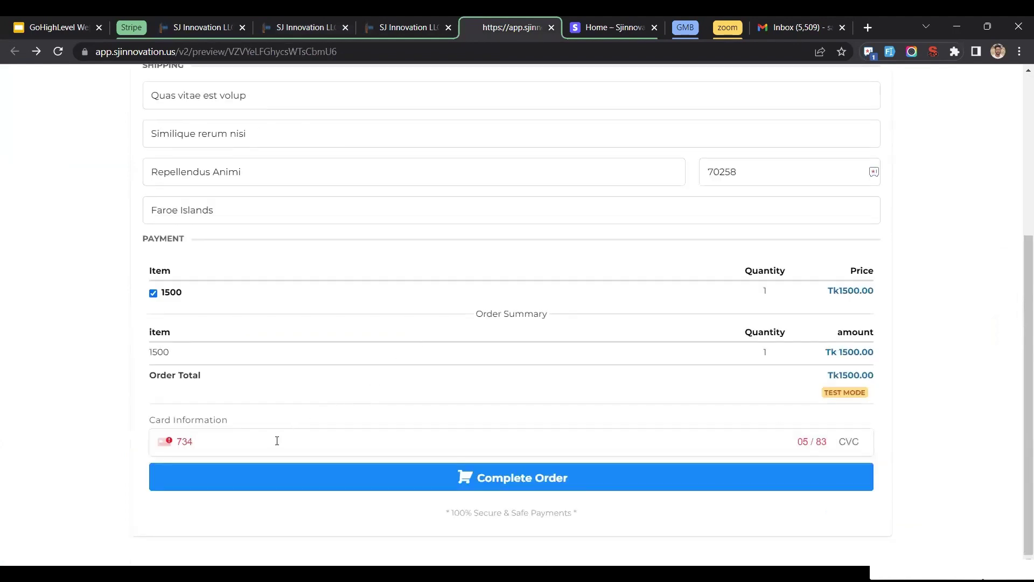
key(BackSpace)
key(BackSpace)
key(BackSpace)
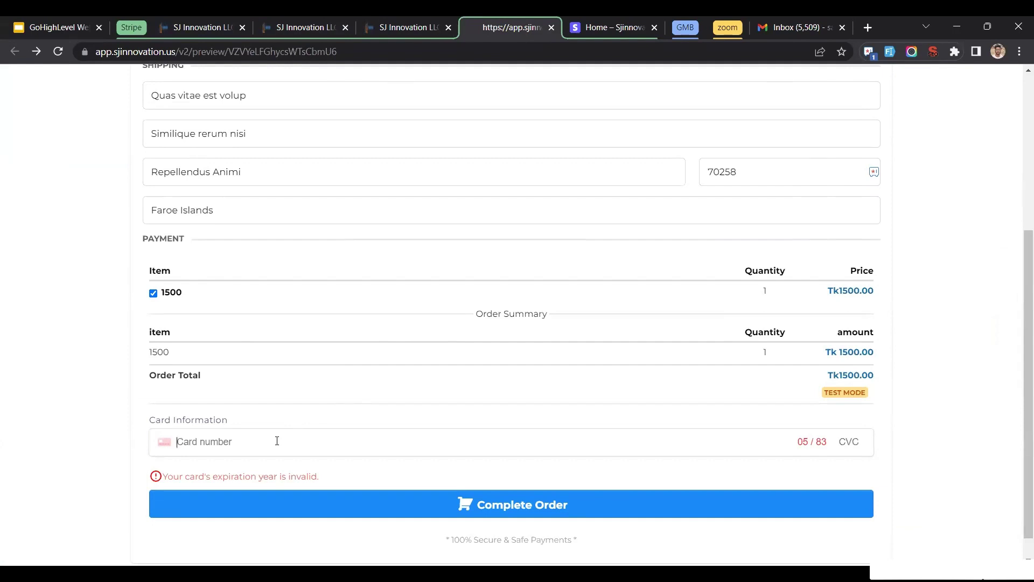
text(4111 1111 1111 1111)
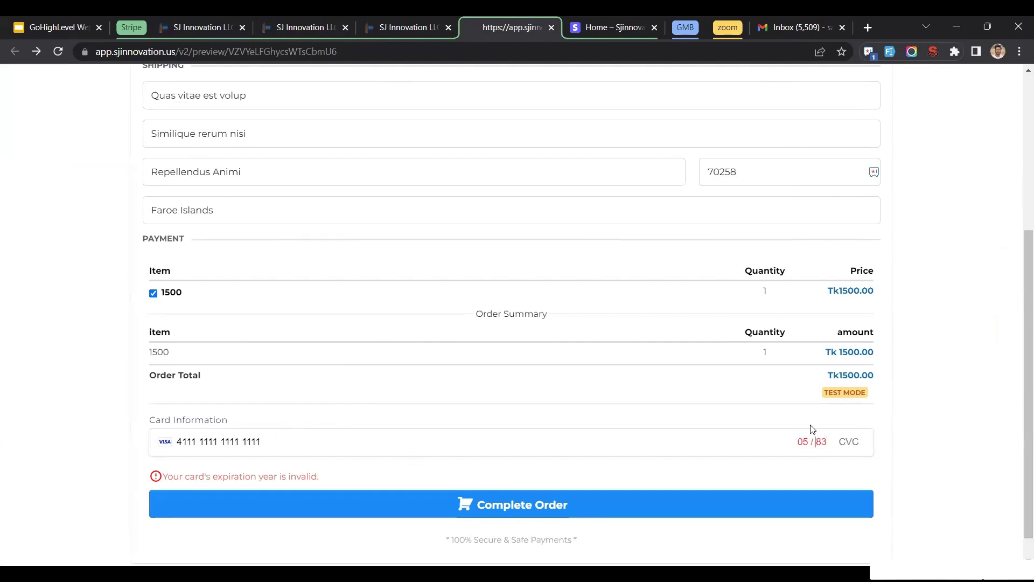
key(Delete)
key(Delete)
text(26 )
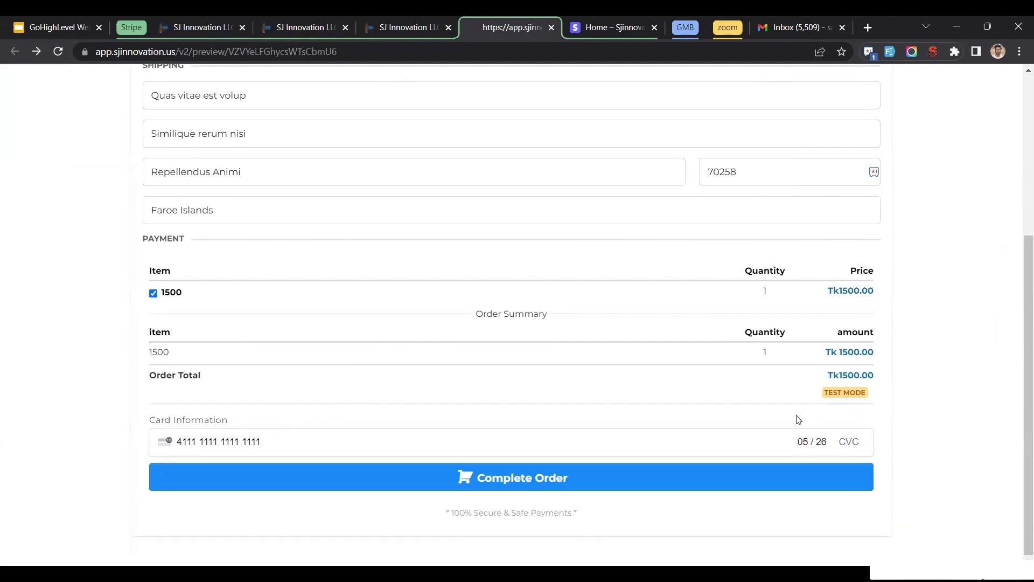
text(123)
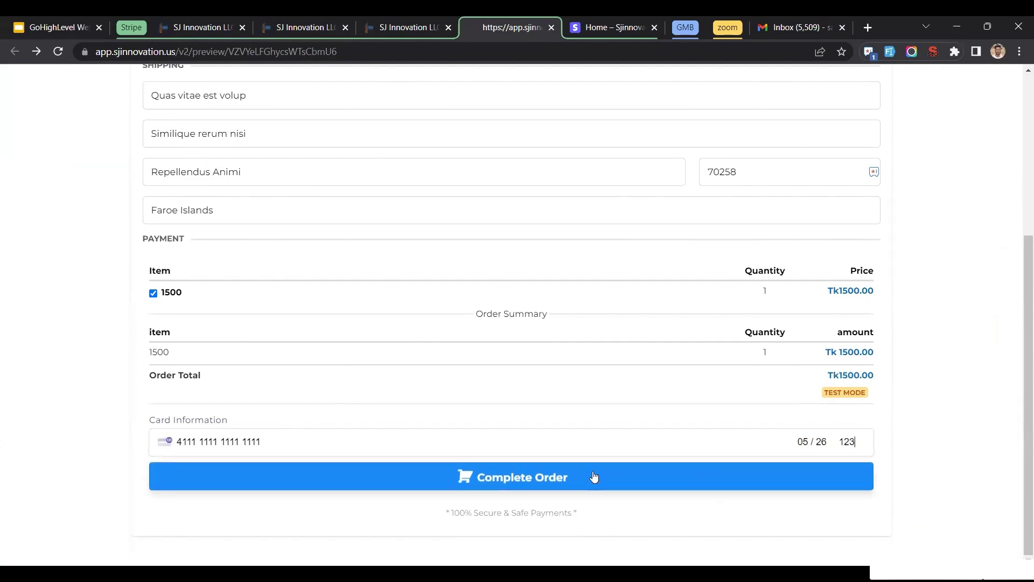
click(593, 474)
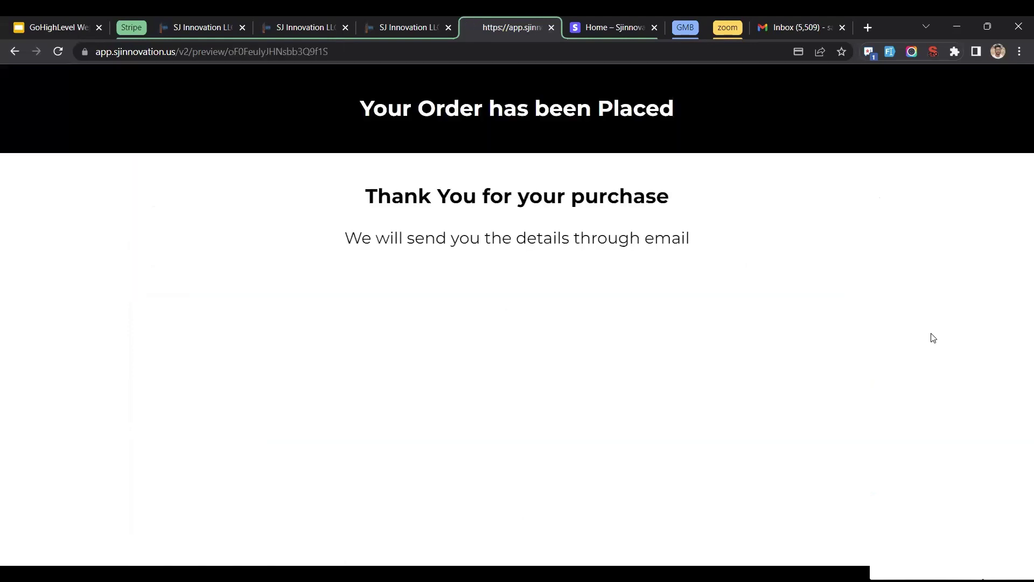
- Check the 'Your Order has been Placed' page against the builder and products list, then switch to Gmail
click(425, 24)
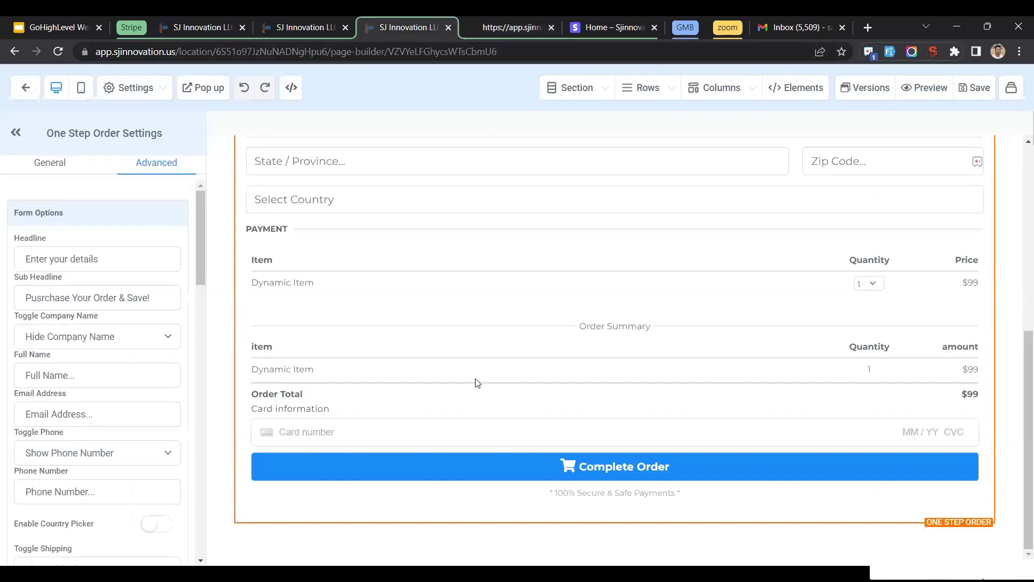
click(318, 19)
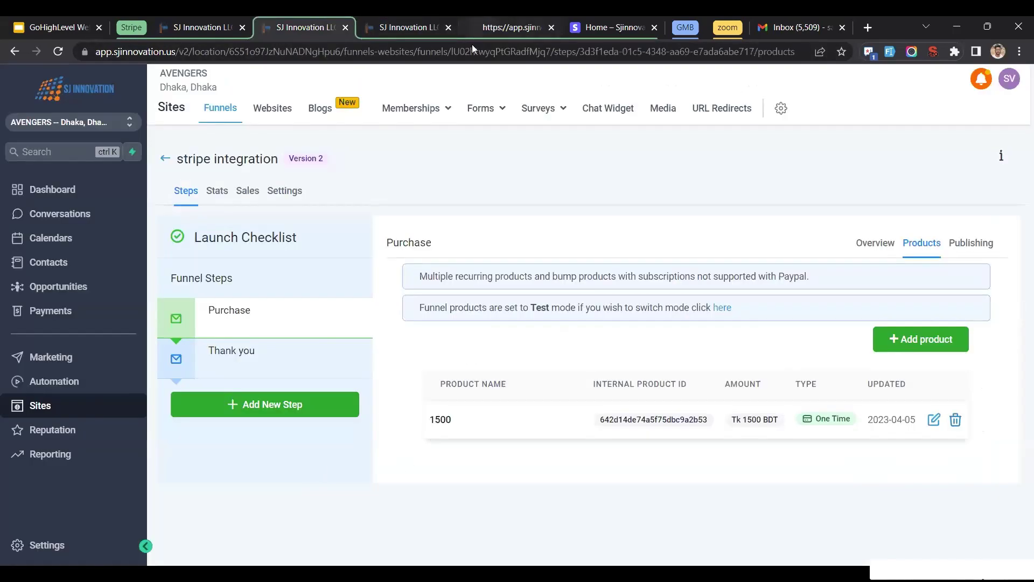
click(474, 28)
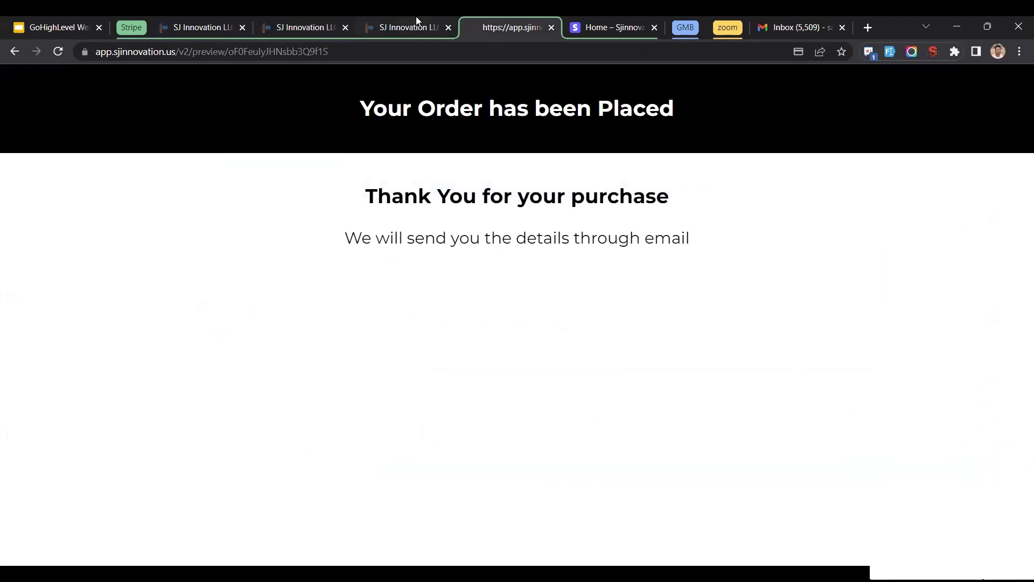
click(416, 22)
scroll(316, 377, up, 3)
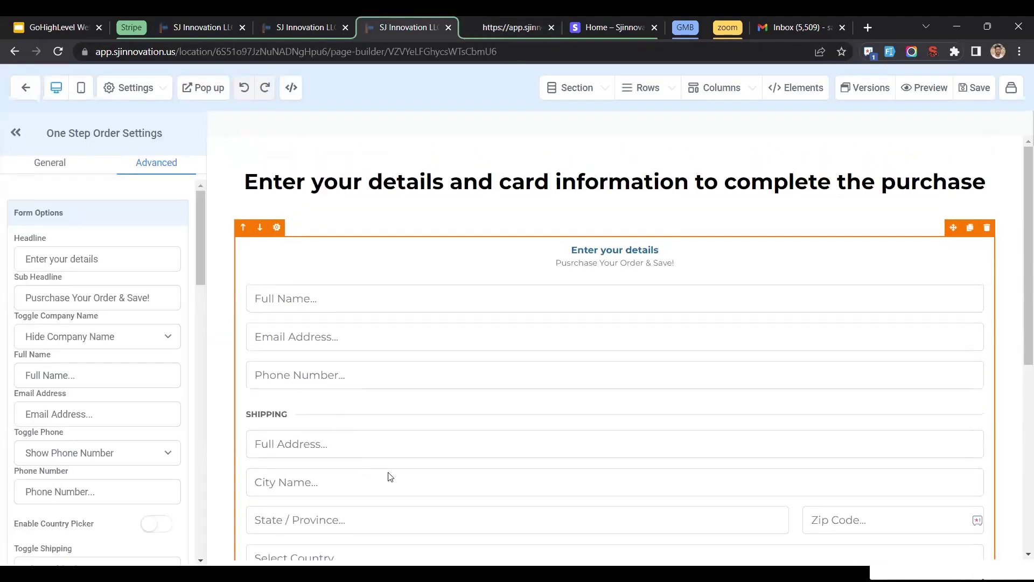
scroll(396, 463, down, 5)
scroll(402, 449, up, 5)
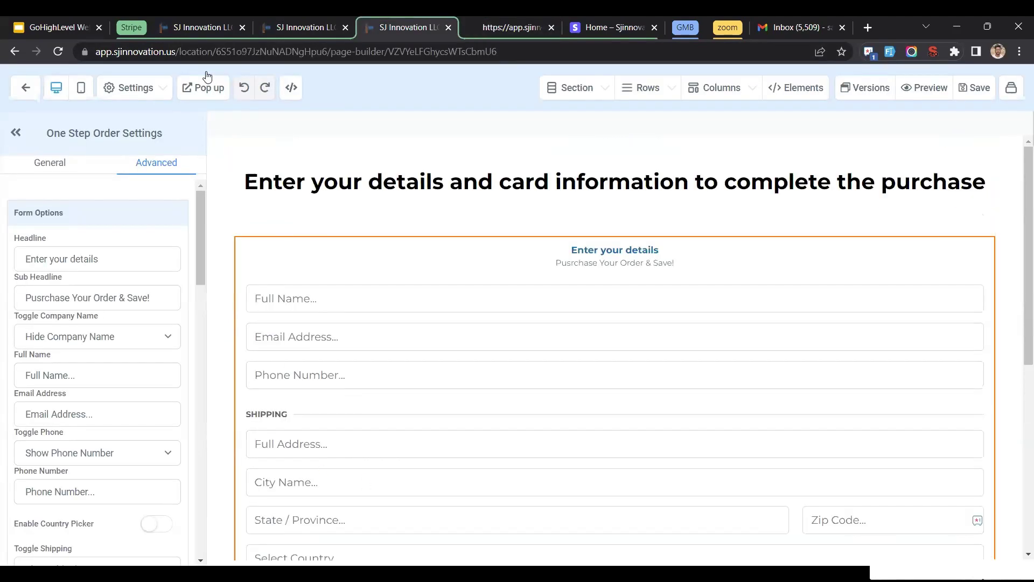
click(131, 17)
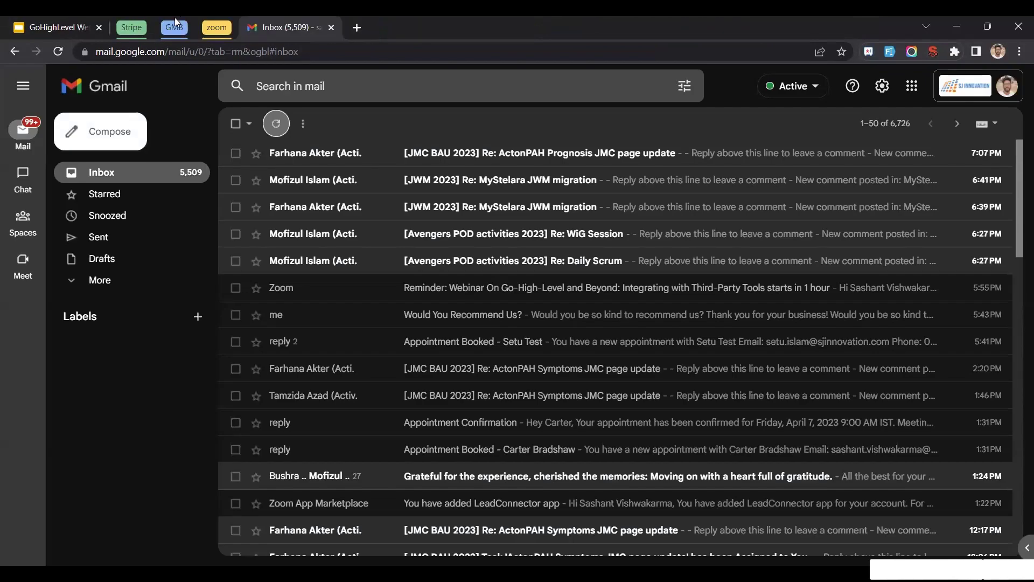
- Expand the GMB tab group and bring up the Google Business Profile overview page
click(174, 19)
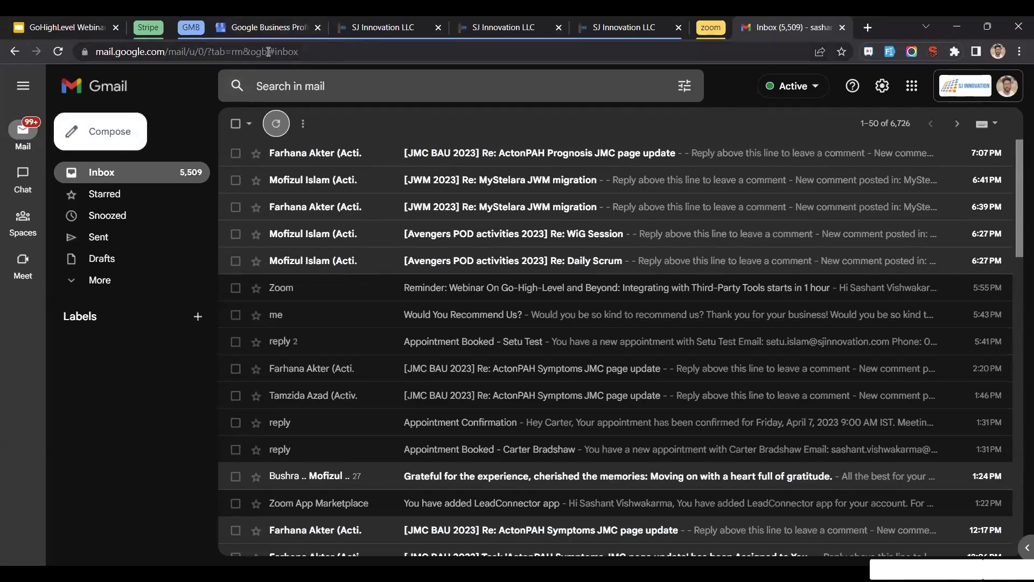
click(251, 22)
scroll(457, 288, up, 5)
scroll(467, 283, up, 4)
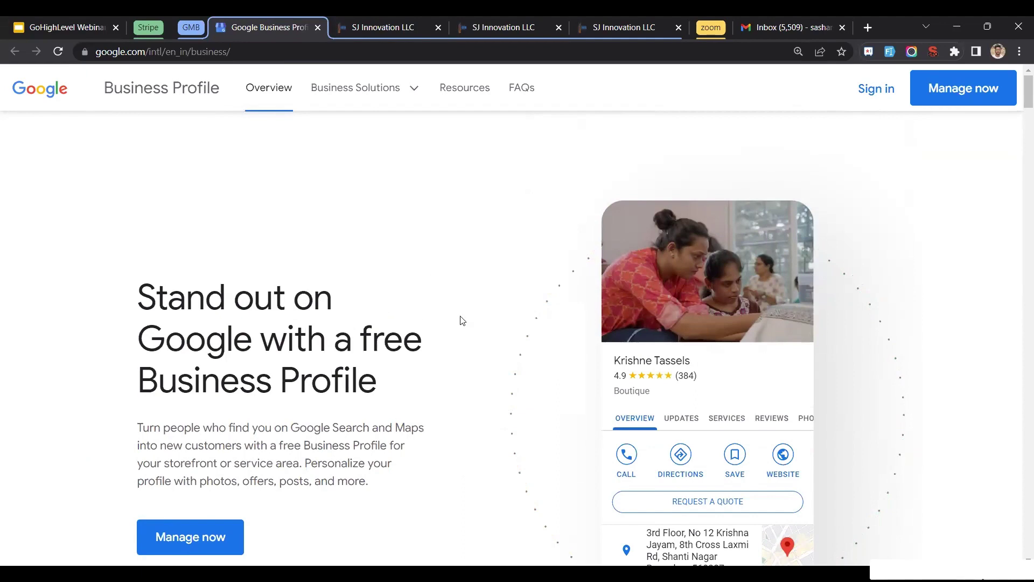
- Scroll through the free Business Profile overview's feature sections, then return to the top
scroll(418, 315, down, 3)
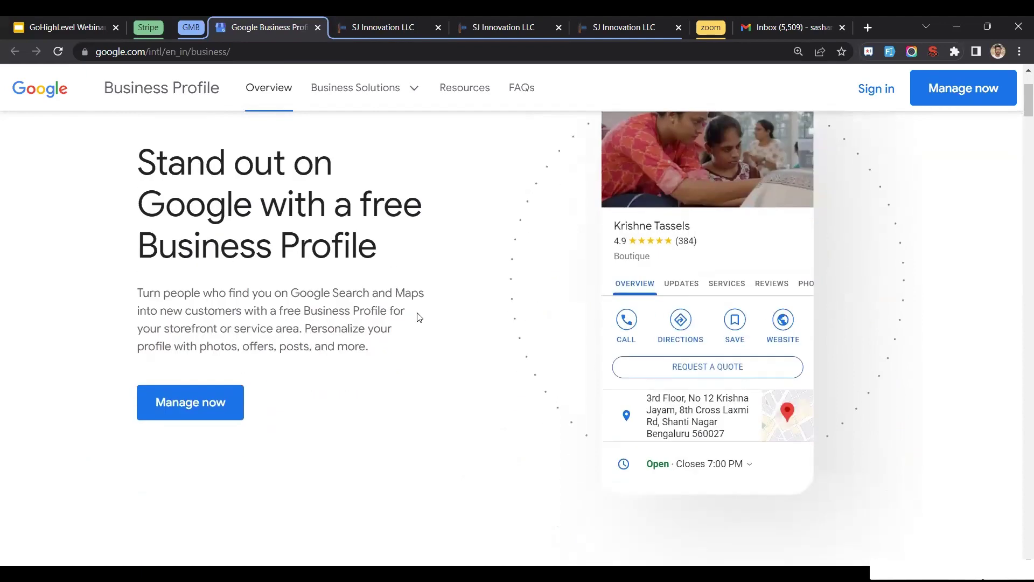
scroll(503, 325, up, 3)
scroll(504, 326, down, 2)
scroll(504, 326, down, 4)
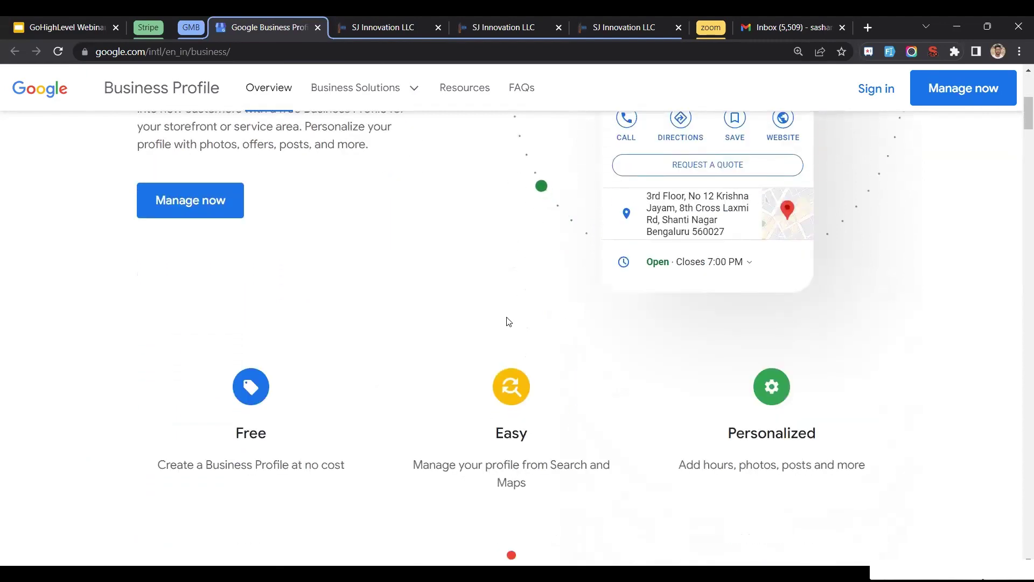
scroll(609, 321, up, 2)
scroll(609, 321, down, 2)
scroll(610, 321, up, 3)
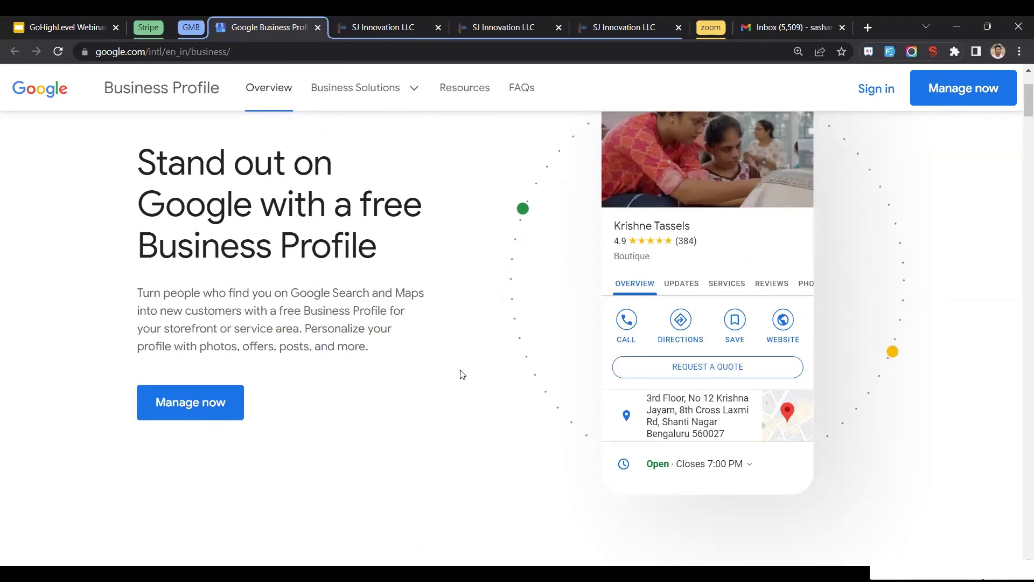
scroll(577, 375, down, 3)
scroll(577, 353, up, 3)
scroll(582, 345, down, 5)
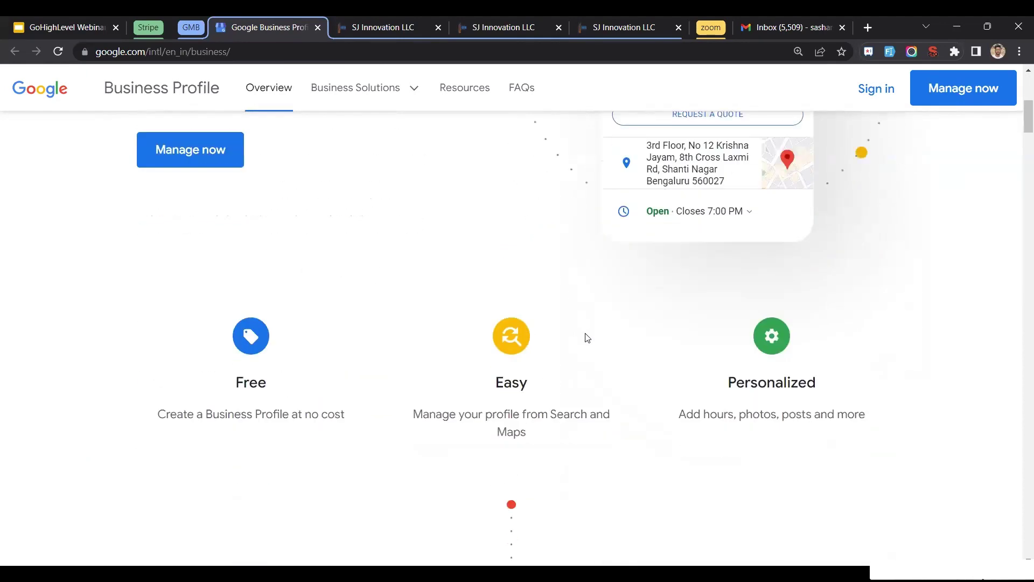
scroll(574, 355, up, 5)
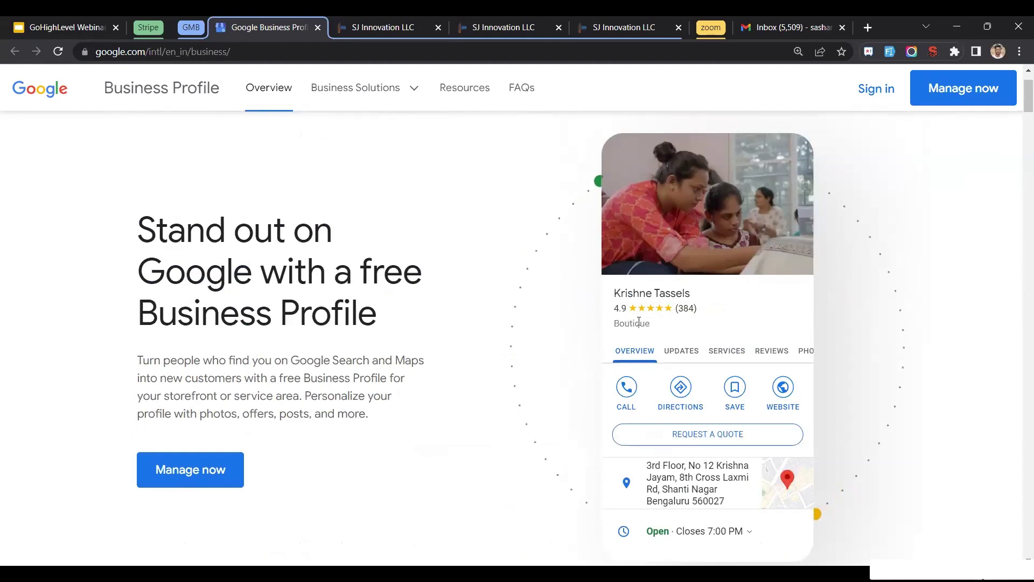
scroll(678, 326, down, 1)
scroll(663, 334, up, 1)
scroll(703, 321, down, 2)
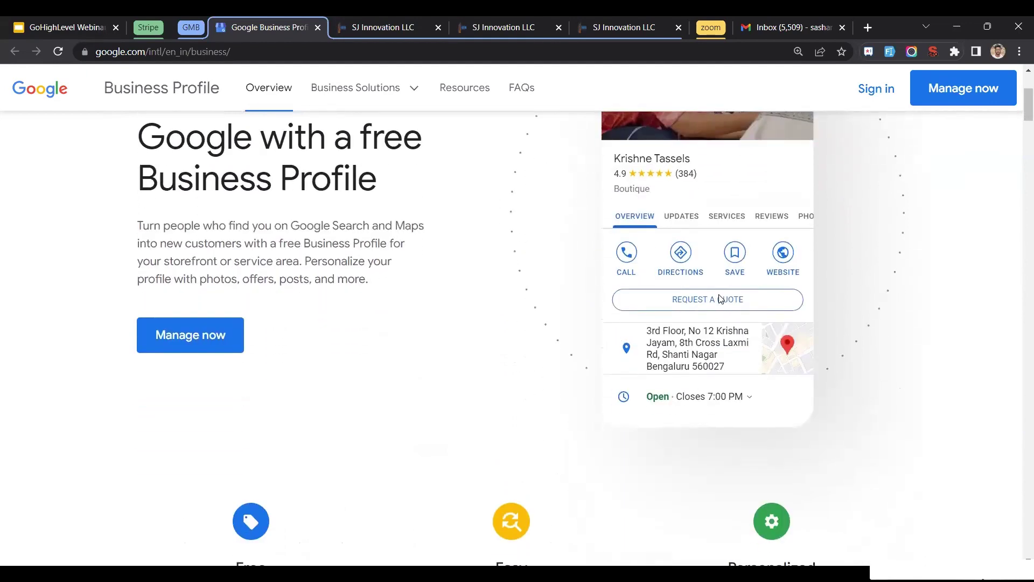
scroll(719, 300, up, 1)
scroll(712, 314, down, 12)
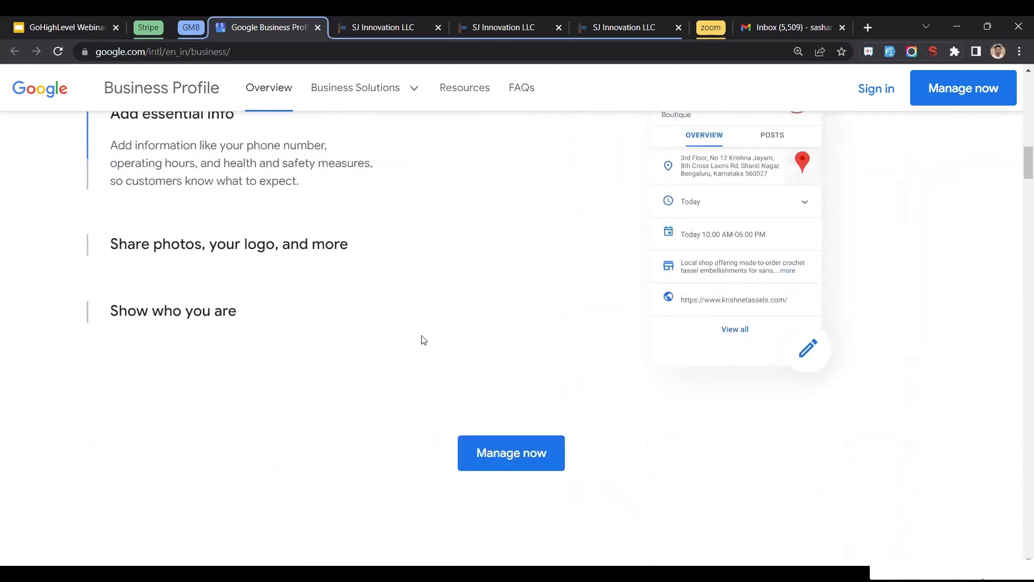
scroll(314, 275, up, 1)
scroll(435, 311, up, 1)
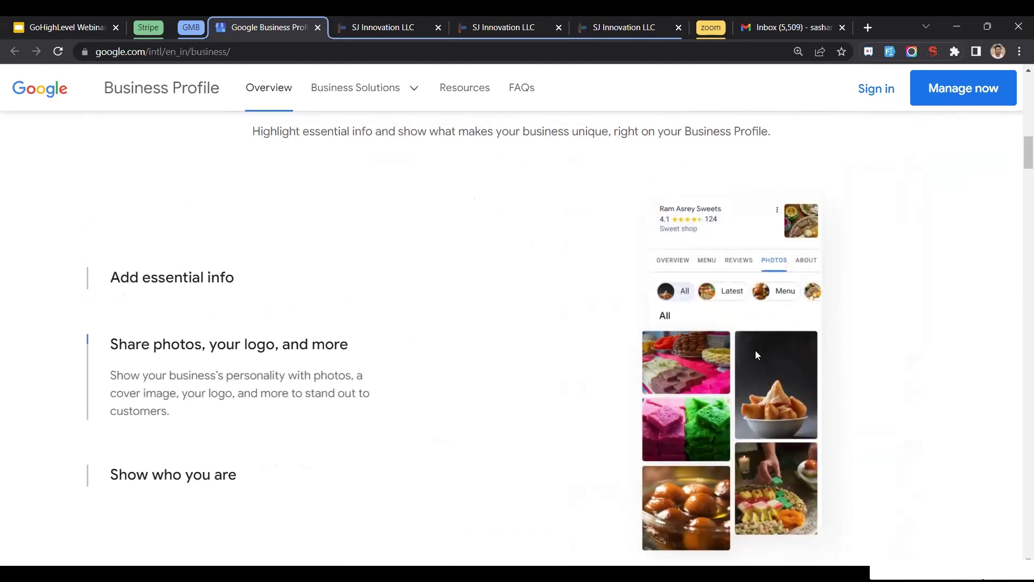
scroll(678, 328, down, 3)
scroll(738, 334, up, 1)
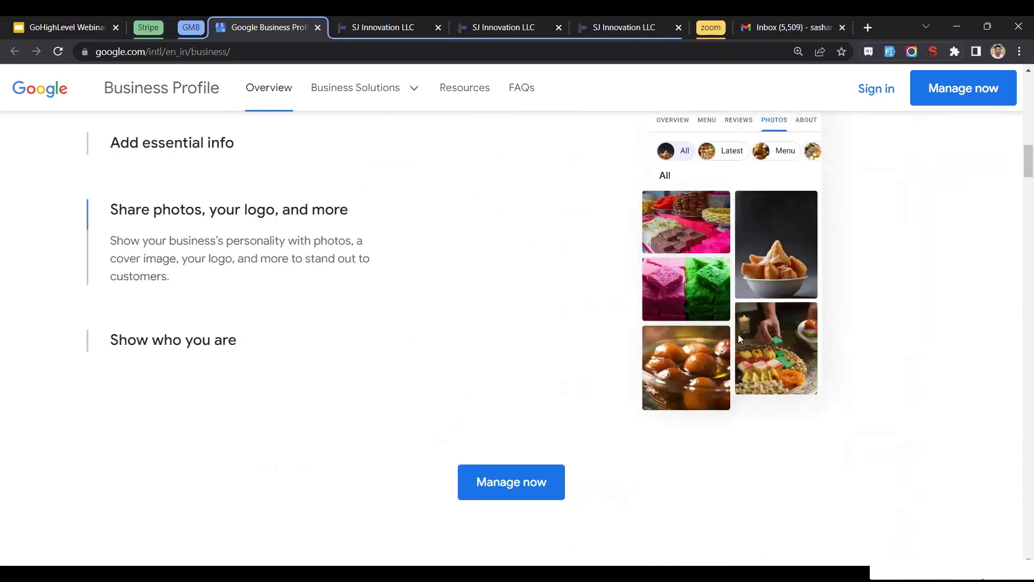
scroll(741, 345, up, 1)
scroll(619, 382, up, 1)
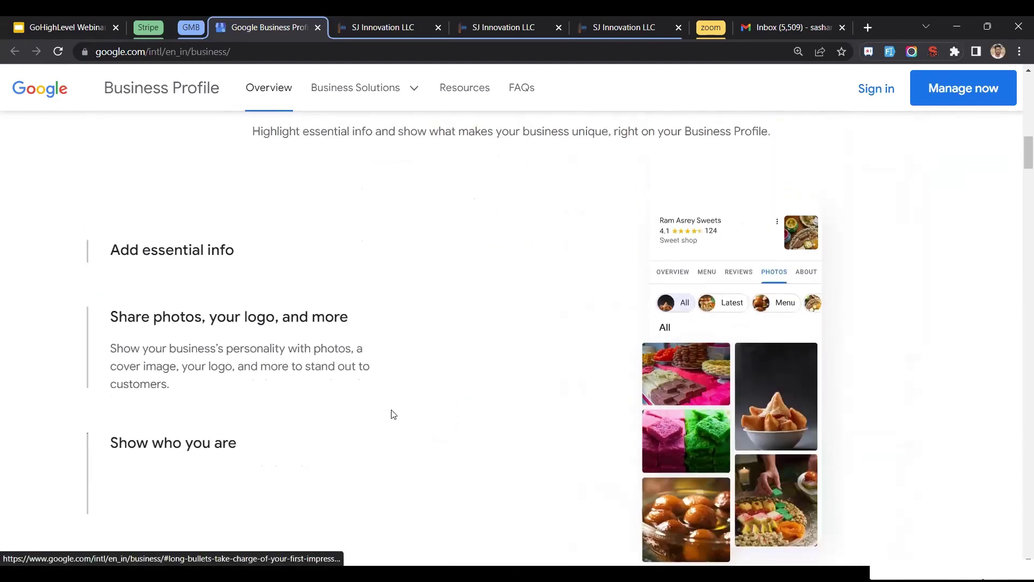
scroll(638, 374, down, 1)
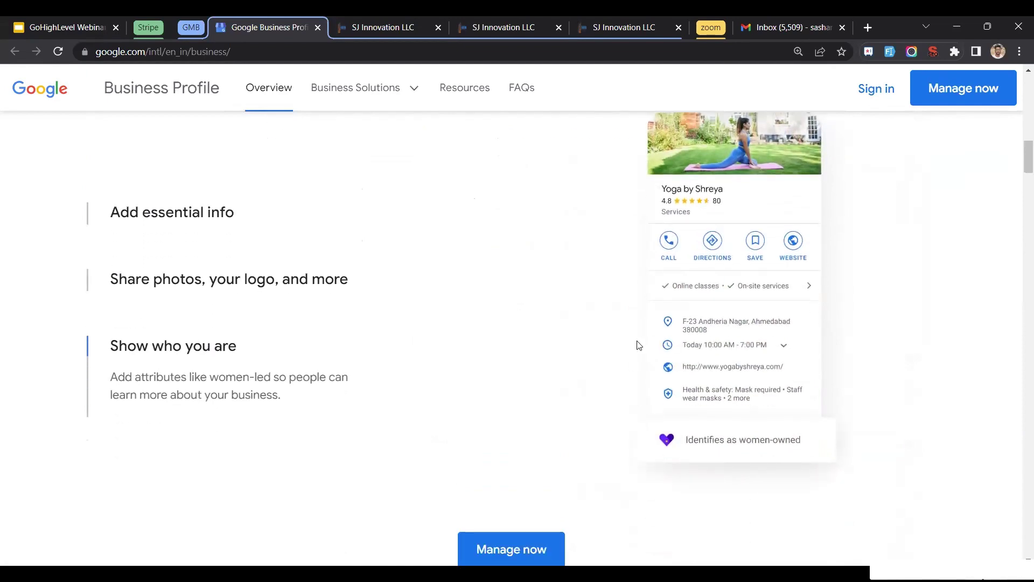
scroll(638, 345, down, 10)
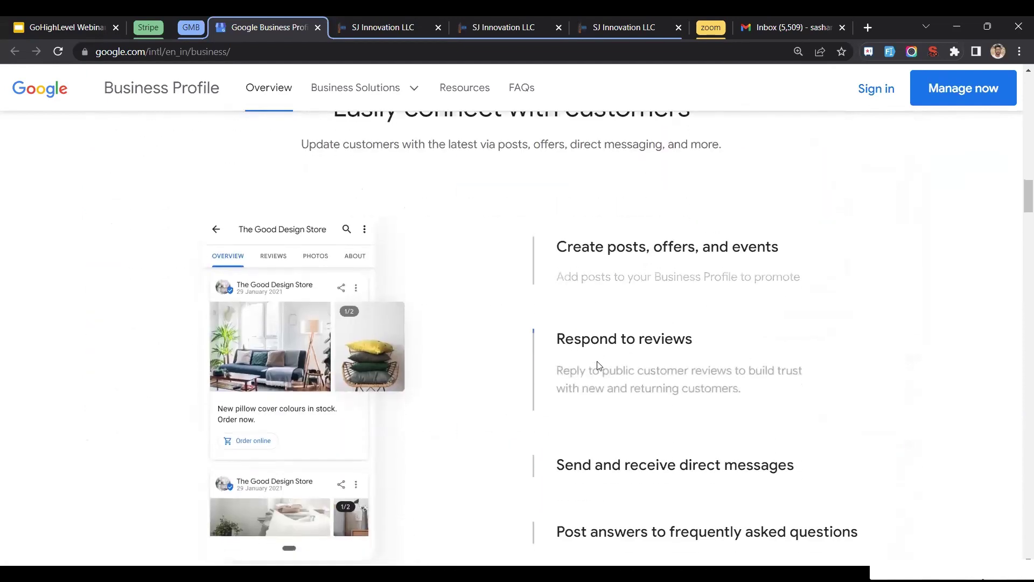
scroll(598, 365, down, 13)
scroll(583, 372, up, 7)
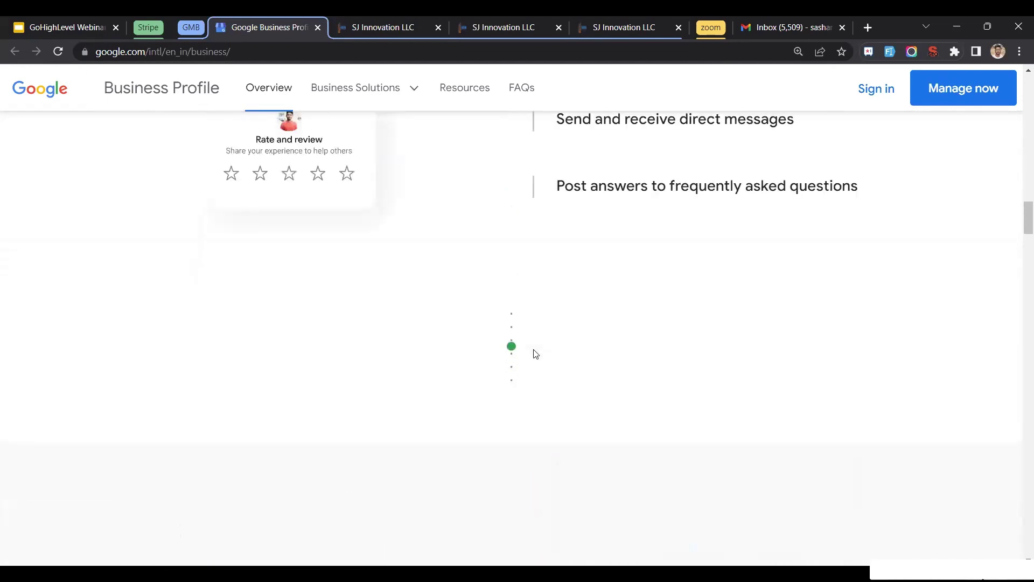
scroll(536, 354, up, 20)
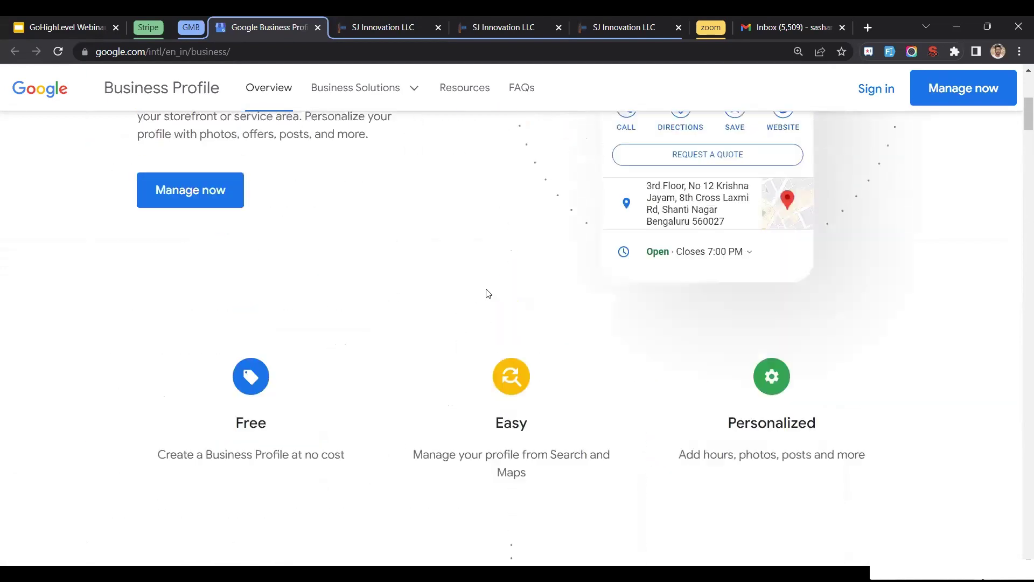
scroll(488, 293, up, 4)
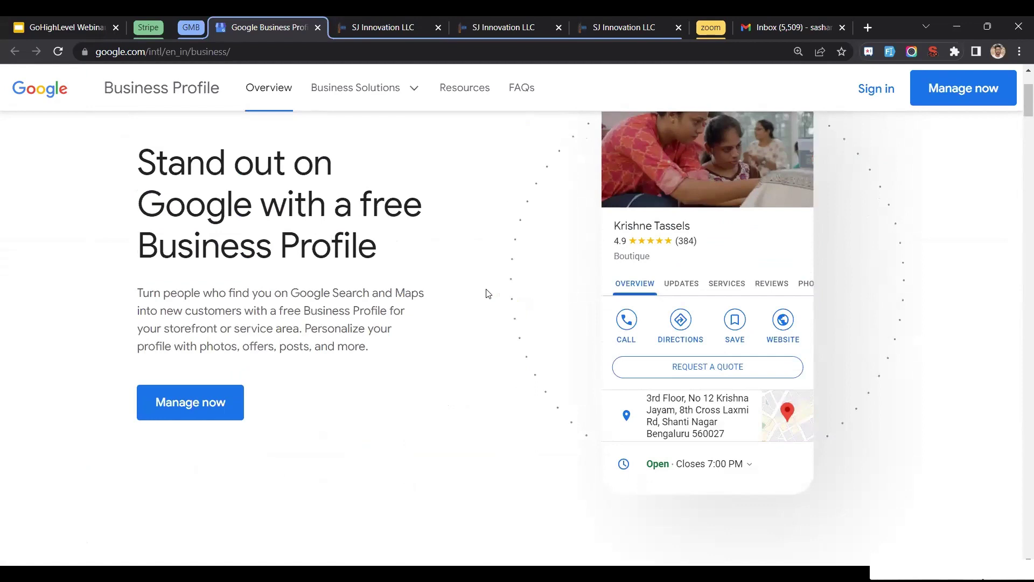
scroll(372, 195, up, 3)
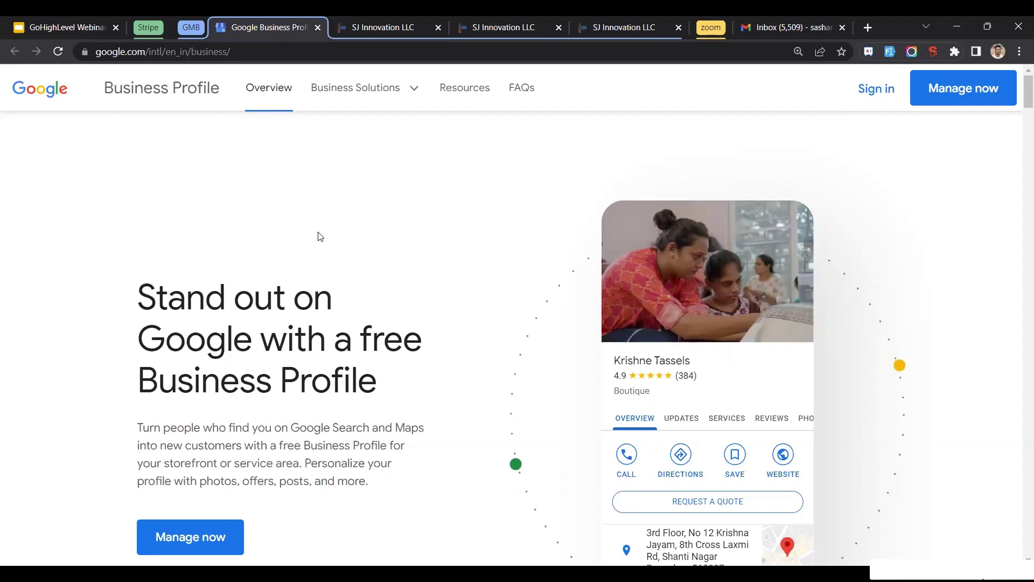
- Go from the SJ Innovation dashboard to Settings > Integrations
click(466, 22)
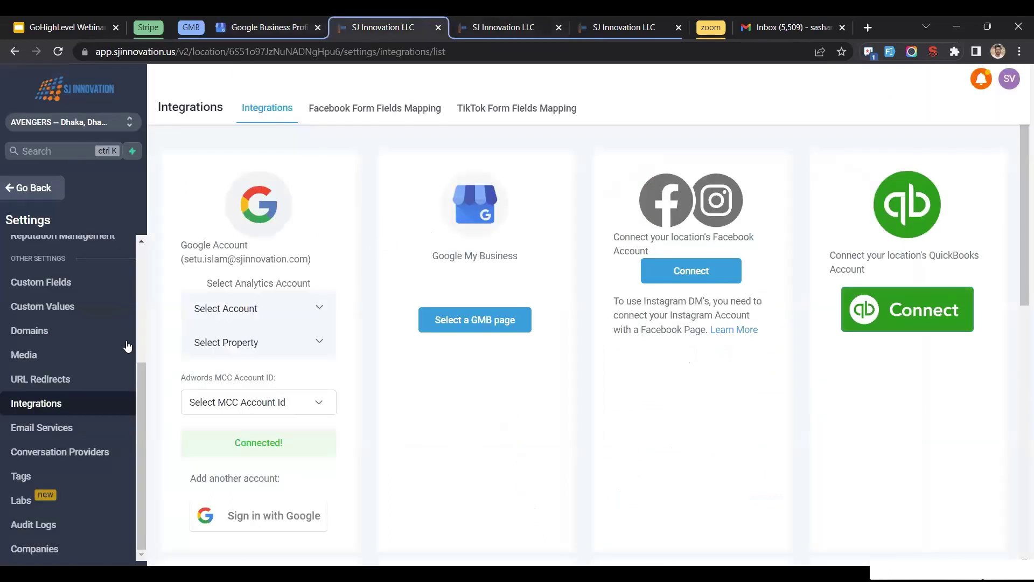
click(34, 188)
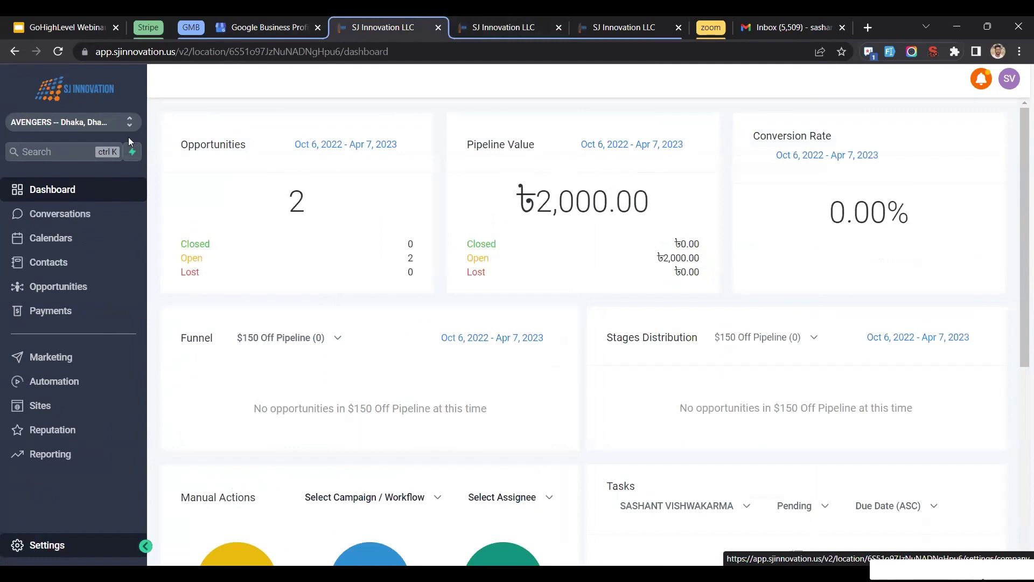
click(66, 542)
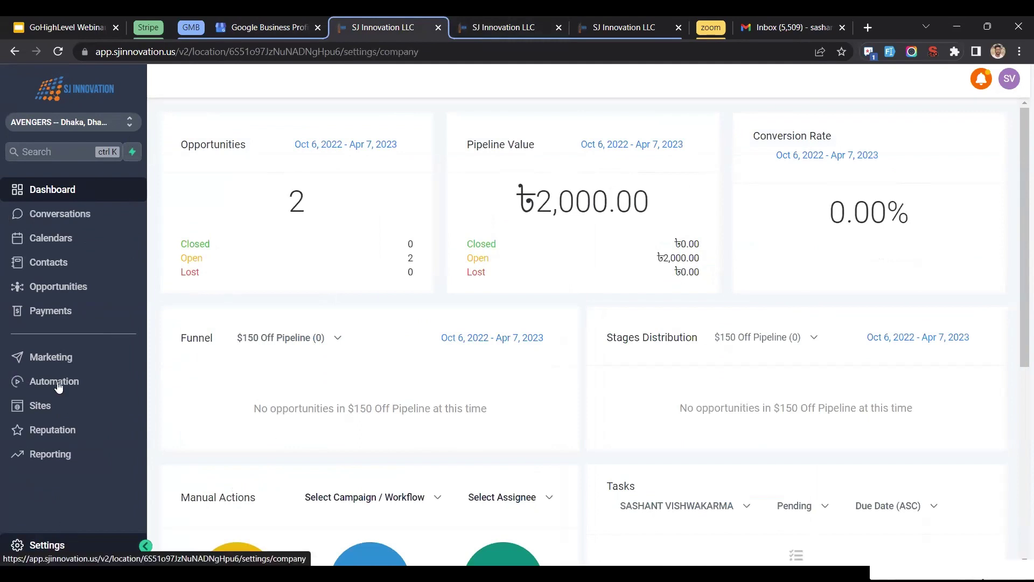
click(67, 412)
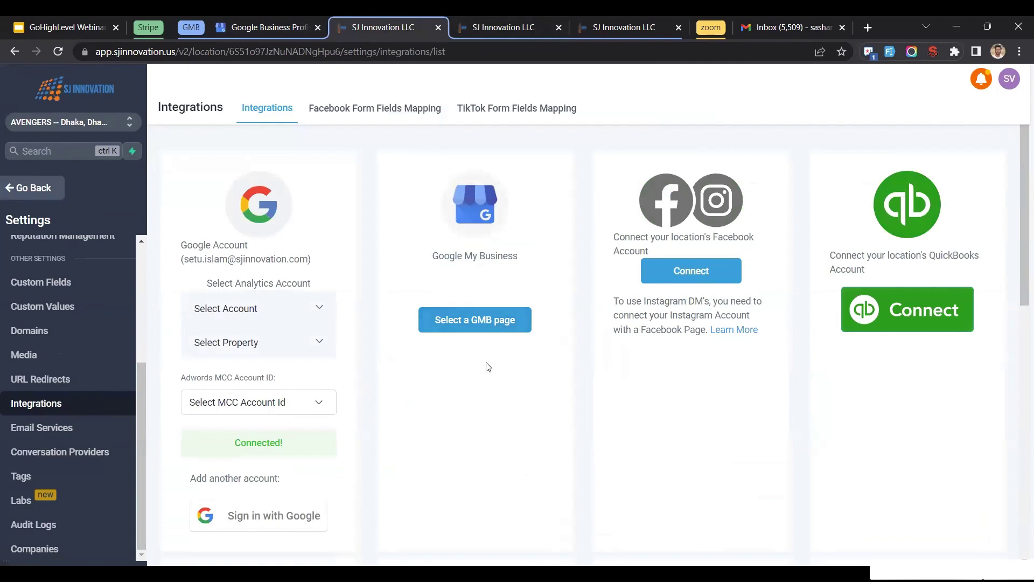
- Switch to the demo car mechanic location's Reputation Management settings
click(507, 20)
click(399, 16)
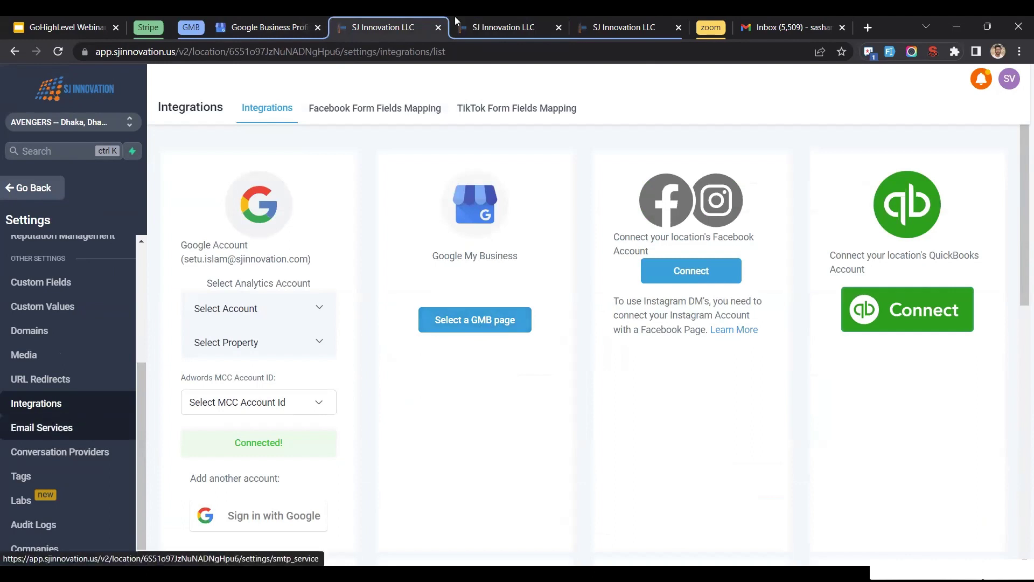
key(ctrl+Tab)
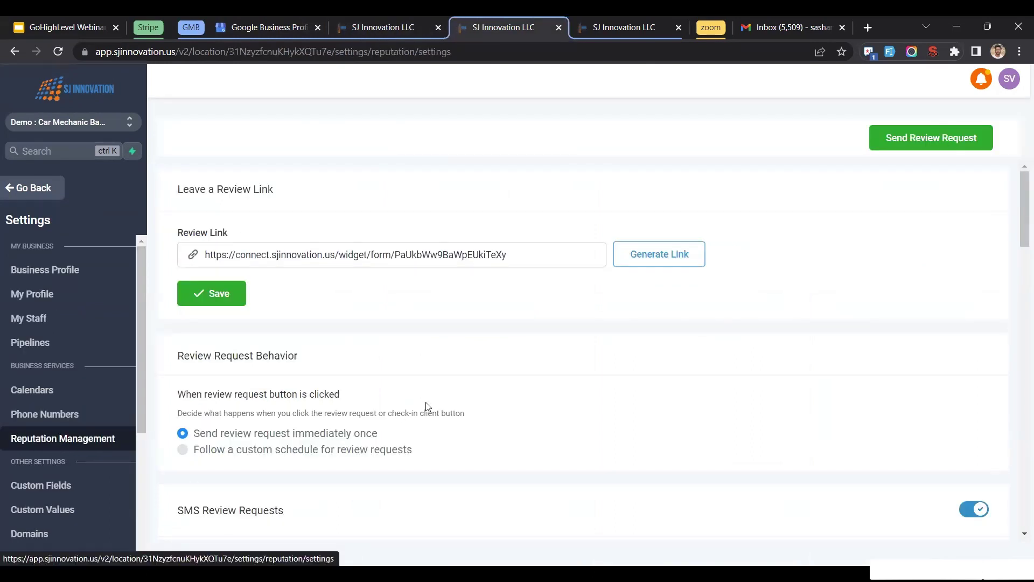
scroll(506, 377, down, 5)
scroll(544, 361, up, 5)
scroll(567, 354, down, 2)
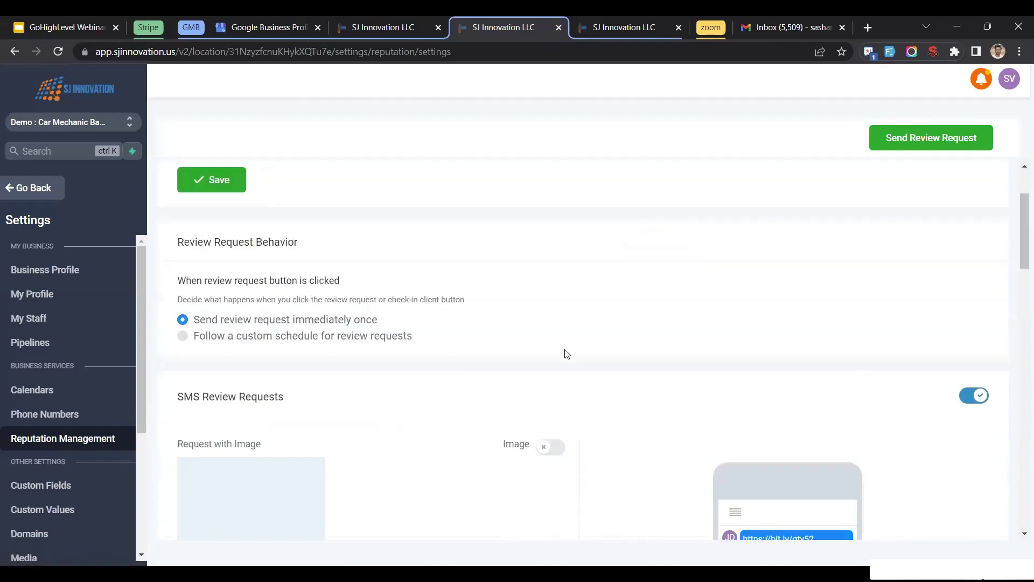
scroll(567, 354, up, 2)
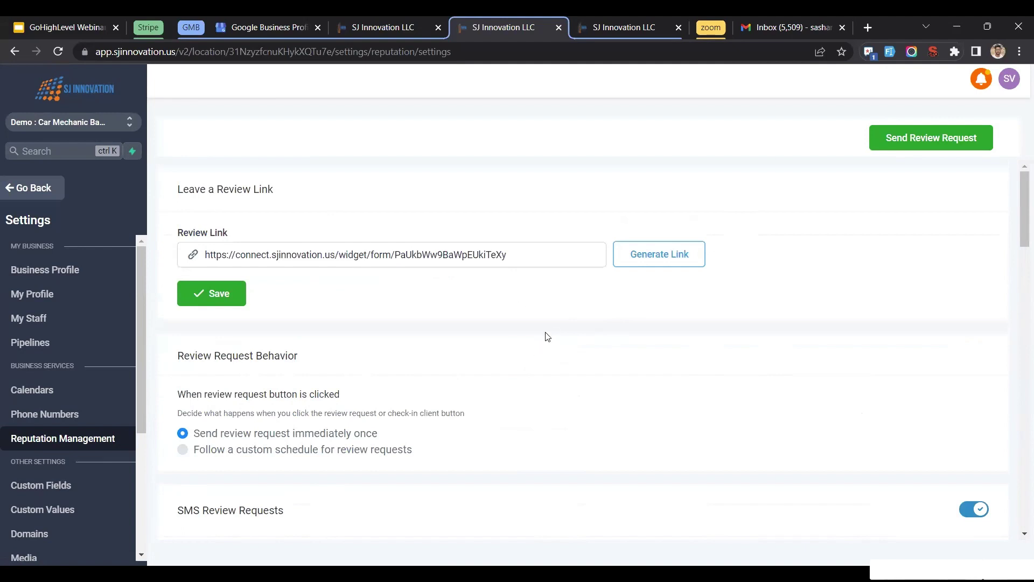
scroll(616, 345, down, 6)
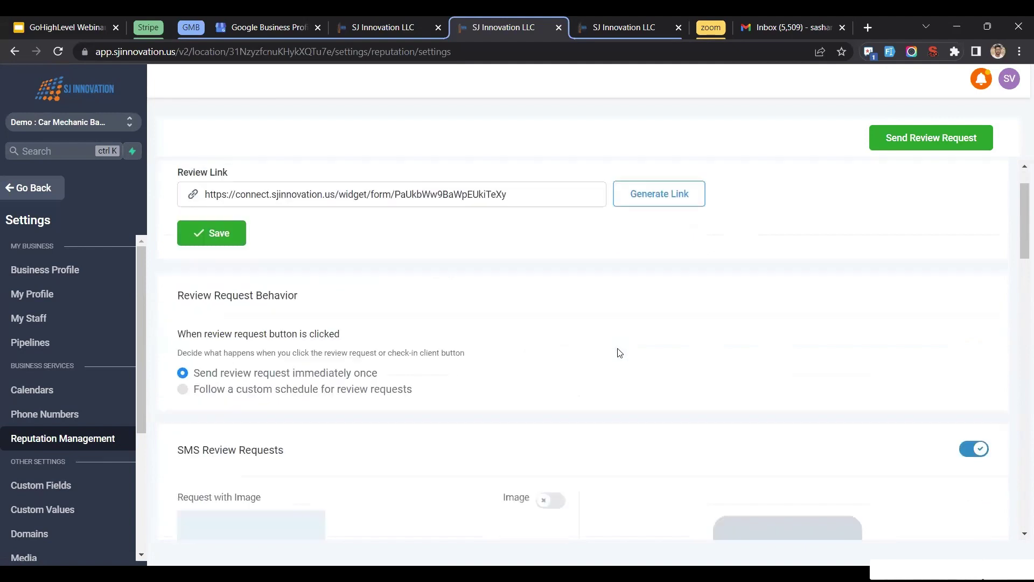
scroll(619, 350, up, 2)
scroll(608, 349, up, 2)
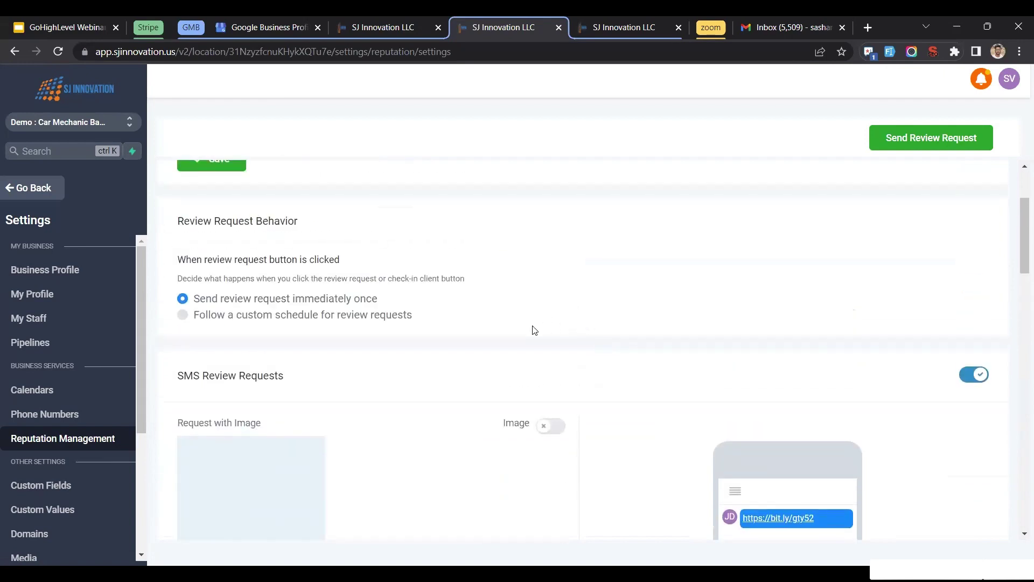
scroll(531, 330, down, 1)
scroll(488, 362, down, 2)
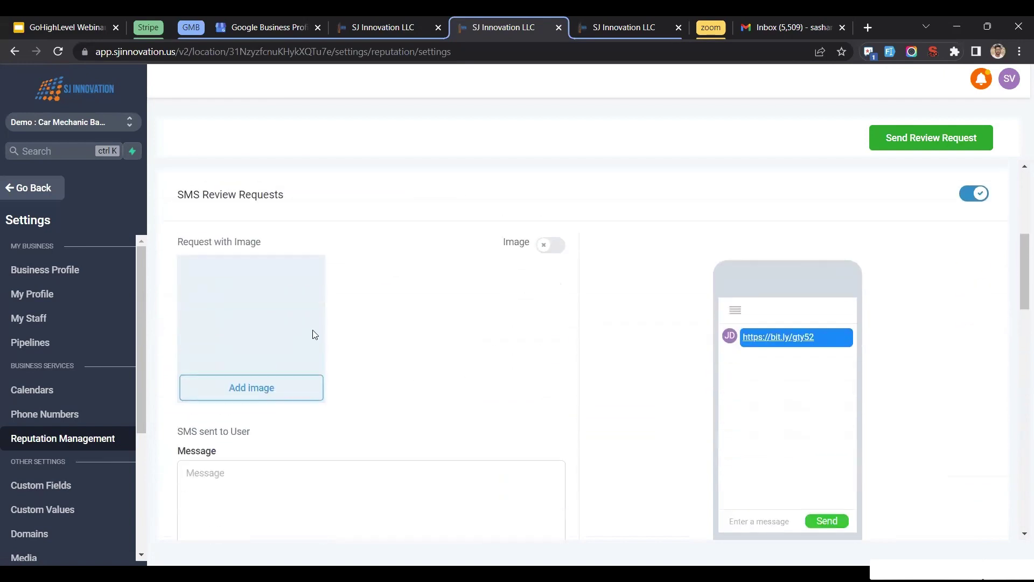
scroll(315, 332, up, 2)
drag(200, 323, 184, 321)
triple_click(336, 318)
click(338, 319)
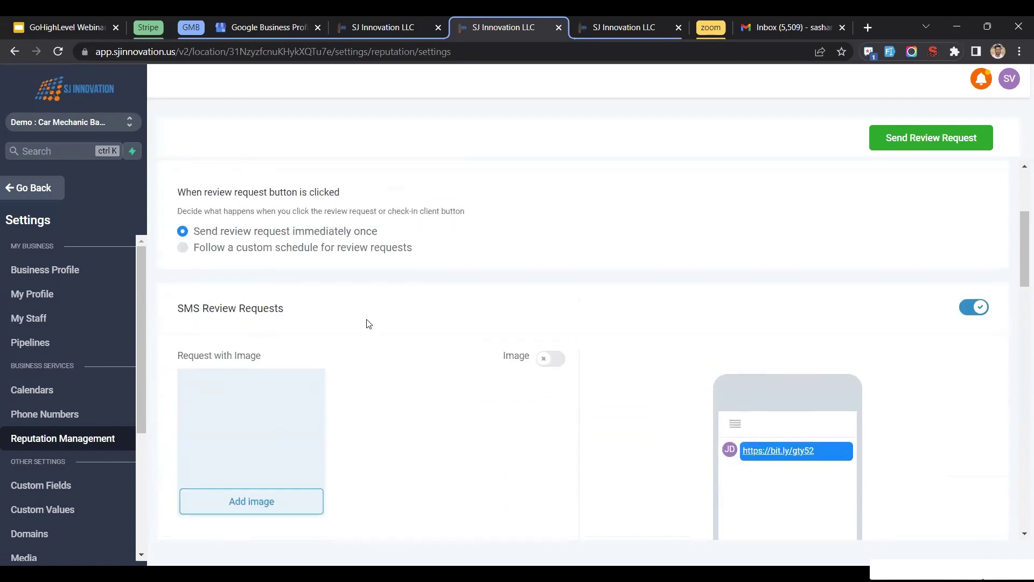
scroll(423, 328, down, 10)
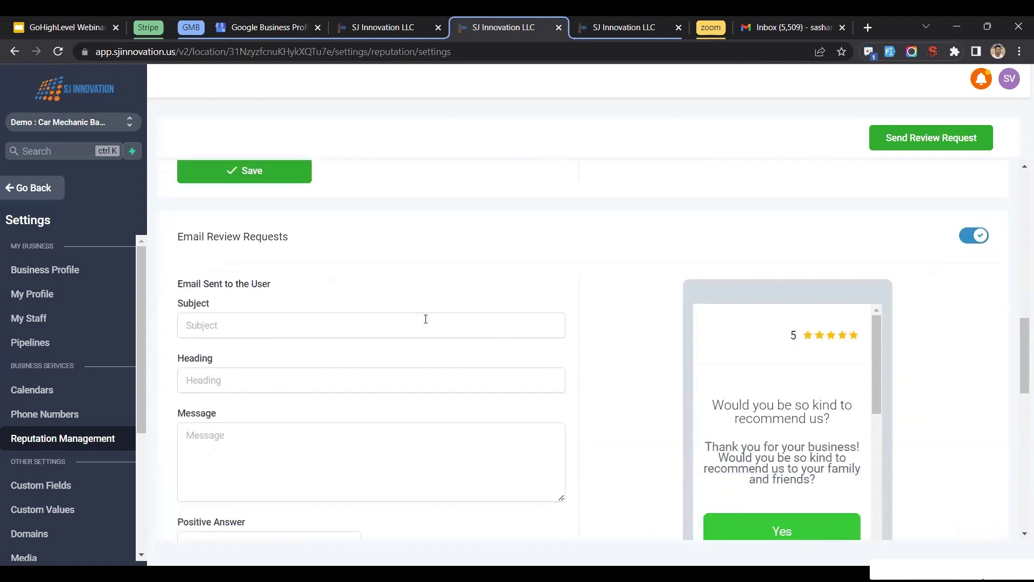
scroll(425, 319, down, 1)
scroll(438, 321, up, 1)
drag(171, 243, 330, 243)
click(330, 243)
scroll(484, 321, down, 5)
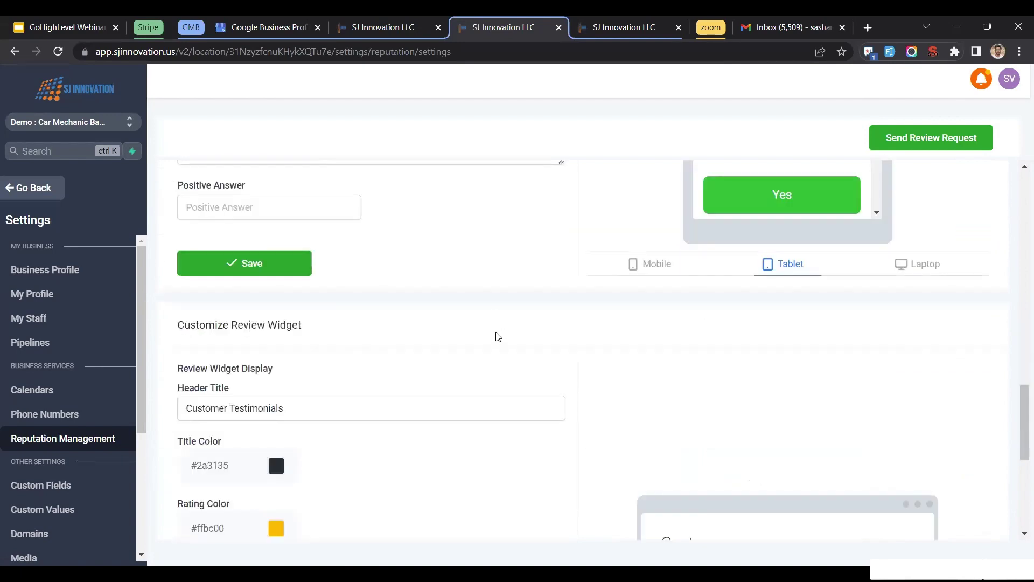
scroll(496, 338, down, 3)
scroll(503, 325, up, 11)
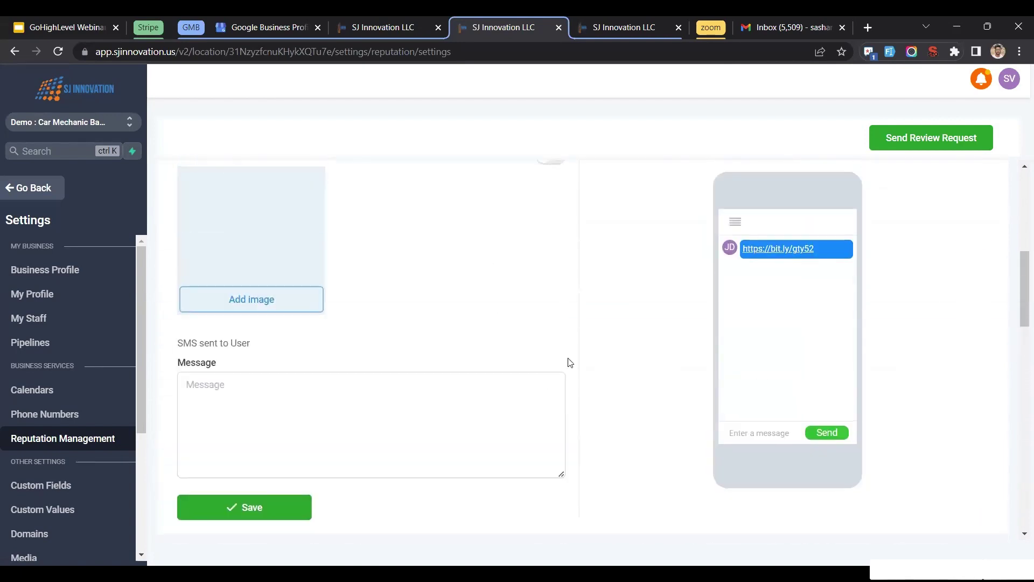
scroll(571, 359, up, 10)
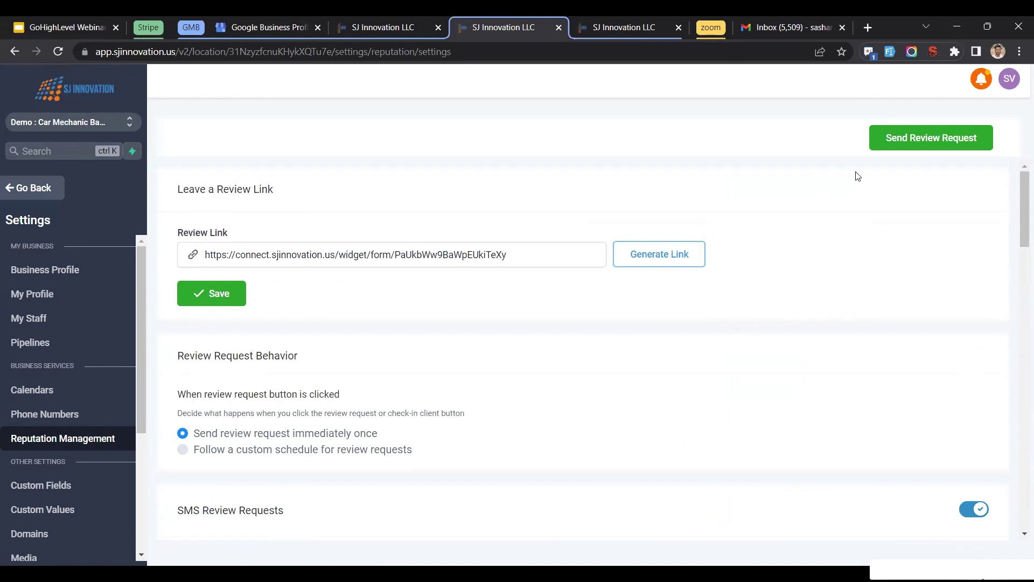
- In Client Check In, autofill the customer's name and e-mail from saved contacts and send a review invite
click(917, 143)
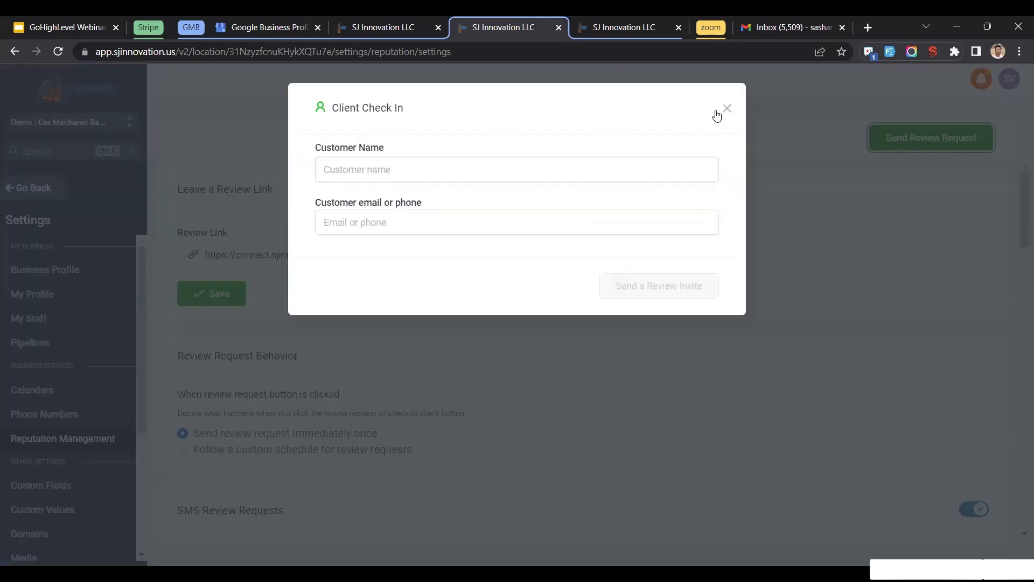
click(717, 112)
click(958, 146)
click(387, 169)
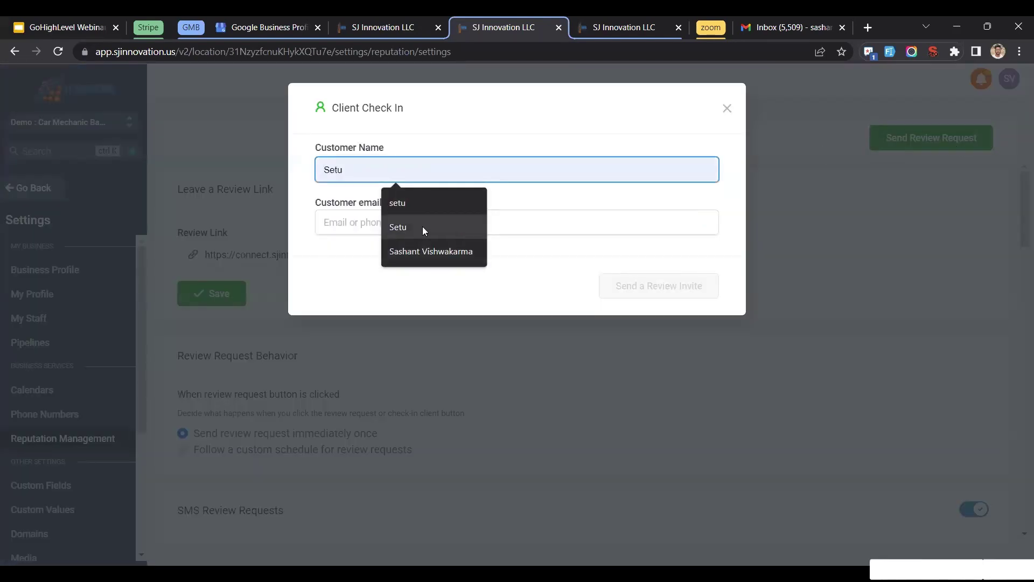
text(sas)
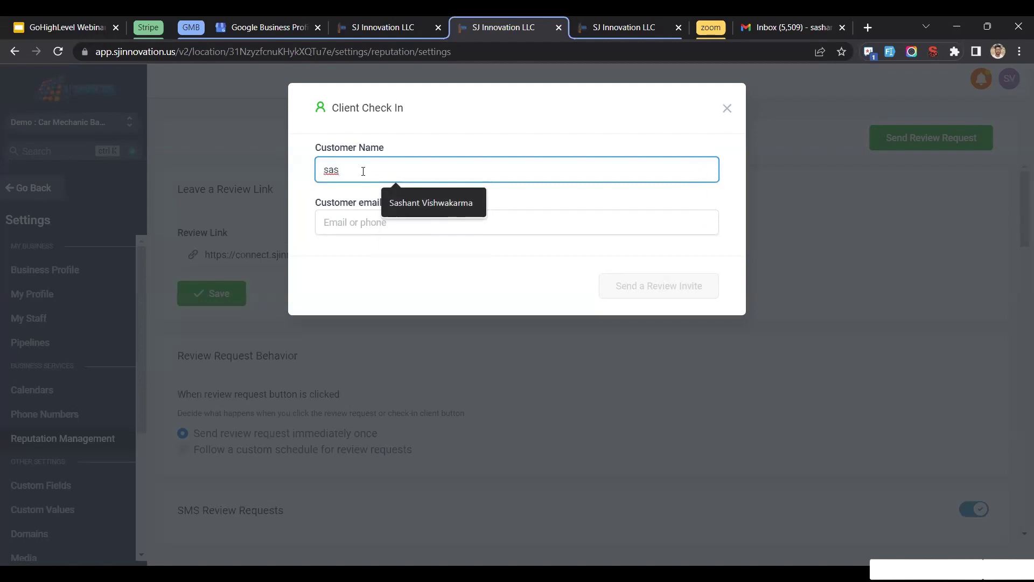
text(haant)
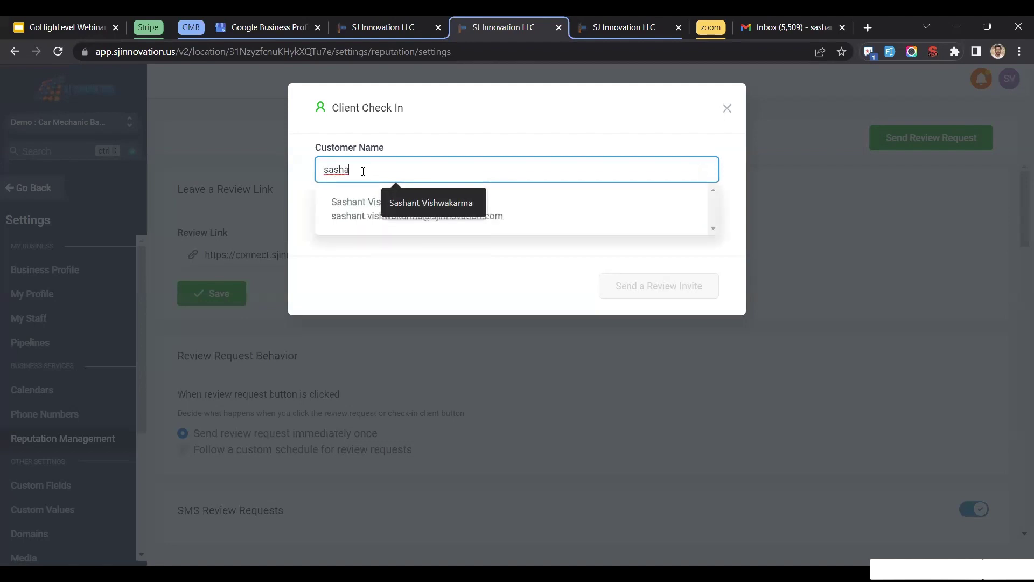
key(BackSpace)
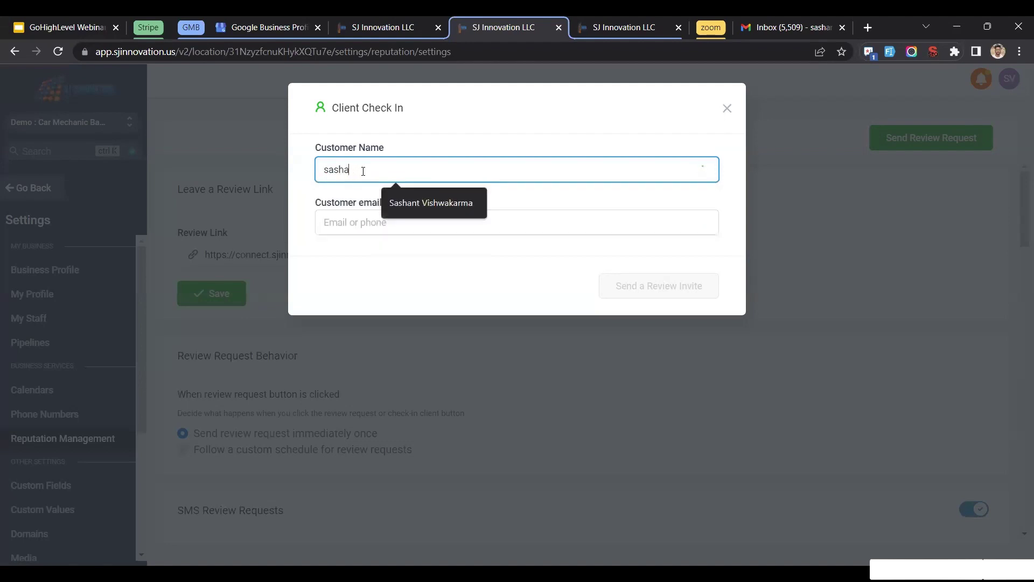
click(349, 207)
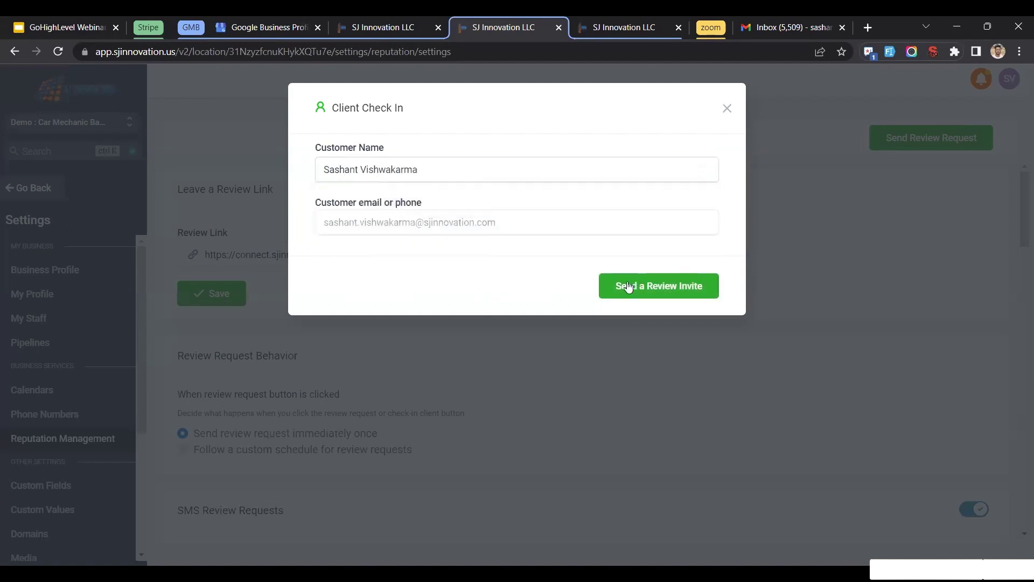
click(650, 291)
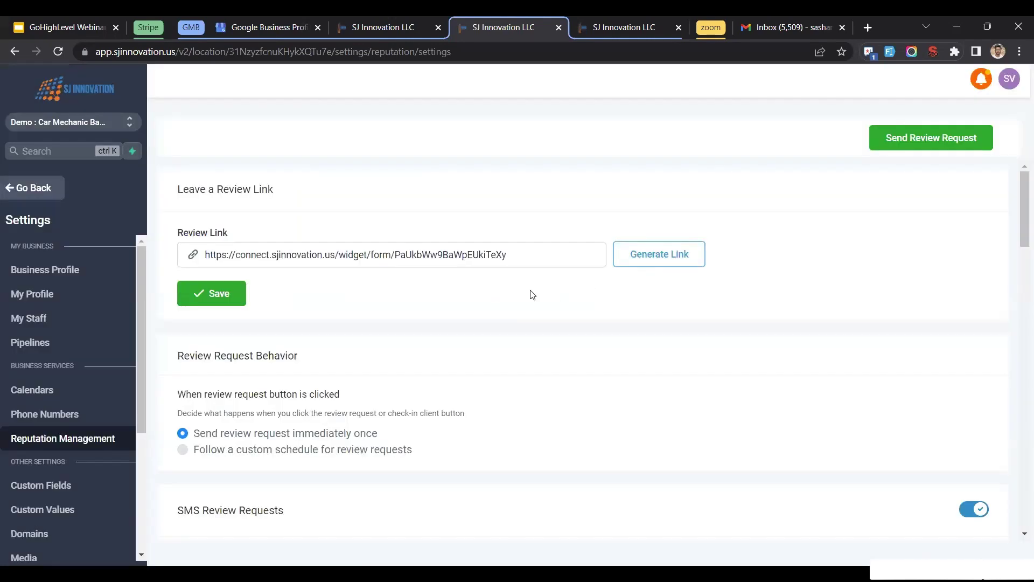
click(775, 27)
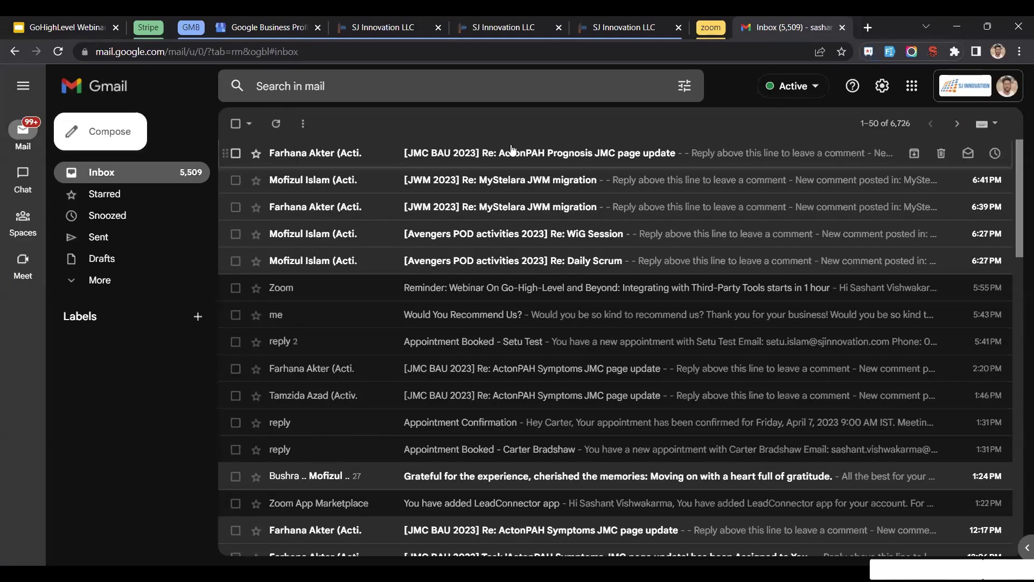
- Open the 'Would You Recommend Us?' email and mark it as looks safe
click(531, 154)
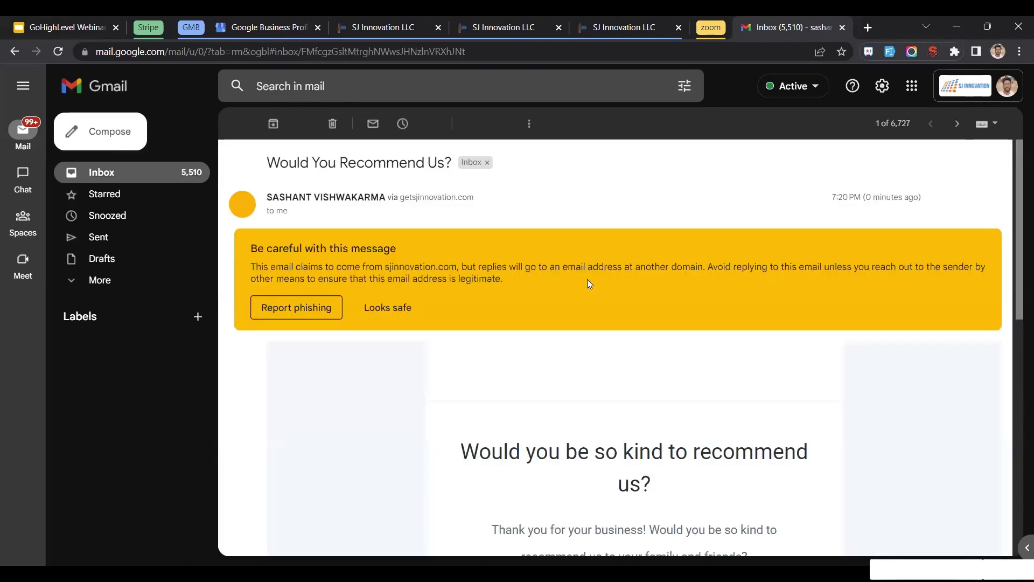
click(371, 314)
scroll(781, 328, down, 3)
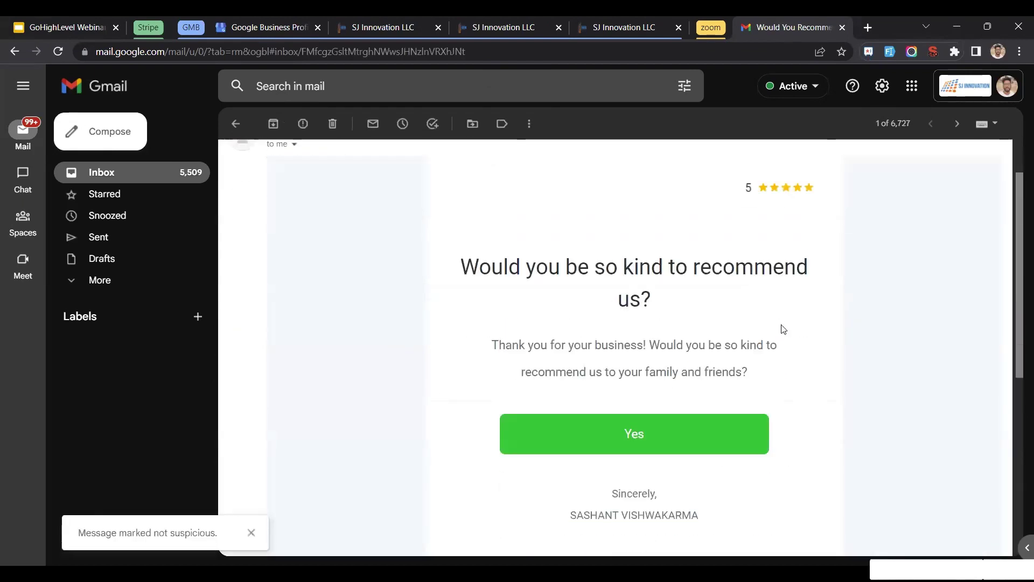
scroll(808, 353, up, 3)
scroll(526, 285, down, 1)
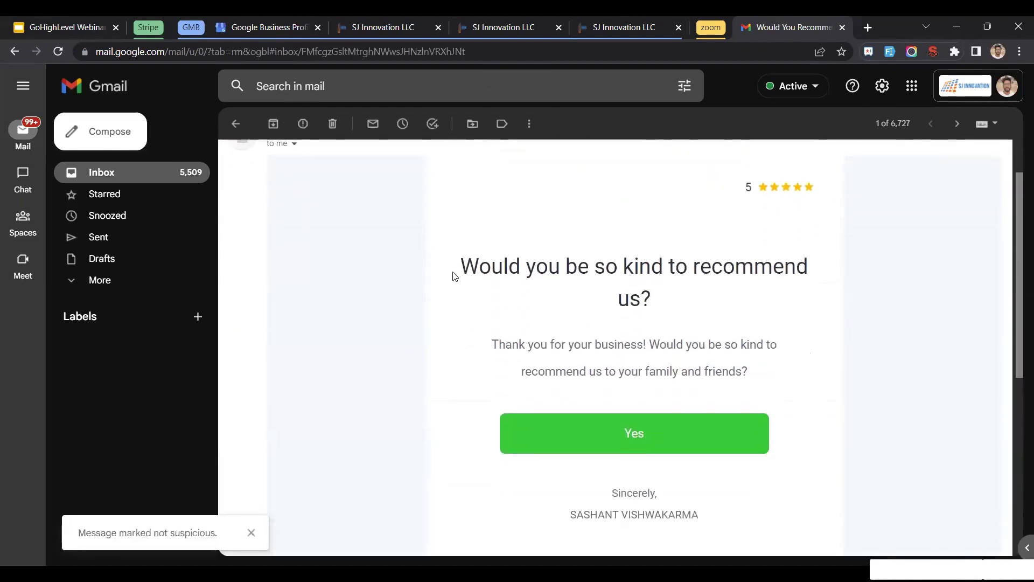
- Follow the email's green Yes recommendation link to the star-rating page
drag(453, 276, 746, 293)
click(750, 293)
drag(603, 272, 704, 277)
click(704, 277)
scroll(705, 335, down, 3)
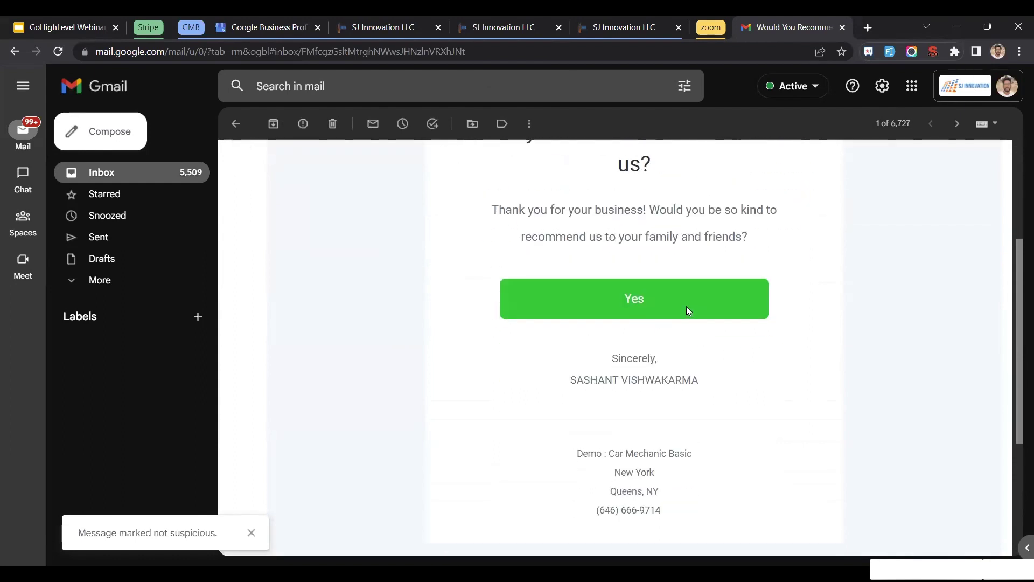
click(618, 300)
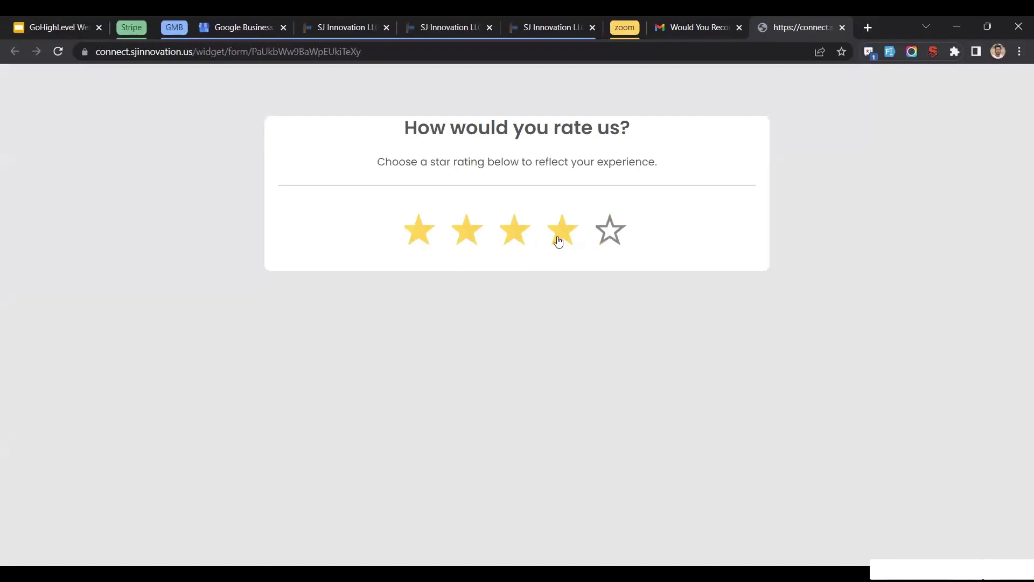
- Give a three-star rating, try the First Name, Email and Feedback fields, then close the review tab
click(515, 232)
click(415, 251)
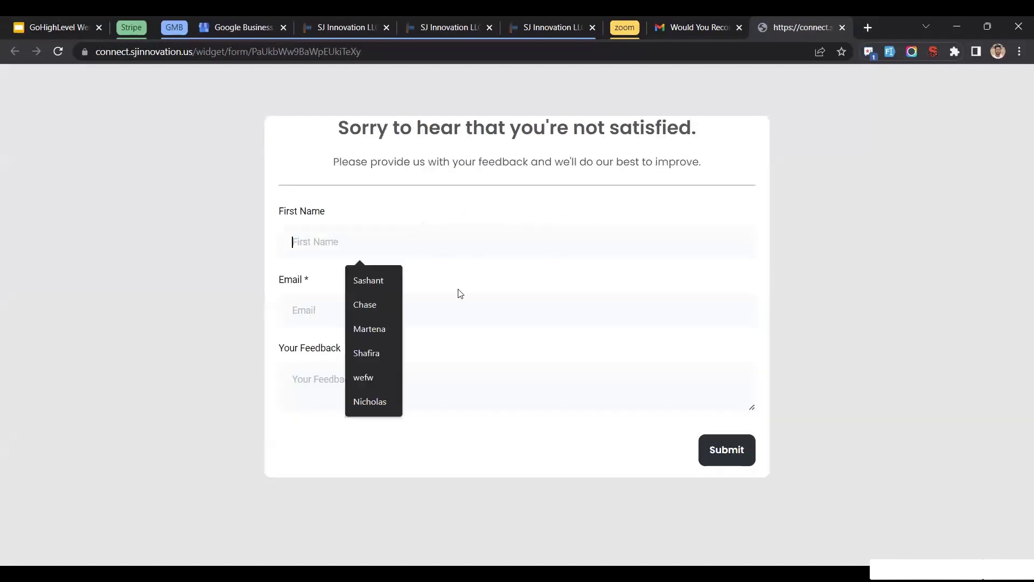
click(431, 316)
click(551, 381)
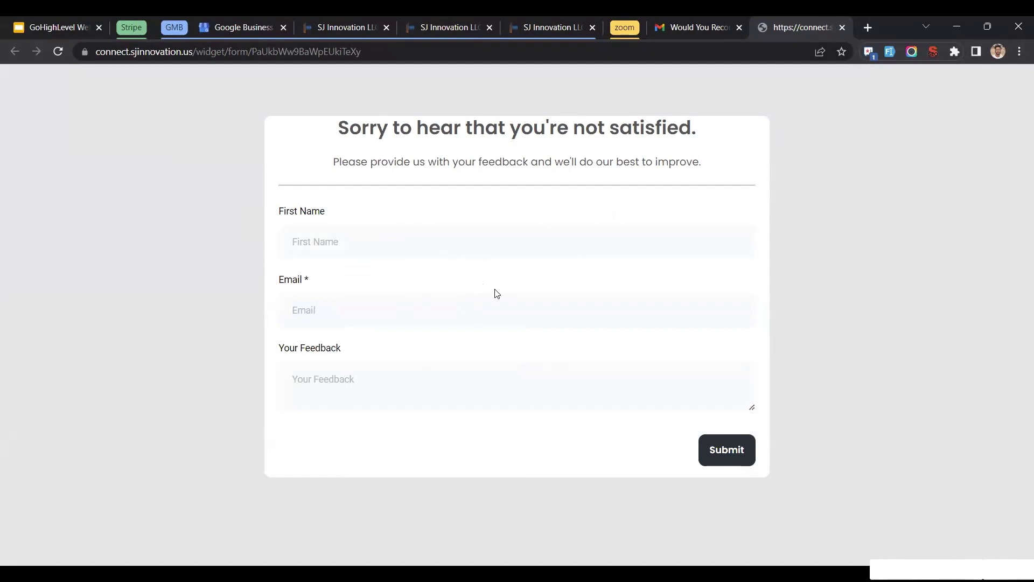
click(842, 27)
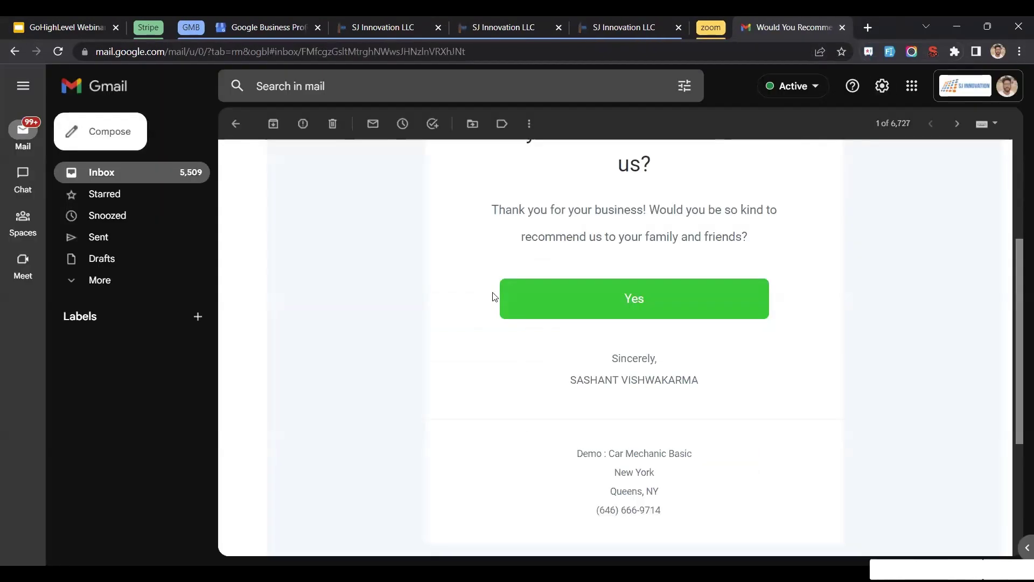
- Compare the Google Business Profile page with the Integrations settings, ending on Integrations
scroll(493, 296, up, 4)
click(280, 20)
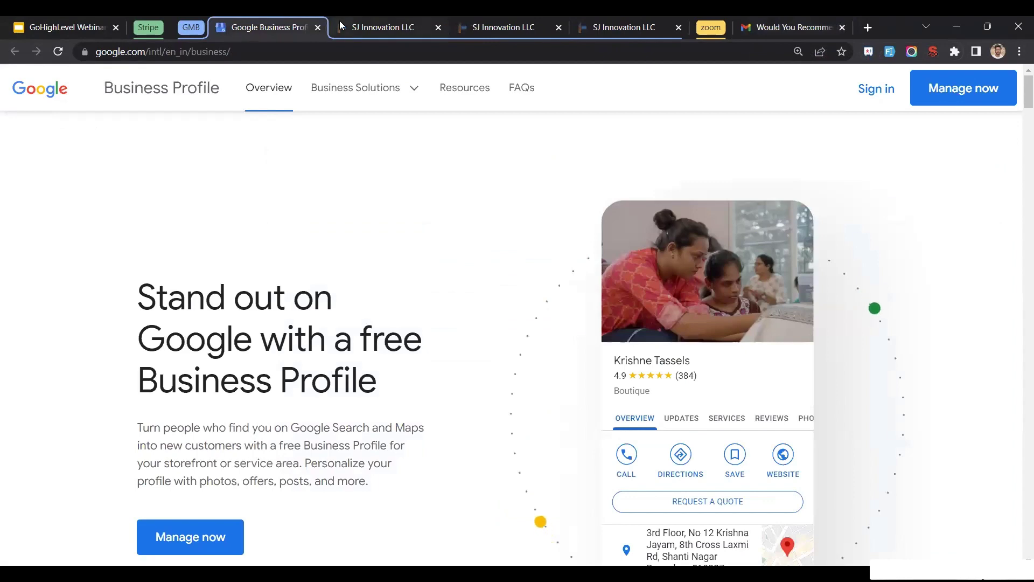
click(377, 24)
click(263, 18)
scroll(441, 326, down, 5)
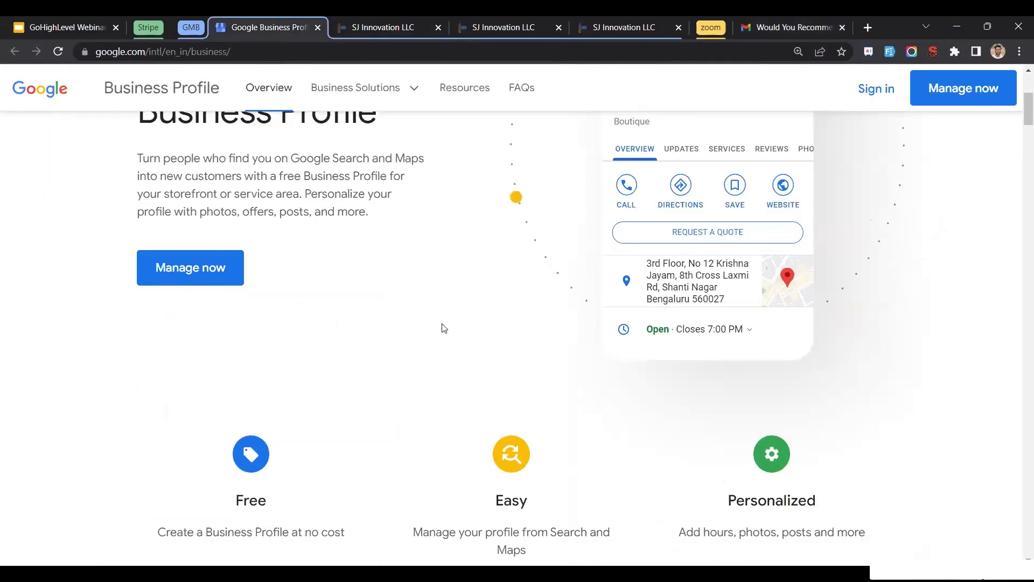
scroll(436, 329, up, 5)
click(377, 24)
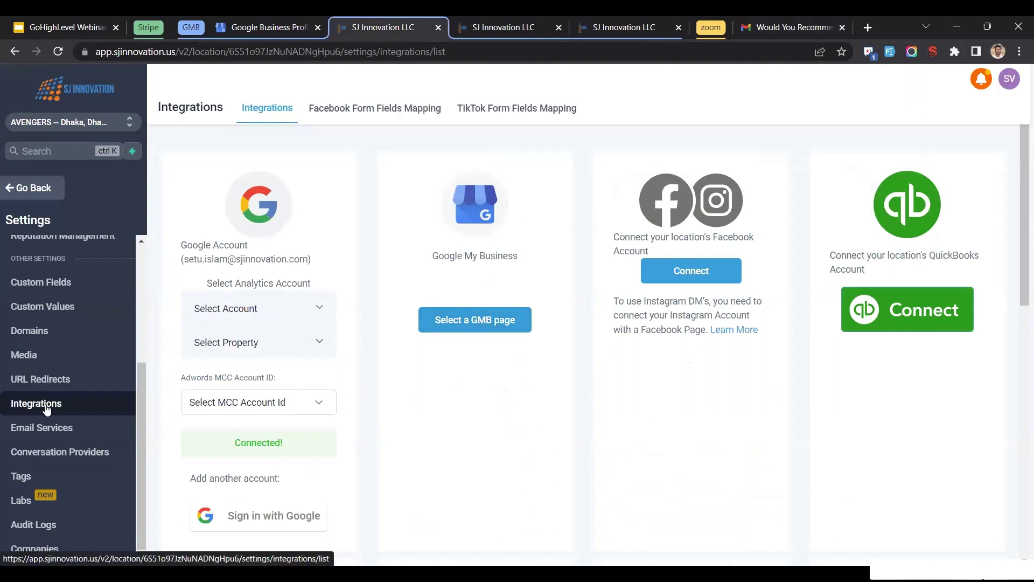
- Review this location's Reputation Management settings
scroll(47, 412, up, 4)
click(85, 437)
scroll(381, 397, down, 10)
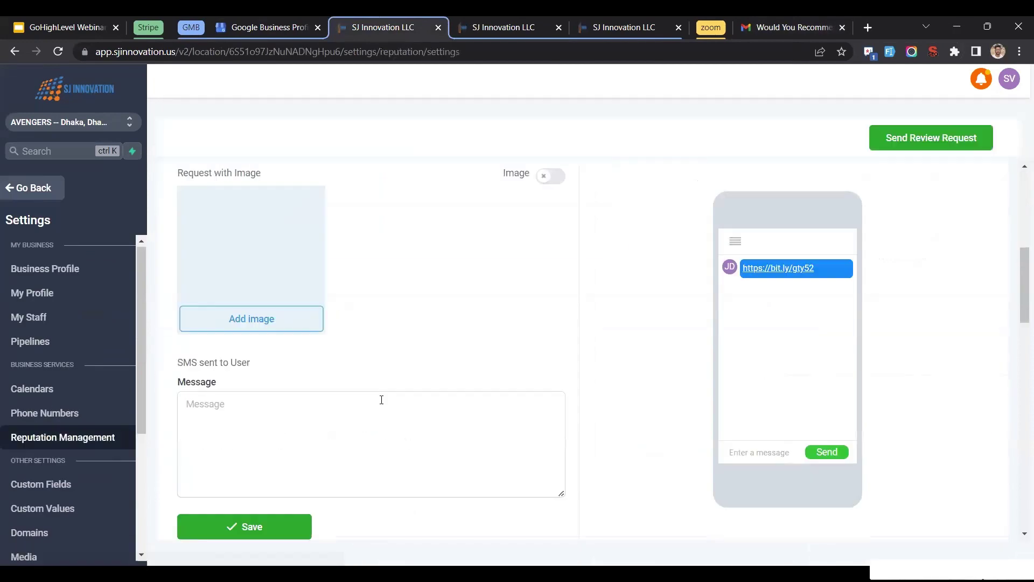
scroll(403, 393, up, 10)
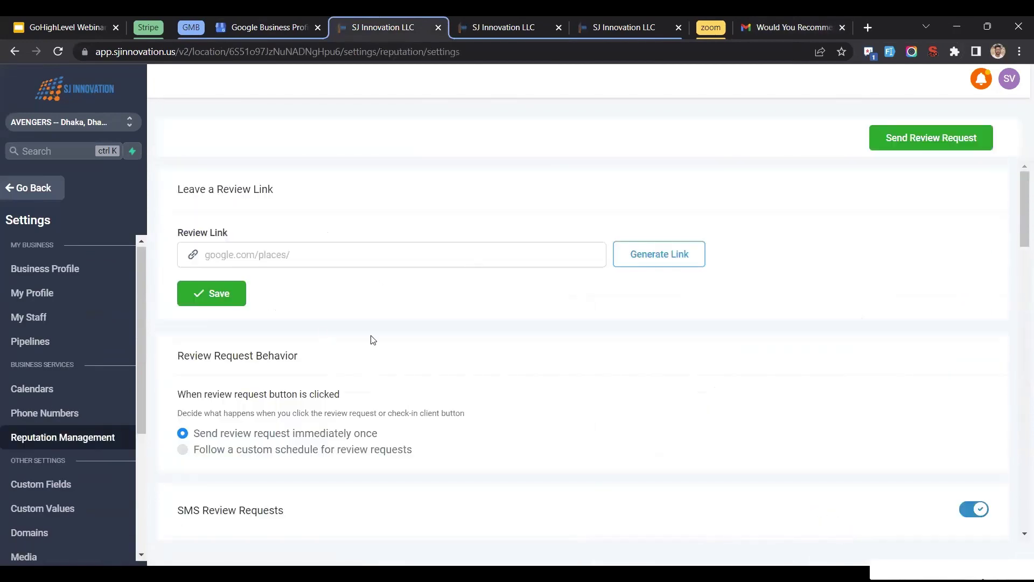
- Collapse the GMB tabs, expand the zoom group, and bring up the My Profile settings page
click(195, 28)
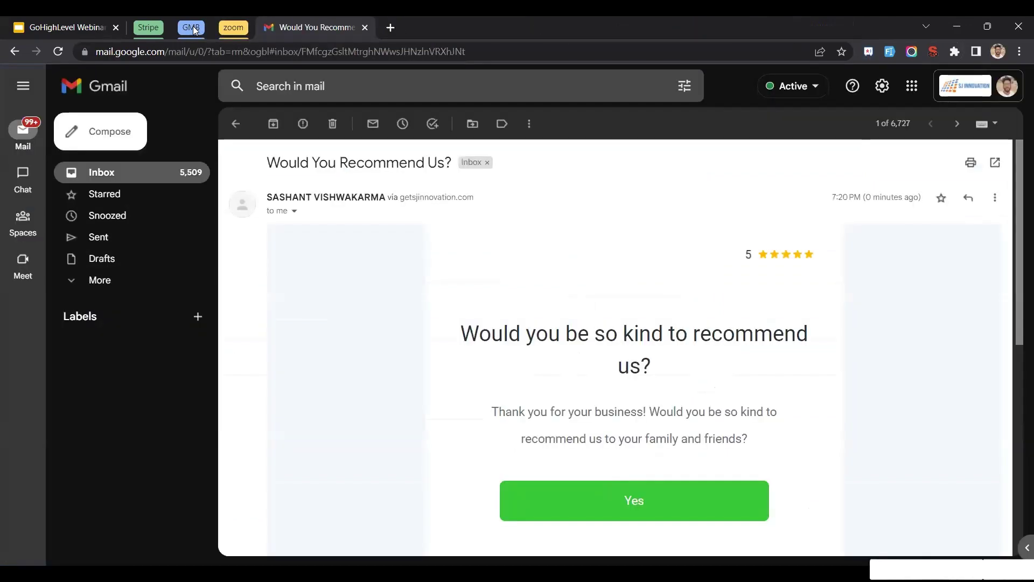
click(231, 28)
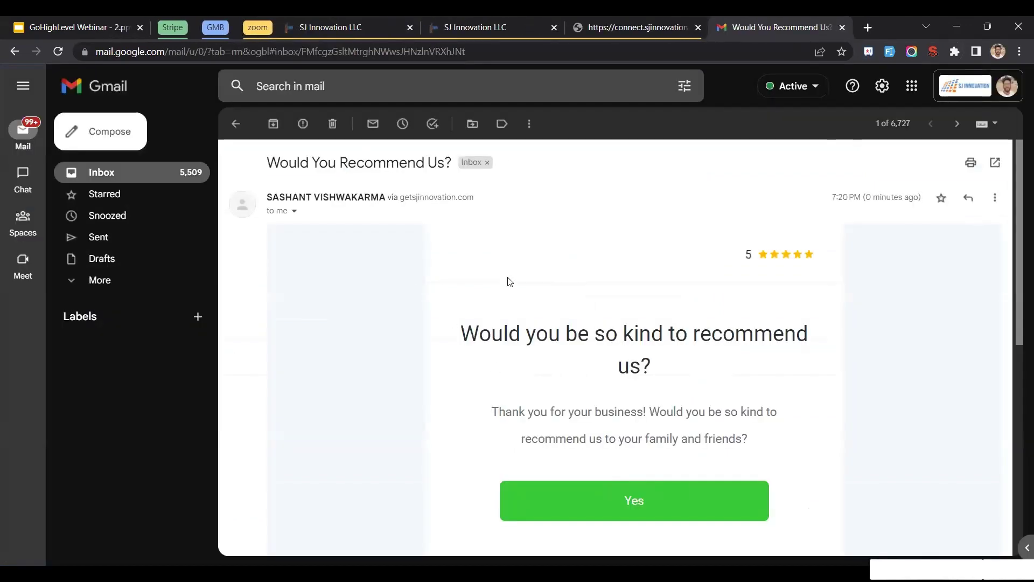
click(323, 25)
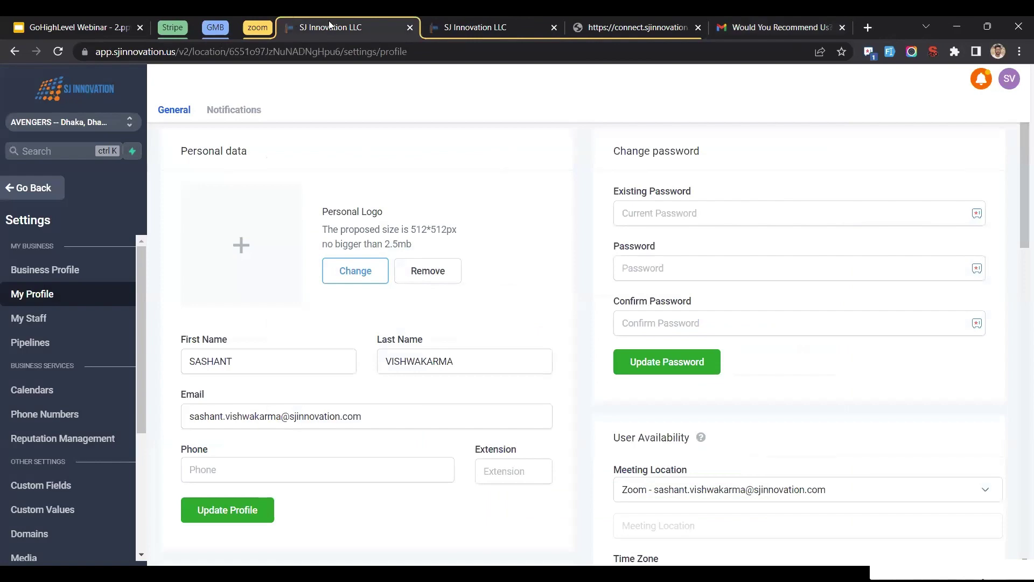
- Check the Meeting Location choices on My Profile and keep Zoom selected
scroll(490, 215, down, 13)
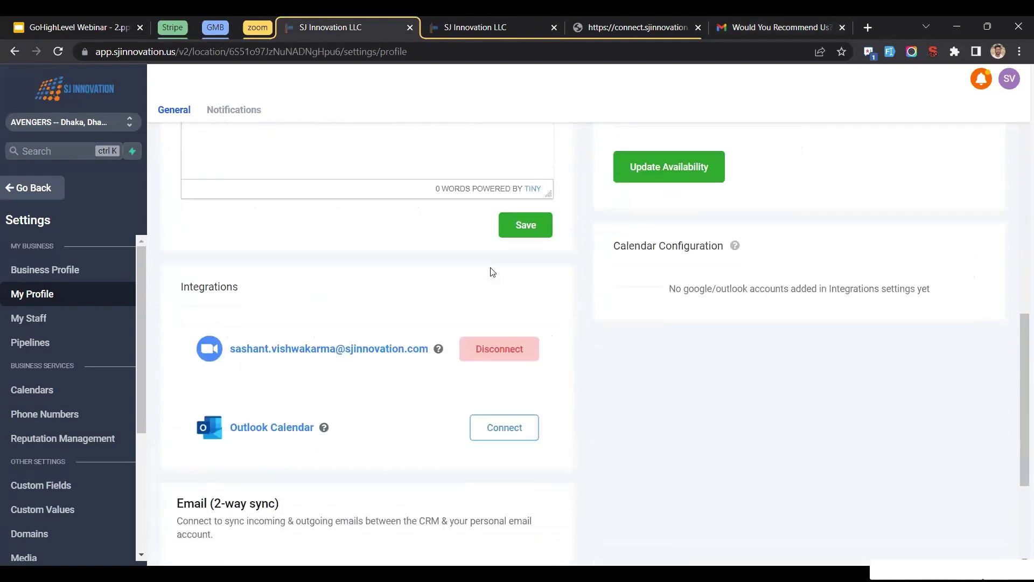
scroll(539, 334, down, 4)
scroll(584, 366, up, 3)
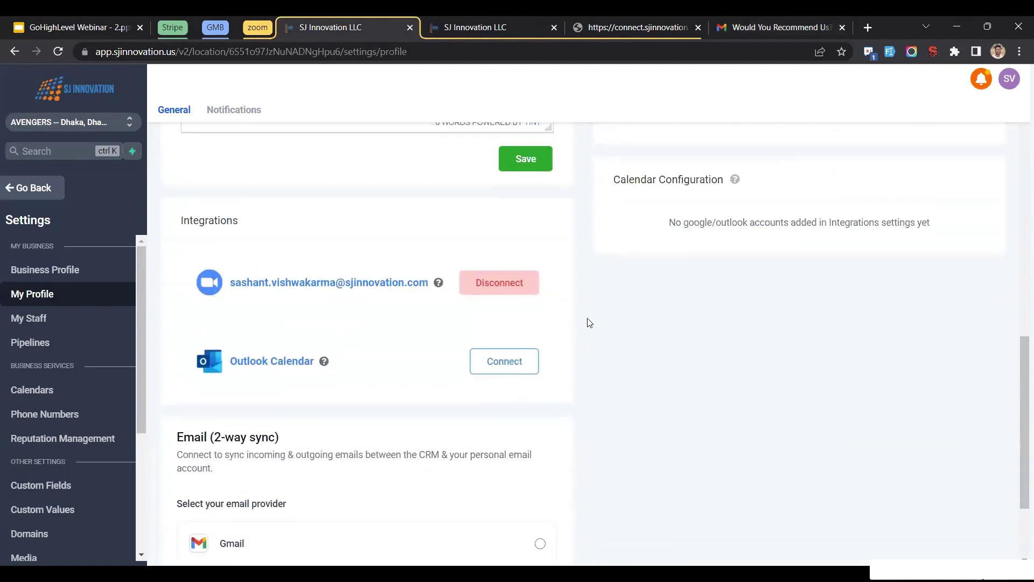
scroll(571, 324, up, 3)
scroll(575, 310, down, 2)
scroll(575, 310, up, 1)
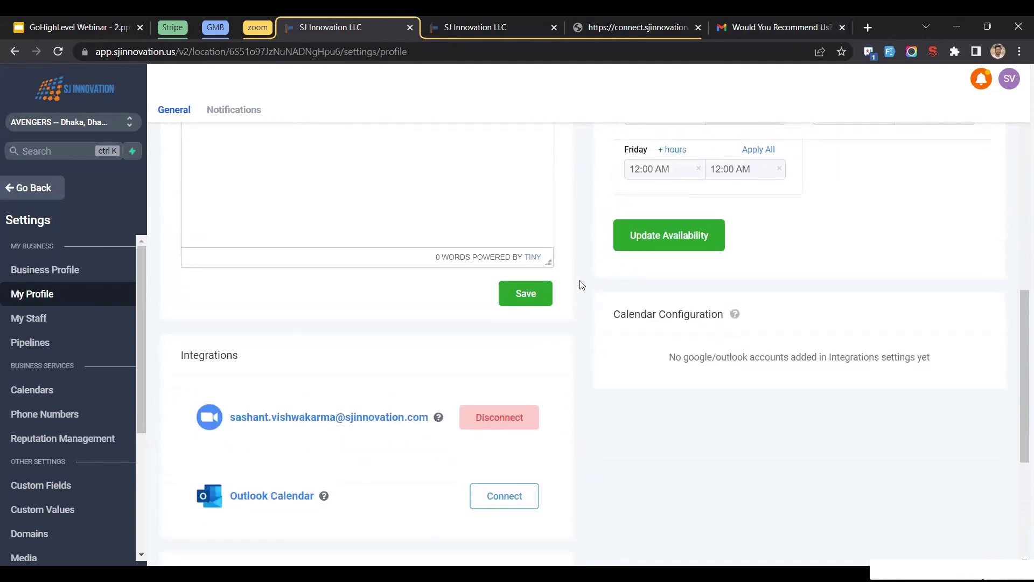
scroll(587, 296, down, 3)
scroll(588, 285, down, 1)
scroll(583, 284, up, 10)
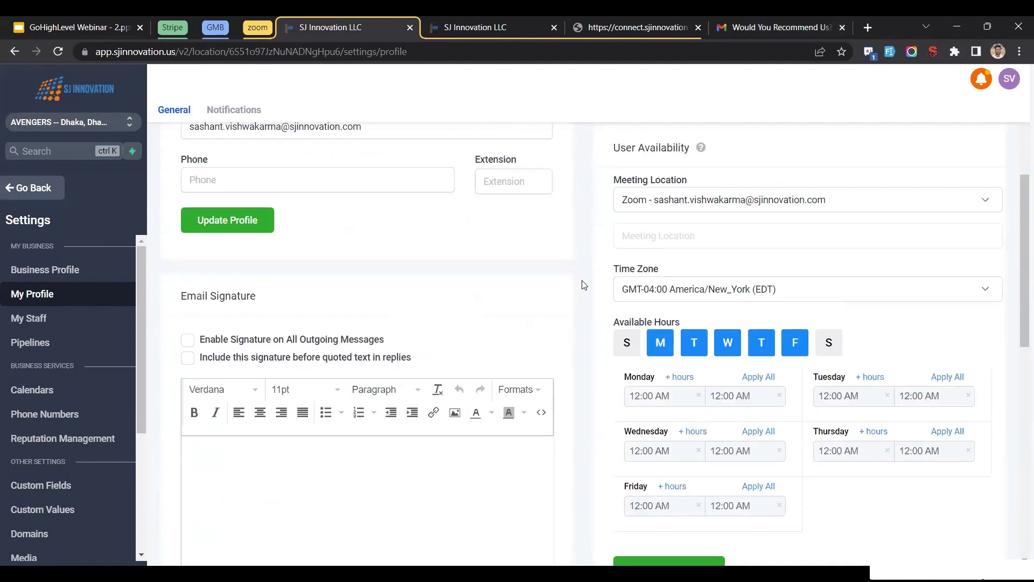
scroll(547, 306, down, 3)
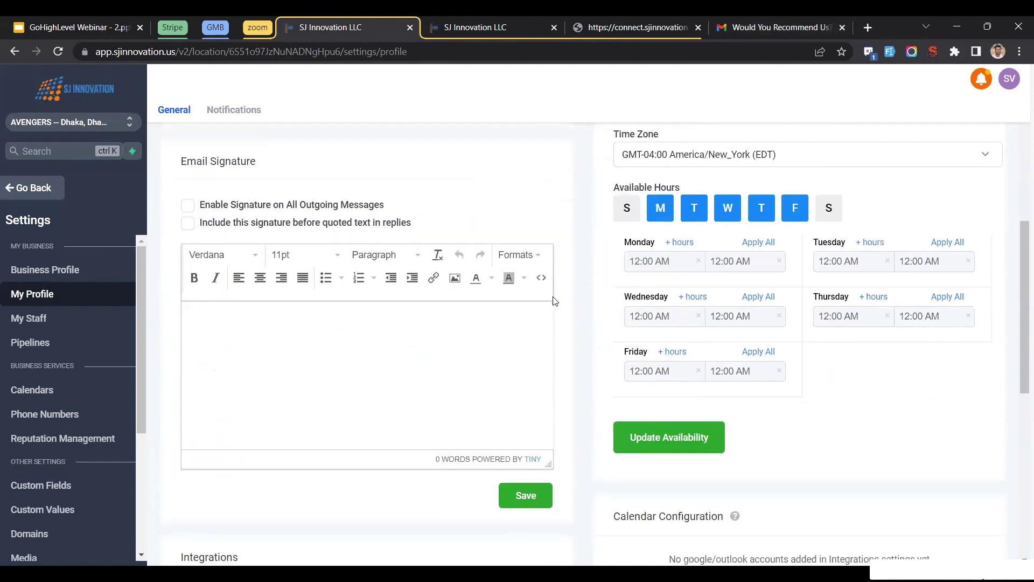
scroll(555, 299, up, 4)
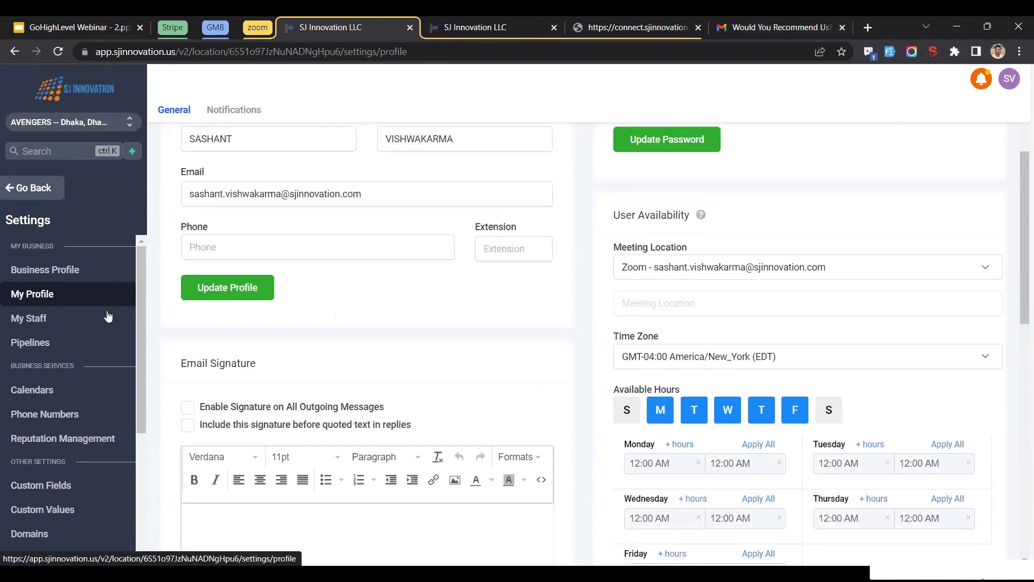
scroll(510, 346, down, 10)
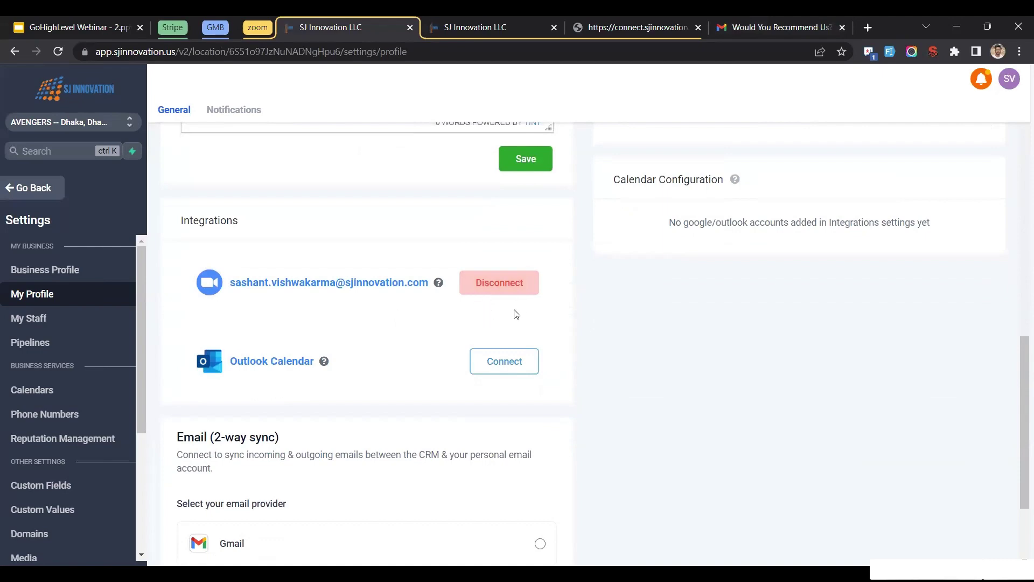
scroll(516, 314, up, 1)
scroll(496, 307, down, 1)
scroll(446, 360, up, 5)
scroll(512, 365, down, 2)
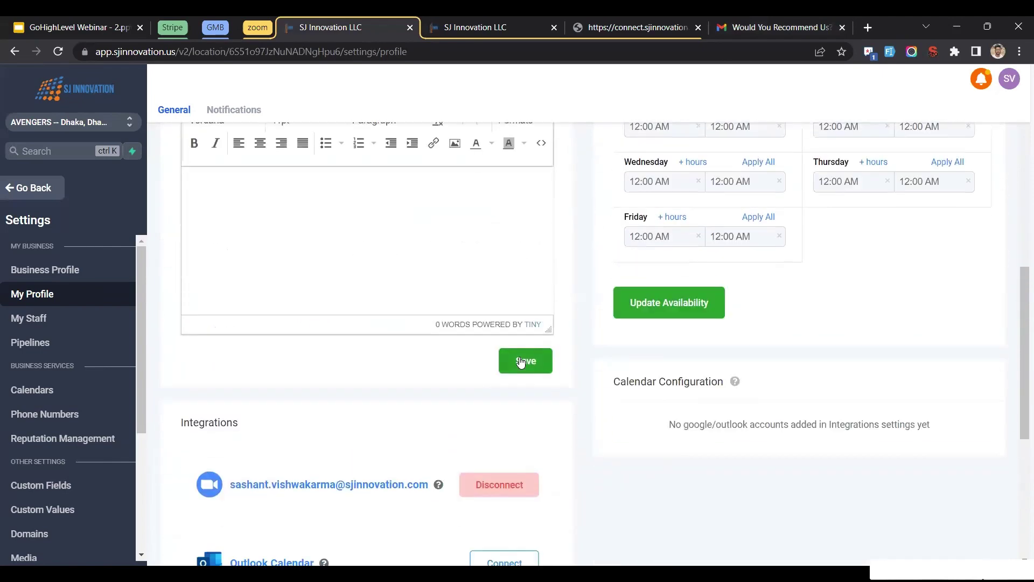
scroll(521, 362, down, 2)
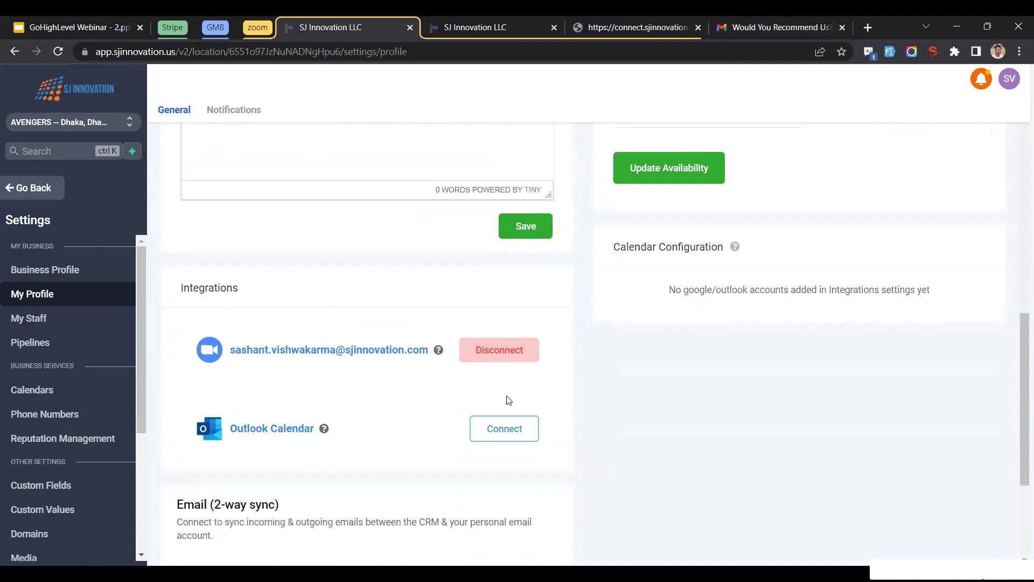
scroll(508, 400, up, 12)
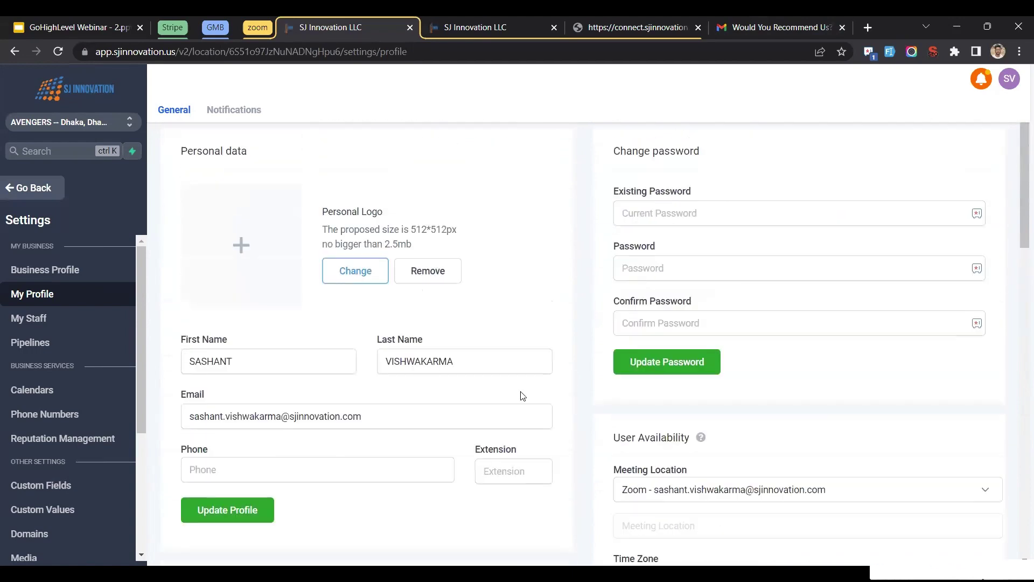
scroll(521, 396, down, 6)
scroll(533, 388, up, 3)
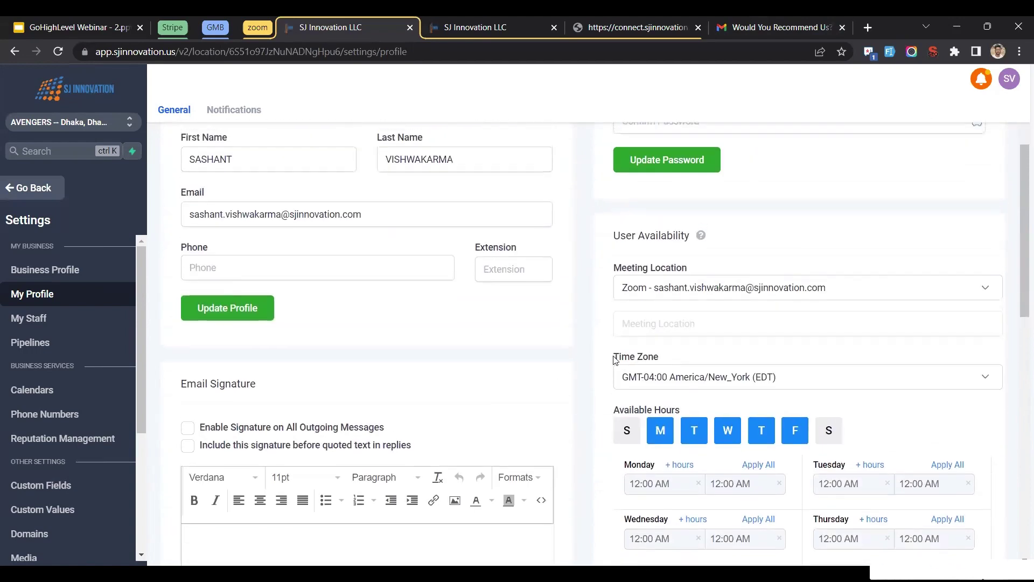
click(839, 286)
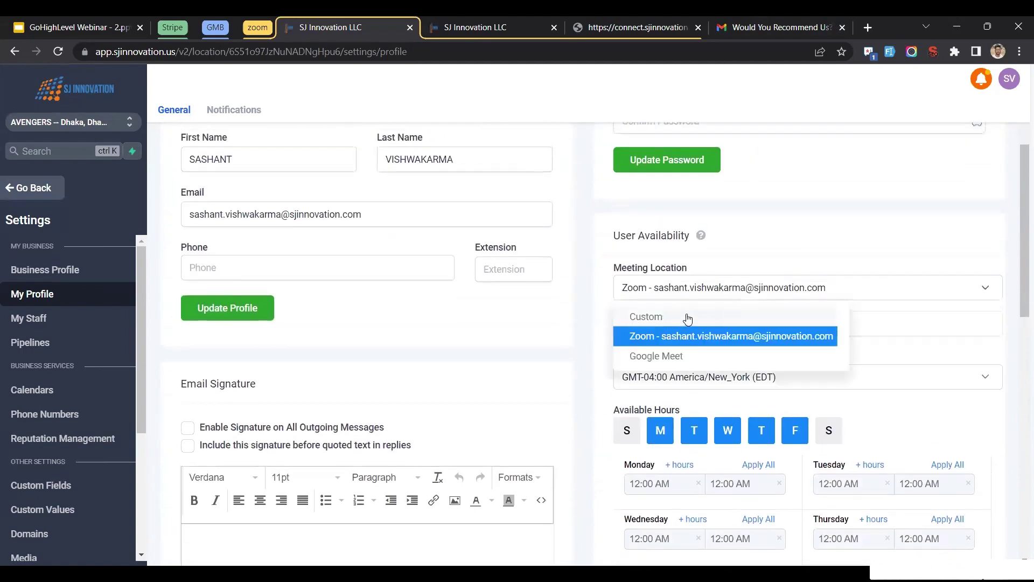
click(851, 348)
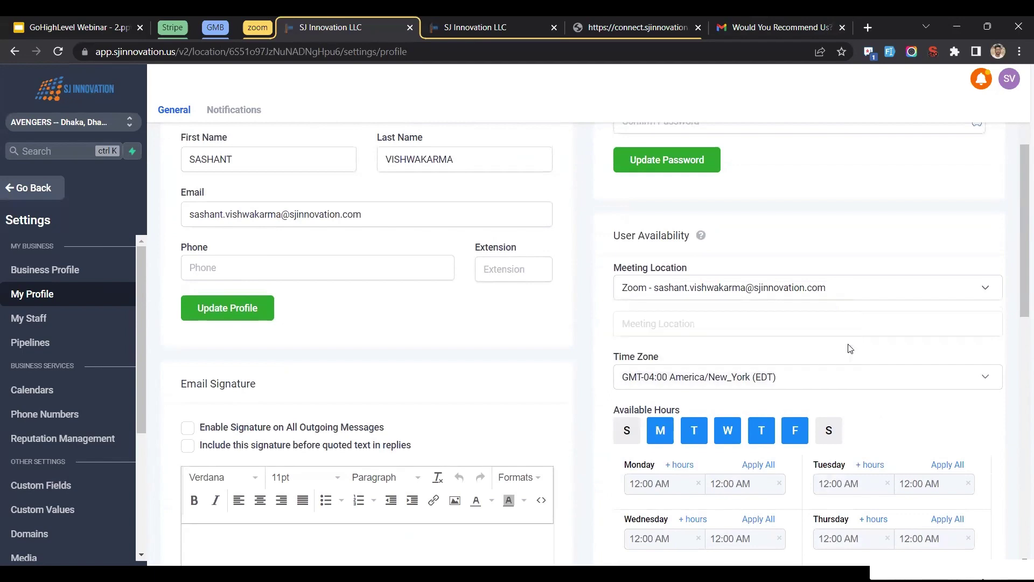
- Save the user's available hours with Update Availability
scroll(759, 335, down, 1)
scroll(758, 335, down, 5)
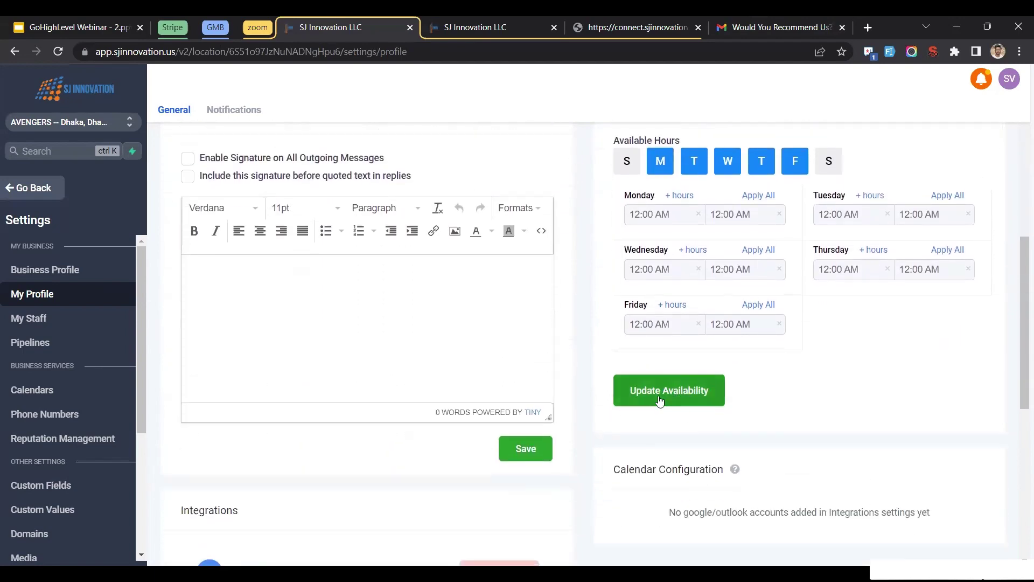
click(671, 395)
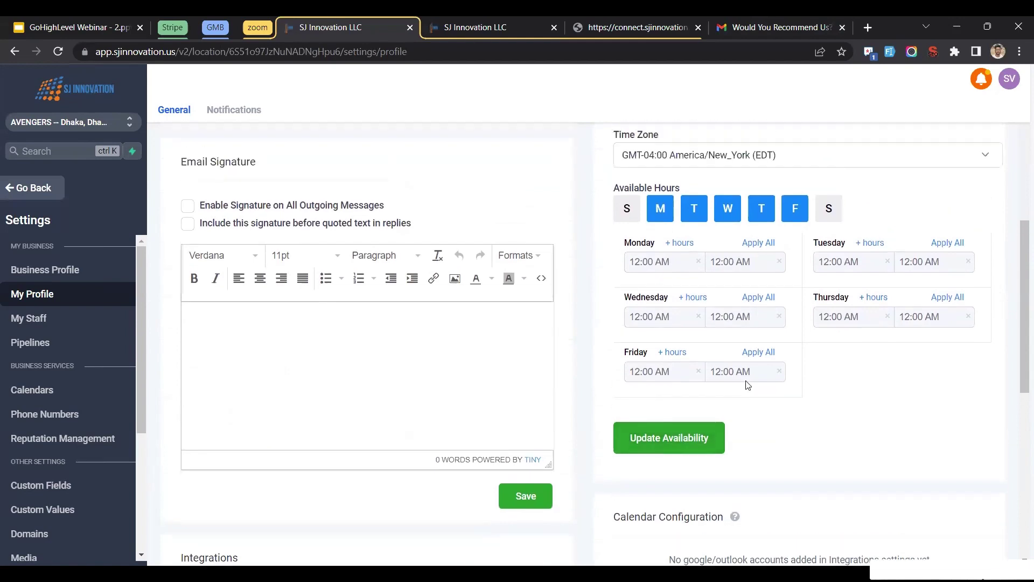
- Switch to the tab showing Settings > Calendars
scroll(749, 388, up, 5)
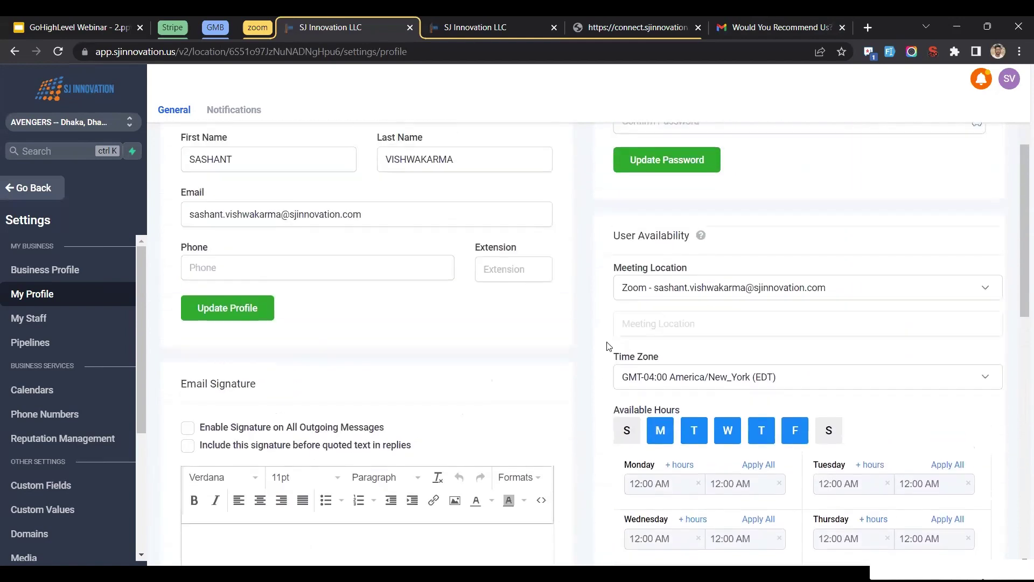
scroll(597, 350, down, 1)
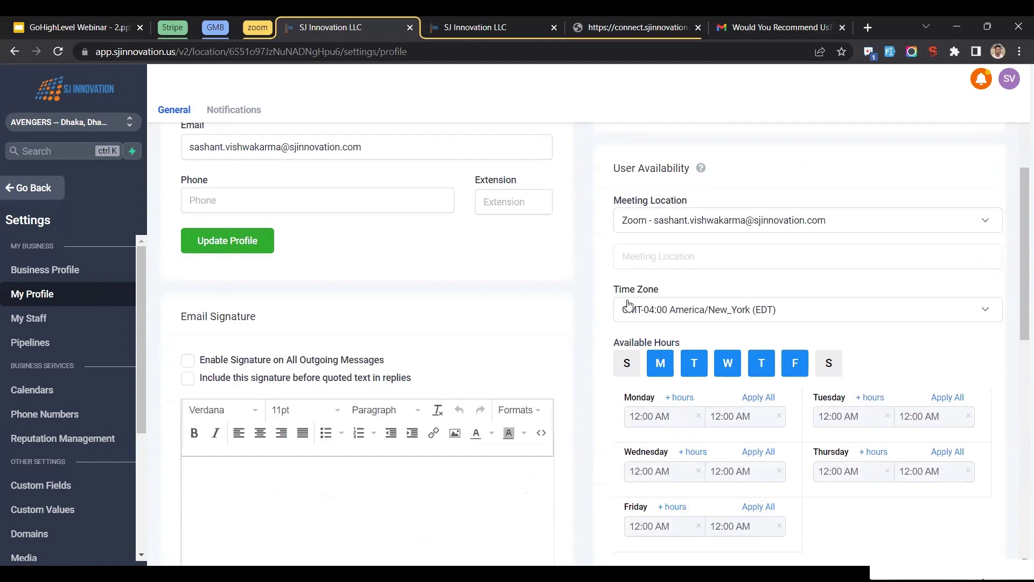
click(472, 25)
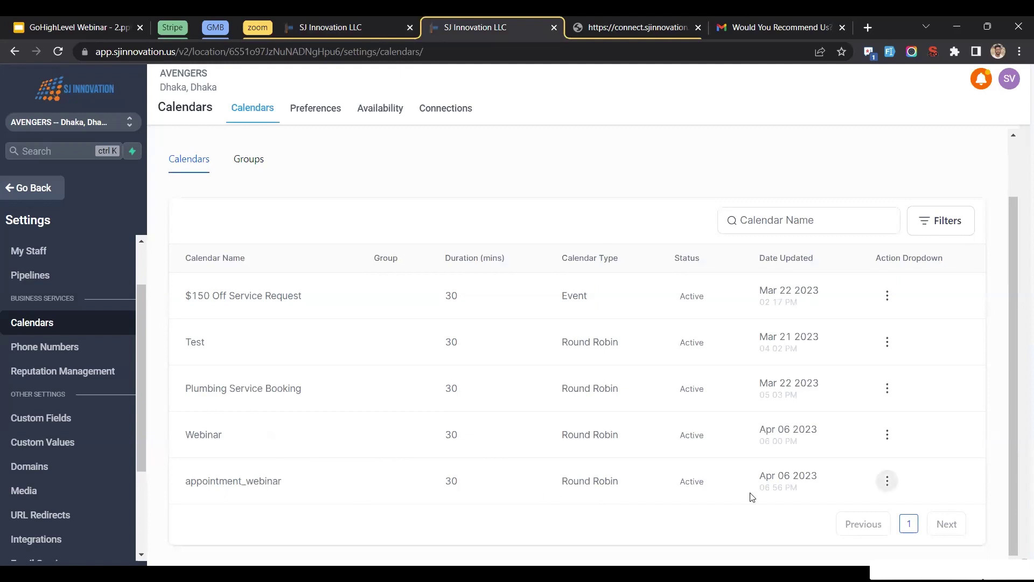
- Open the appointment_webinar calendar for editing
click(884, 293)
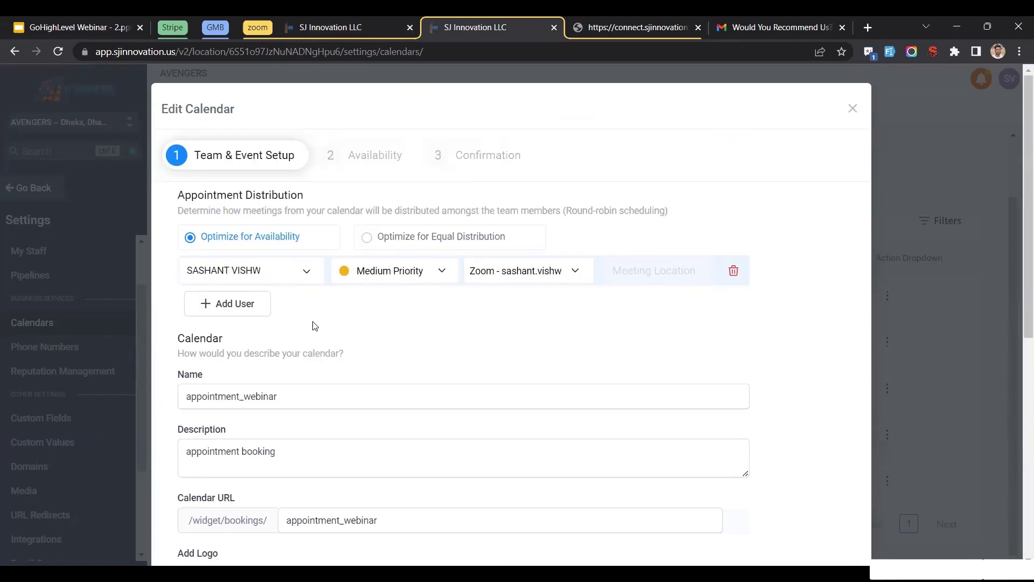
scroll(370, 319, down, 4)
scroll(418, 341, up, 4)
scroll(418, 289, down, 3)
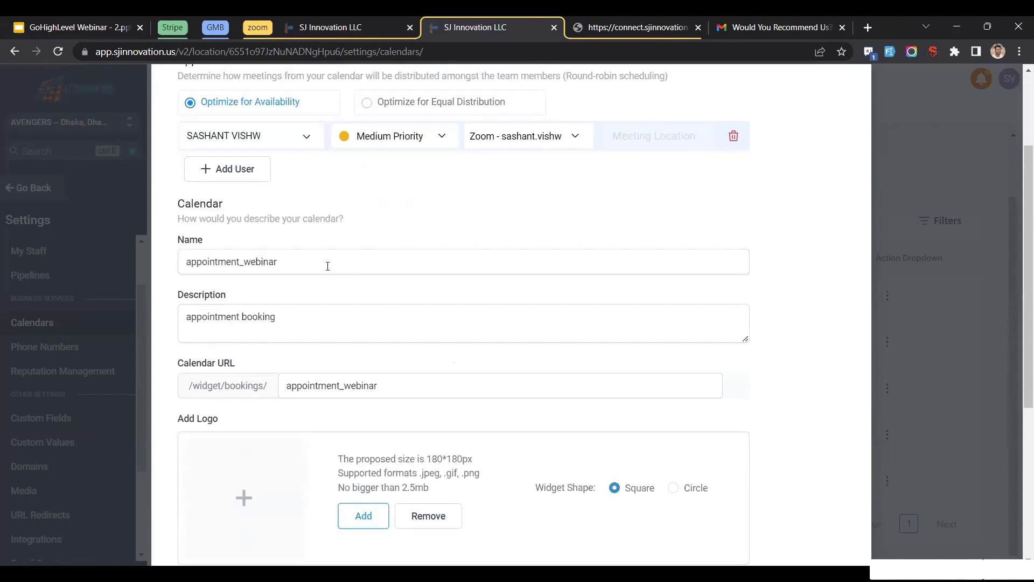
- Leave the Name, Description and URL unchanged and save the team and event setup
click(338, 267)
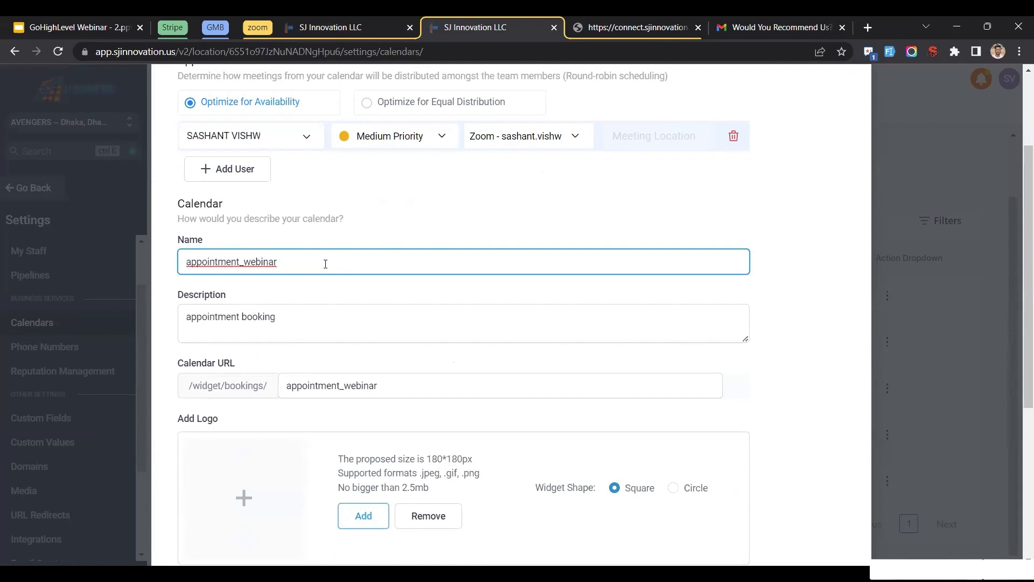
scroll(242, 241, down, 3)
scroll(300, 250, up, 2)
click(313, 252)
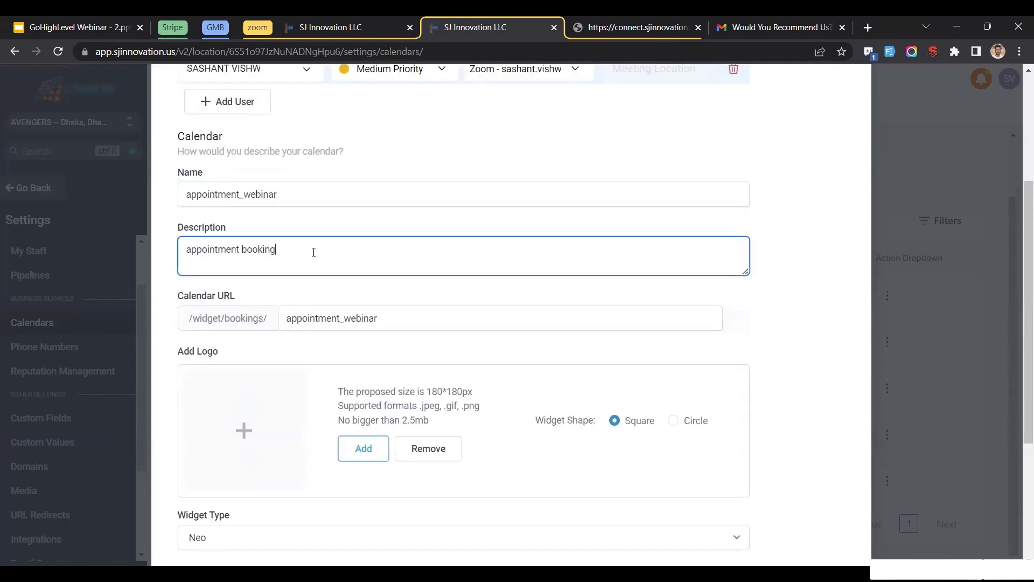
scroll(336, 250, down, 3)
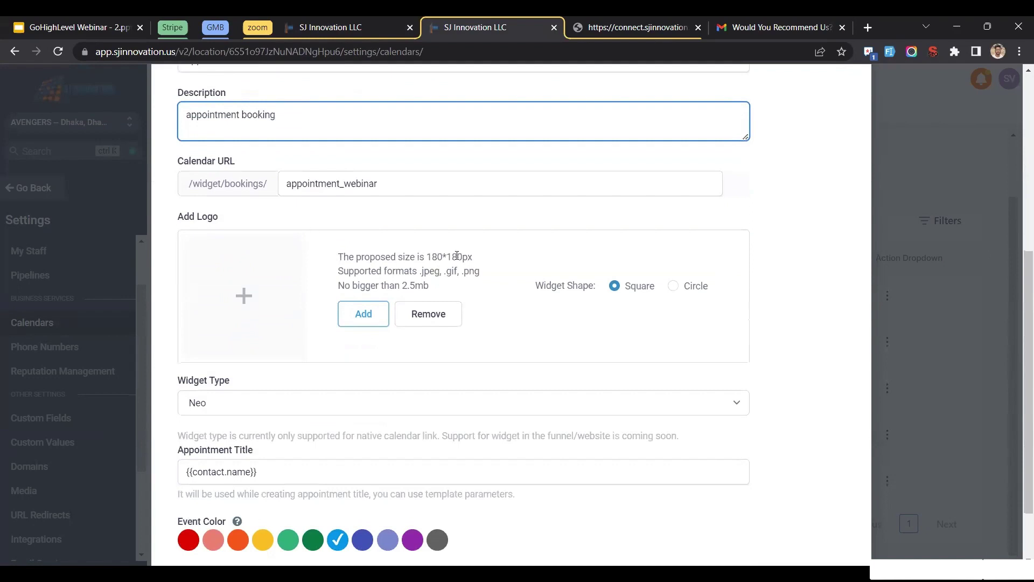
scroll(457, 255, up, 1)
key(Tab)
click(418, 280)
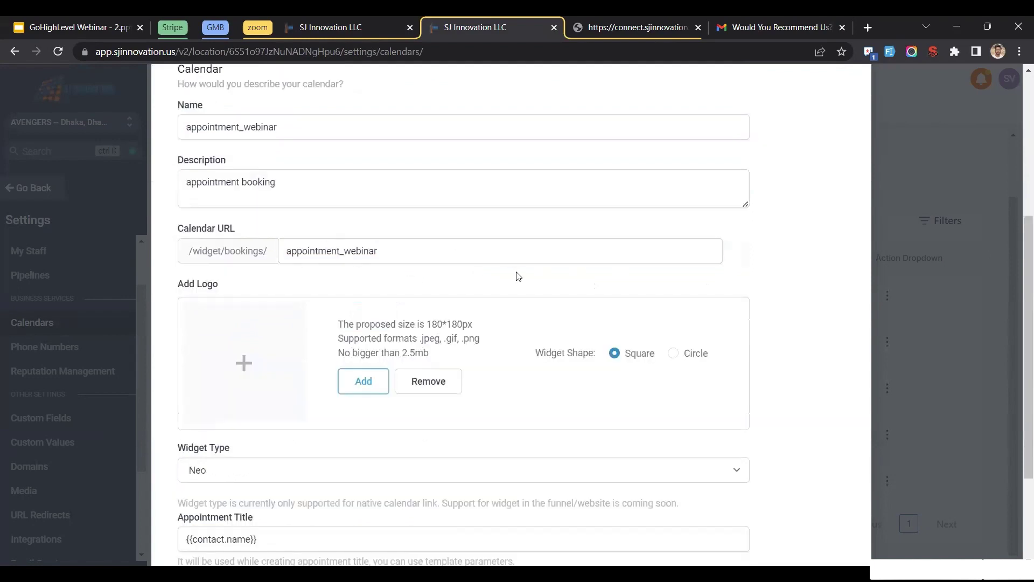
scroll(515, 279, down, 3)
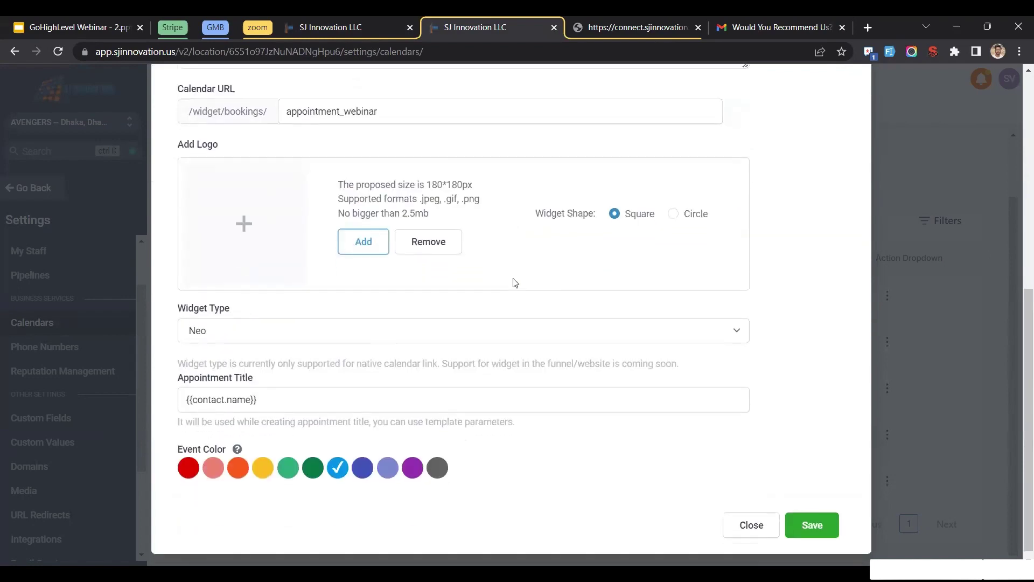
click(809, 517)
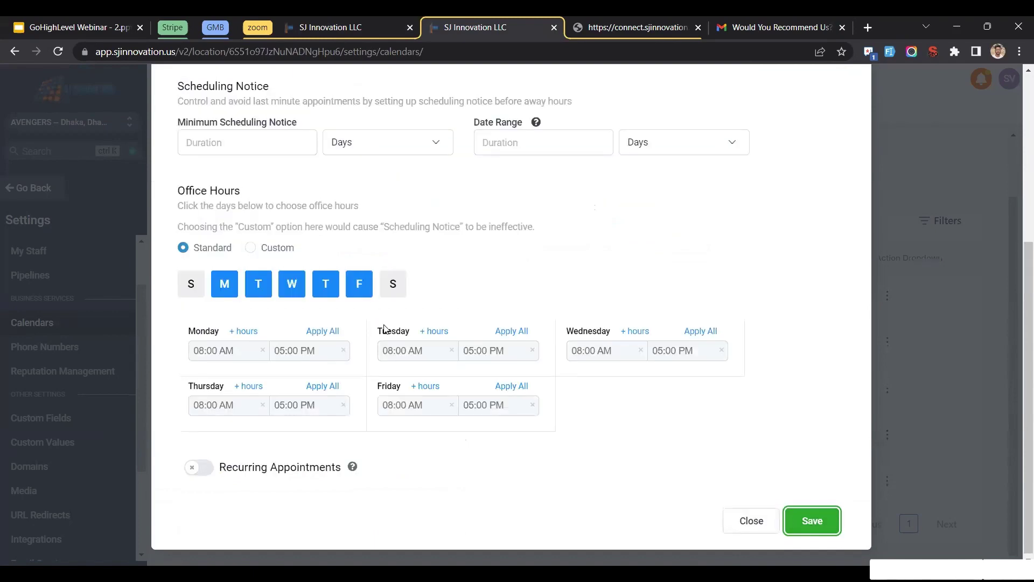
scroll(350, 302, up, 4)
scroll(342, 307, down, 3)
scroll(495, 344, up, 3)
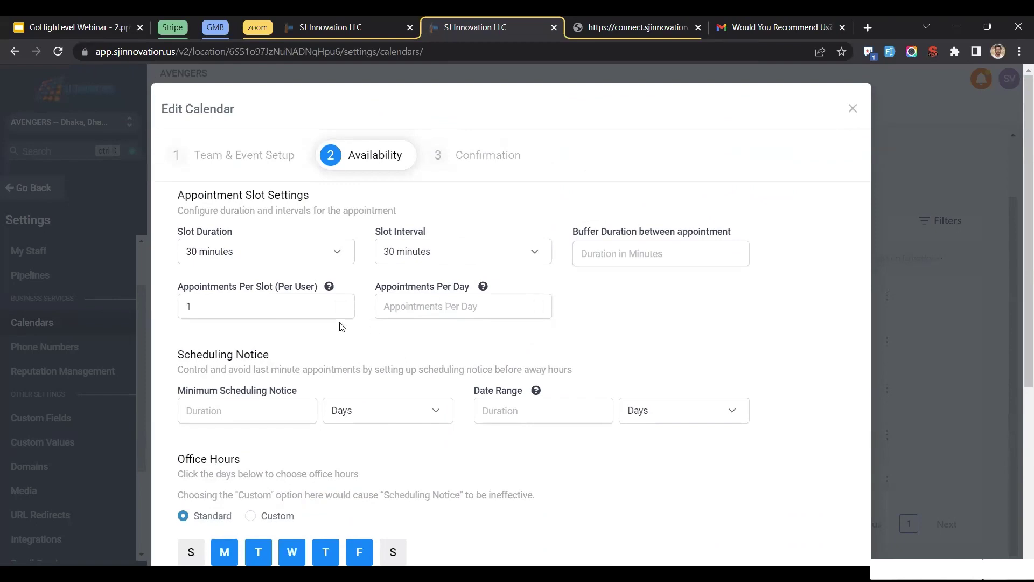
- Save the 08:00 AM–05:00 PM weekday availability to advance to the Confirmation step
scroll(454, 318, down, 5)
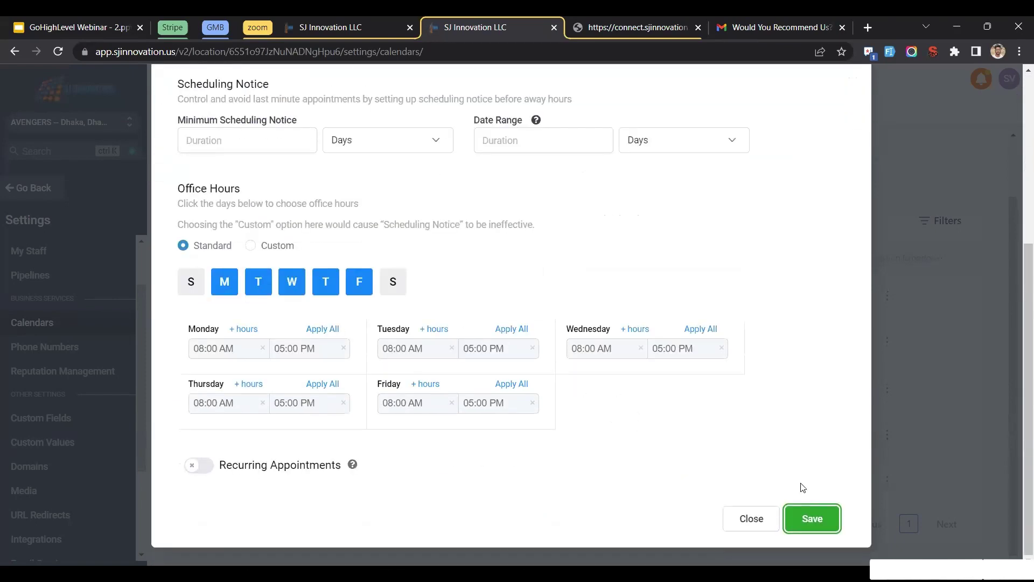
click(810, 516)
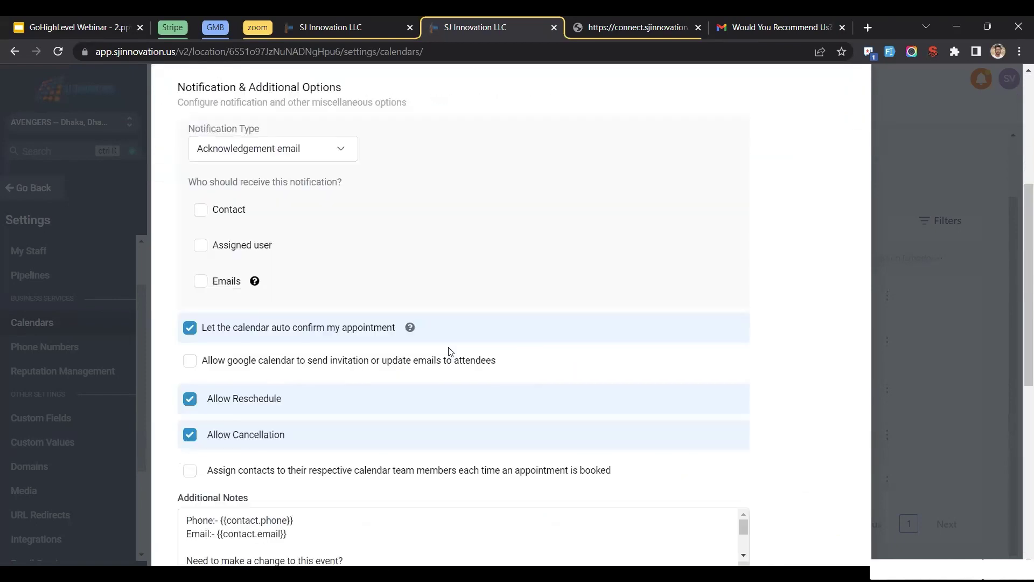
scroll(499, 384, up, 5)
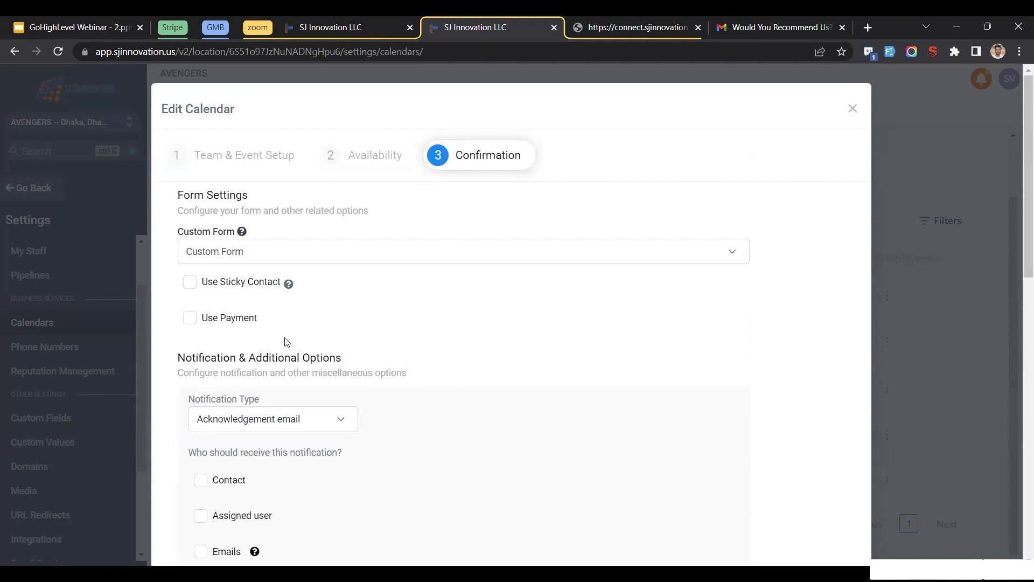
- Try the payment collection toggle, leave it off, and close the Edit Calendar dialog
click(230, 321)
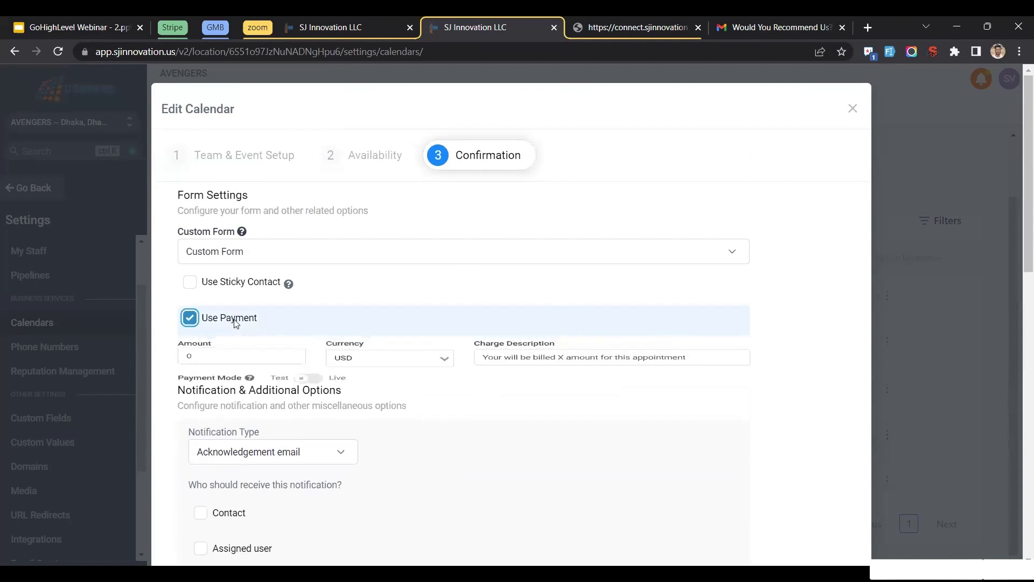
click(237, 323)
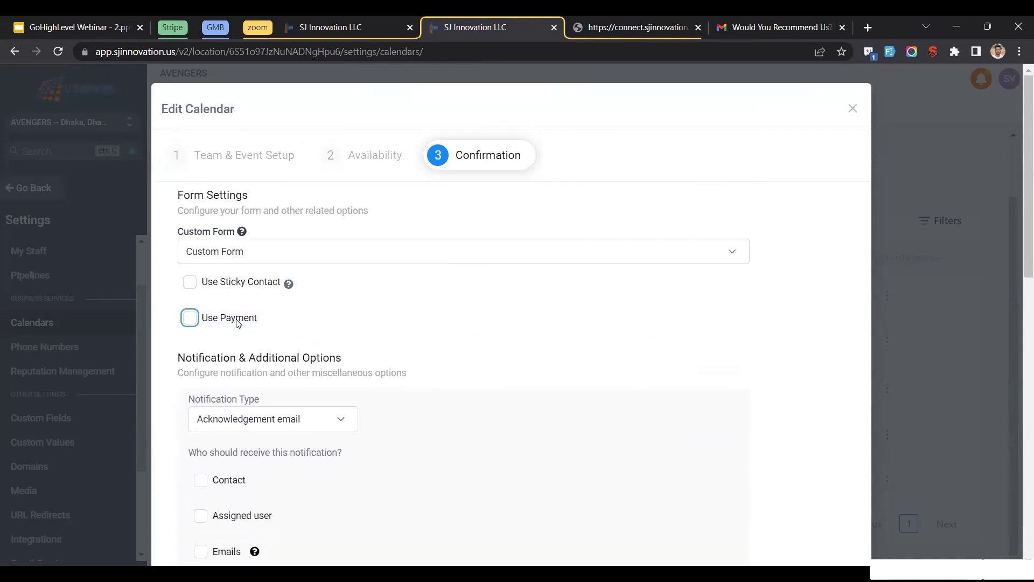
click(231, 321)
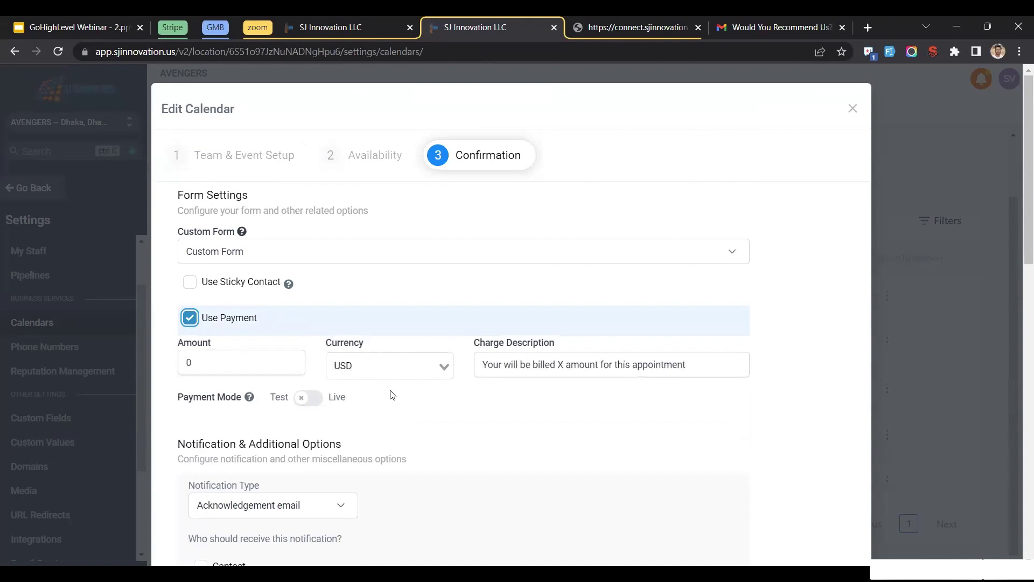
click(248, 321)
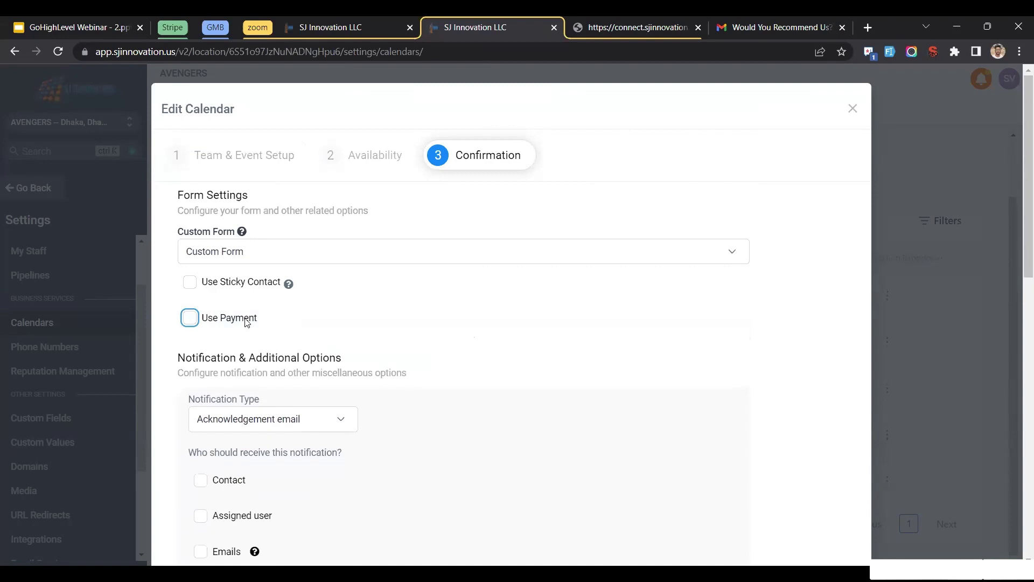
scroll(449, 366, down, 13)
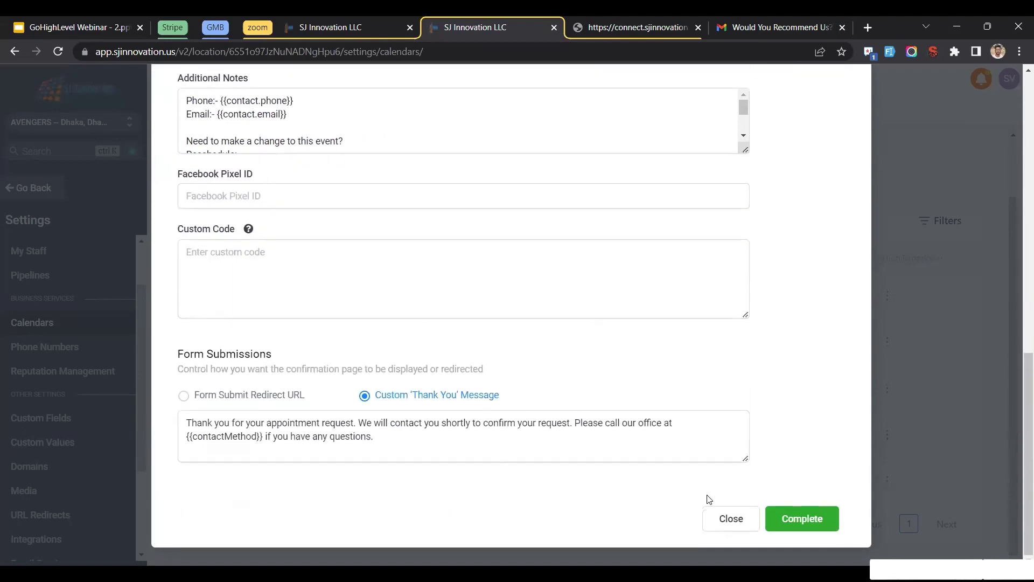
click(722, 517)
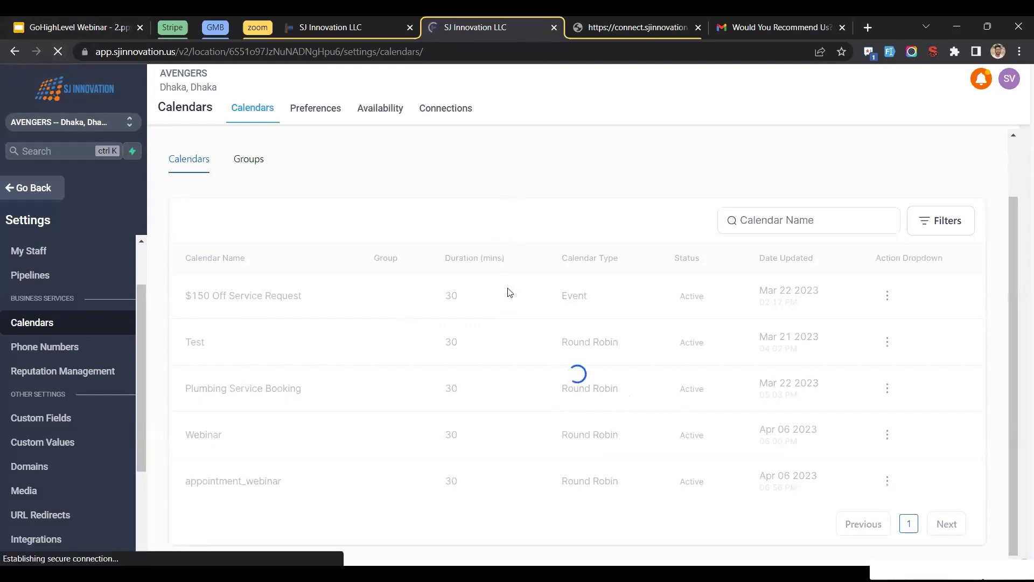
- In the booking widget, pick Friday, April 7, 2023 at 11:00 AM and continue
click(593, 25)
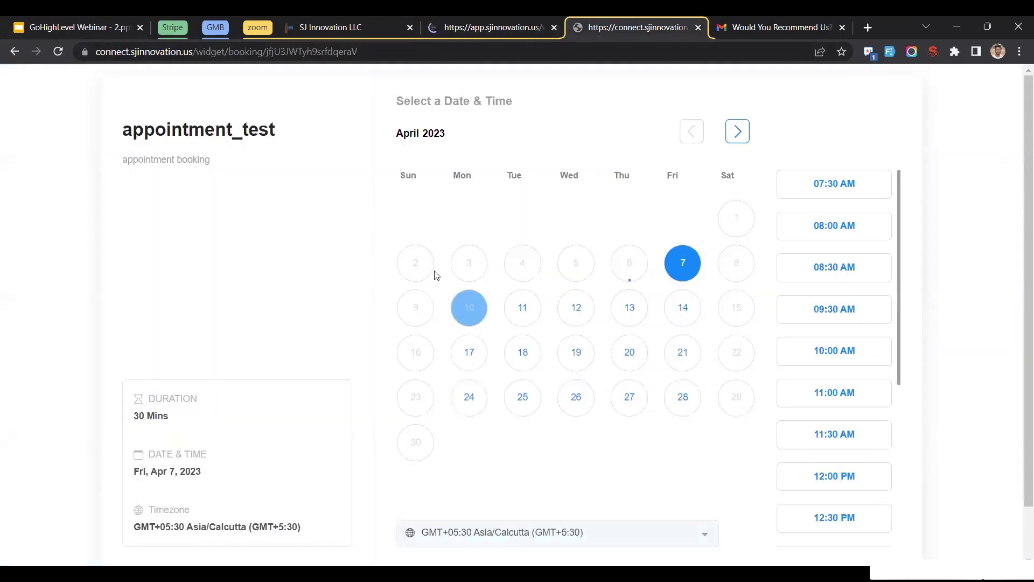
scroll(507, 318, down, 1)
click(513, 336)
scroll(462, 124, up, 1)
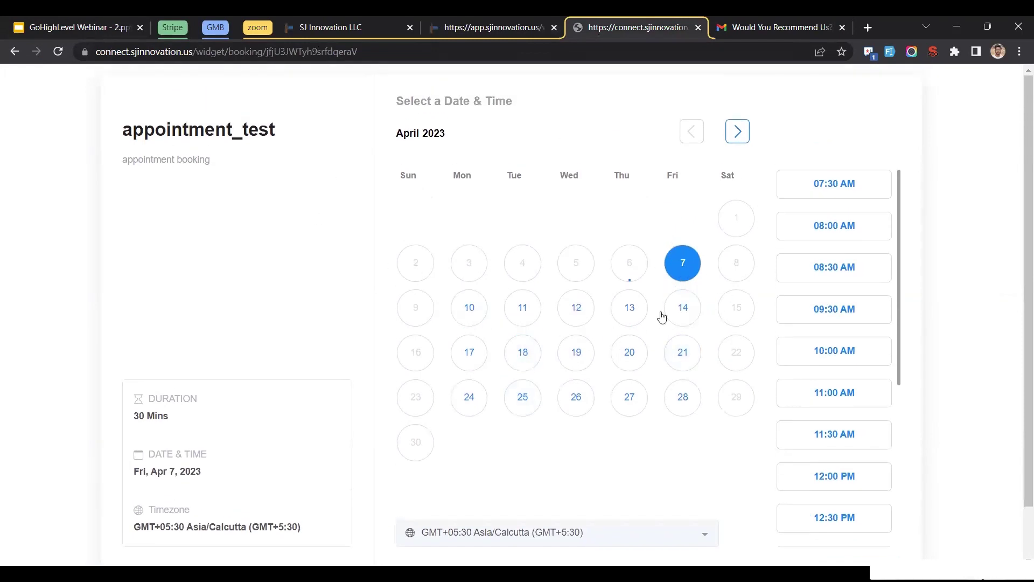
click(848, 392)
scroll(693, 325, down, 1)
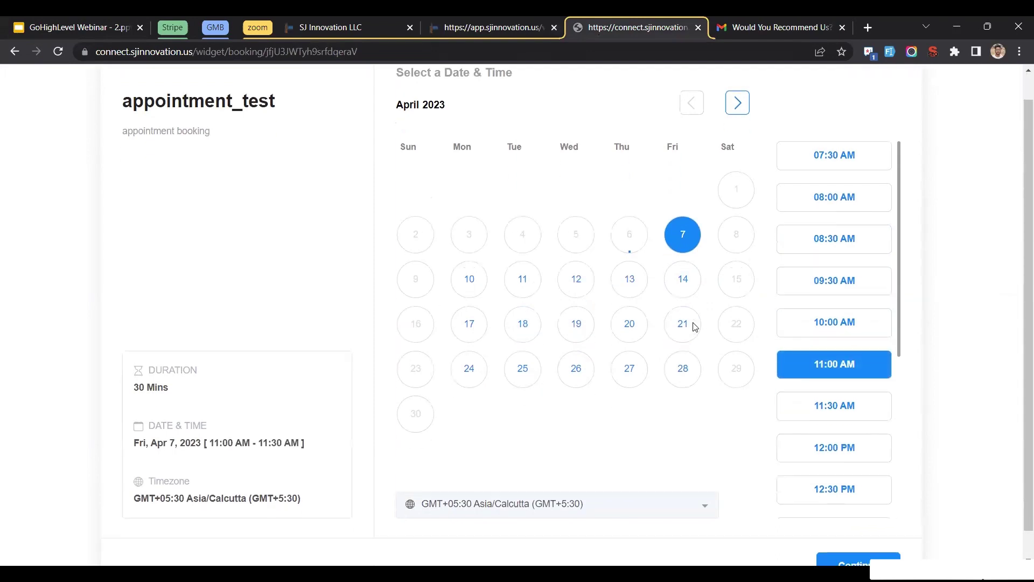
key(Return)
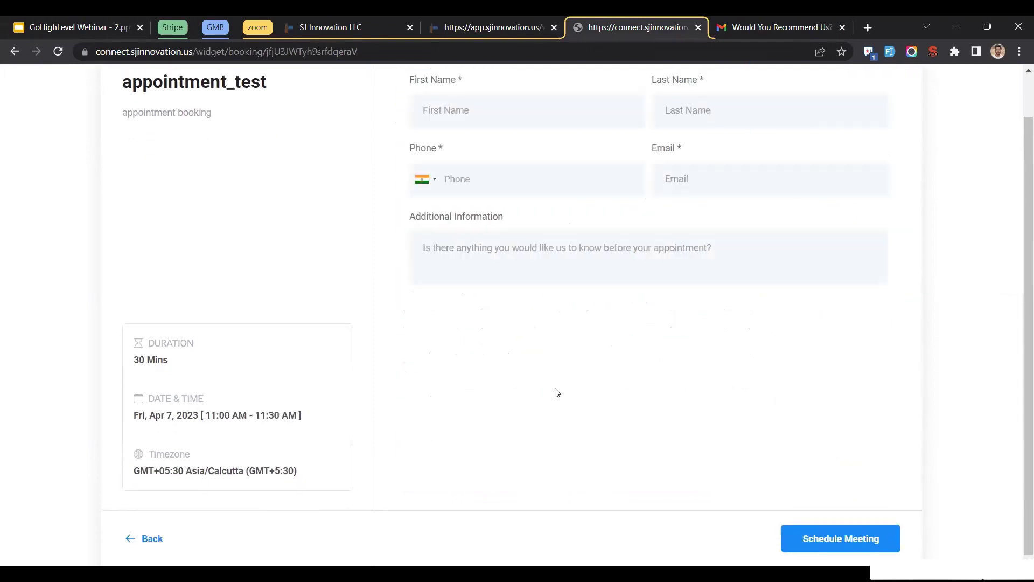
- Autofill the contact's first name, last name and e-mail, and type the phone number
click(530, 152)
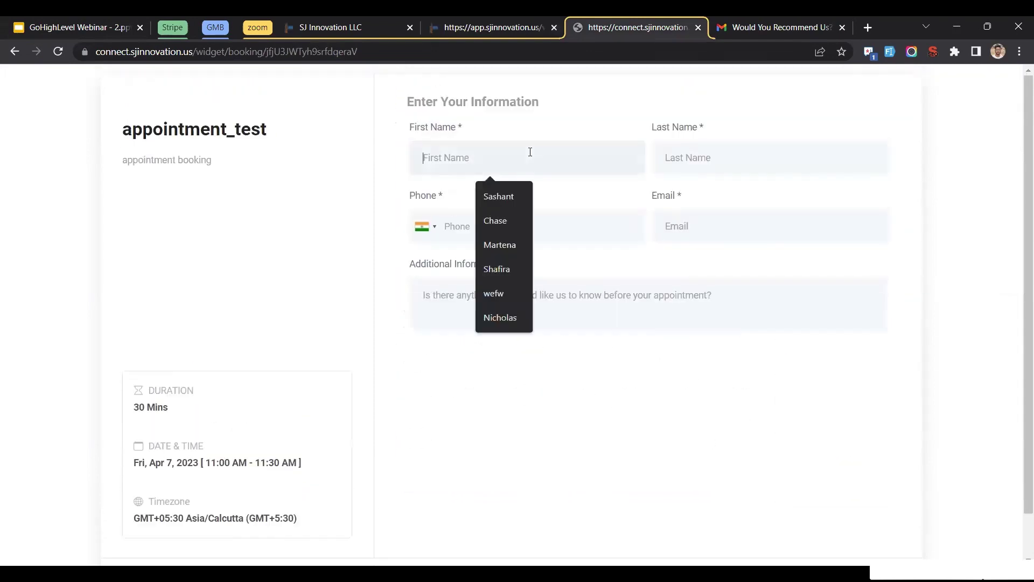
click(492, 196)
click(690, 162)
click(724, 198)
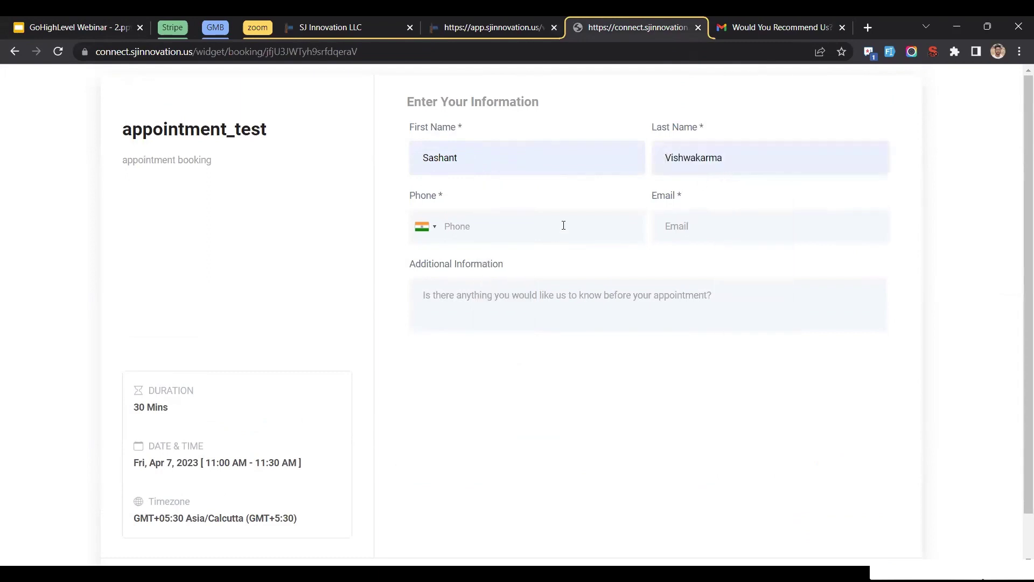
text(1234 567 890)
click(715, 219)
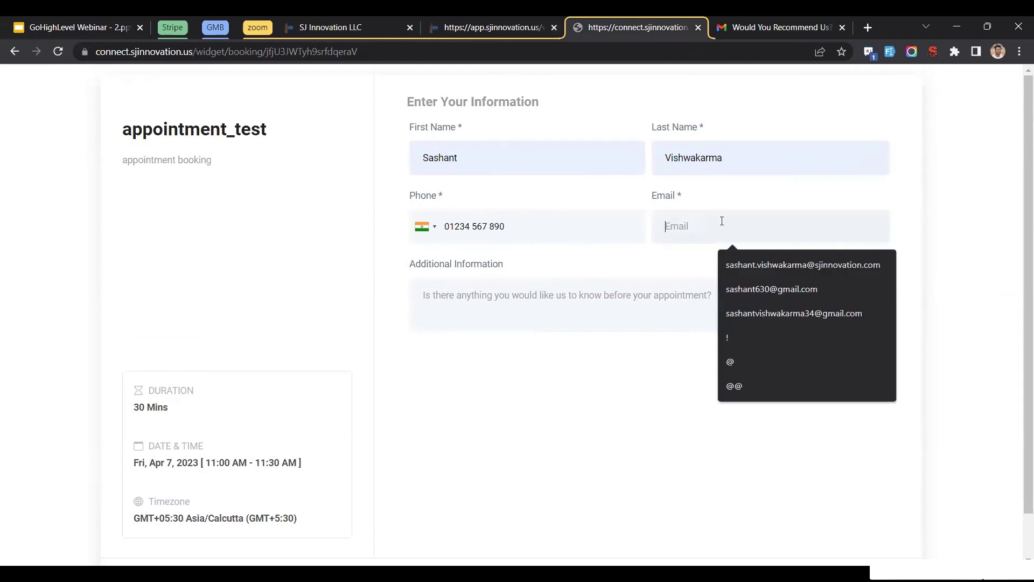
click(752, 267)
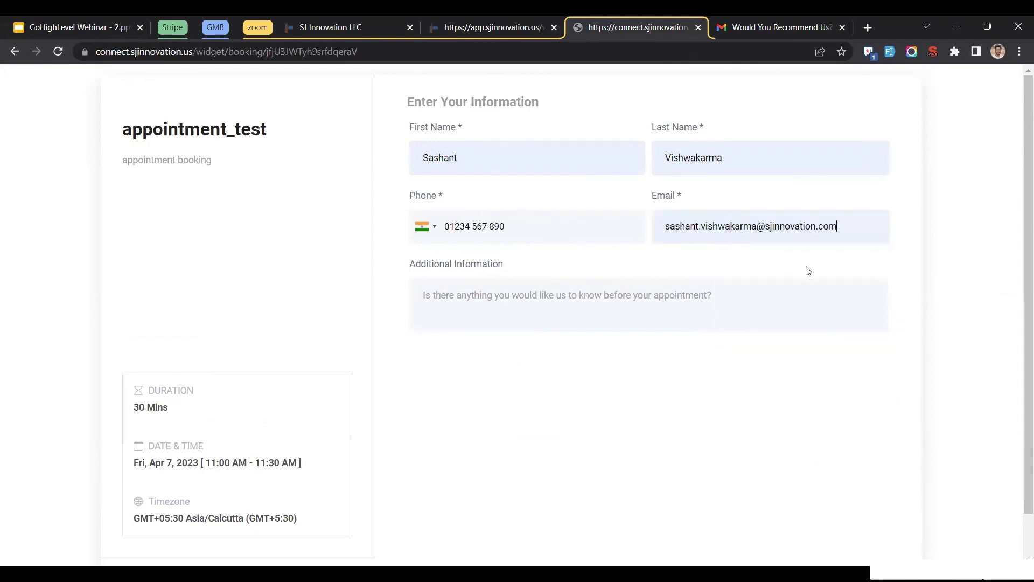
- Submit the contact form to schedule the meeting
click(711, 317)
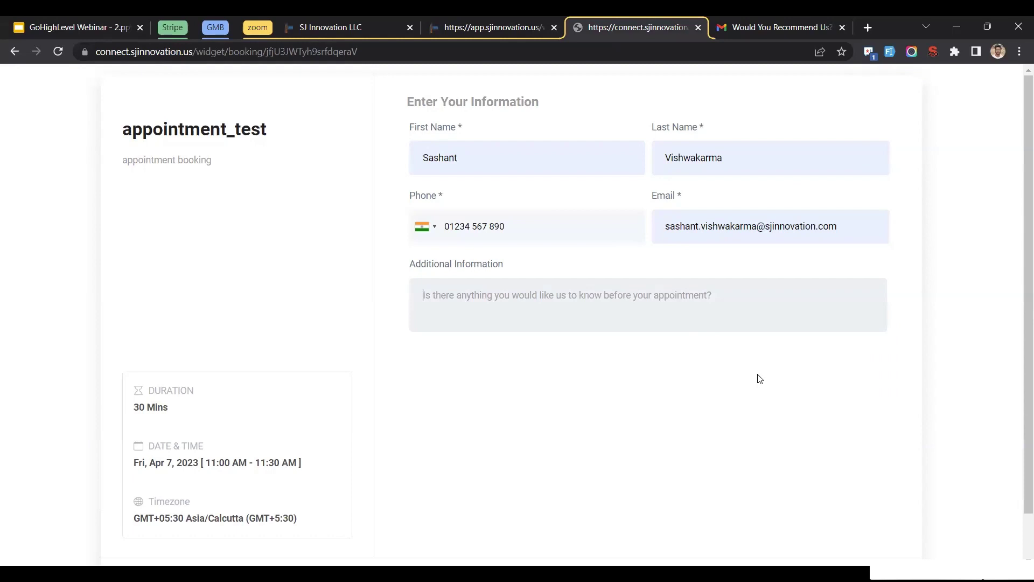
key(Tab)
key(Return)
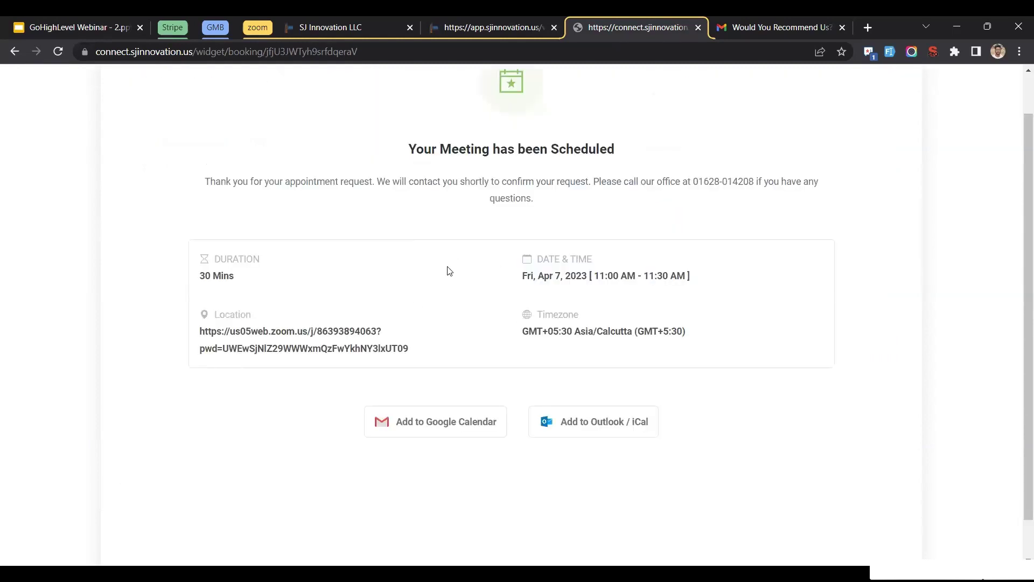
- Add the Apr 7, 11:00 AM meeting to Google Calendar
scroll(462, 302, down, 1)
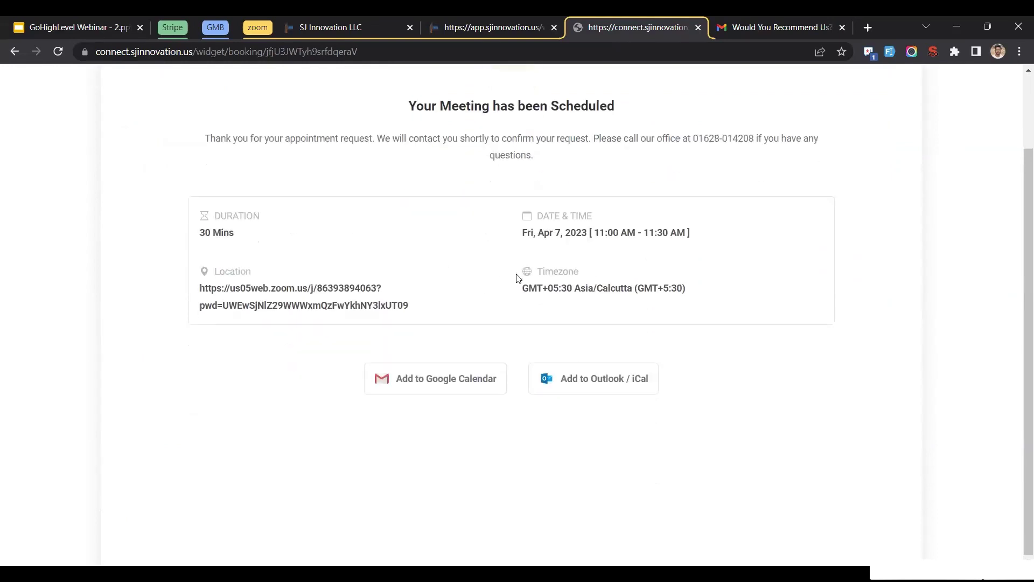
click(436, 383)
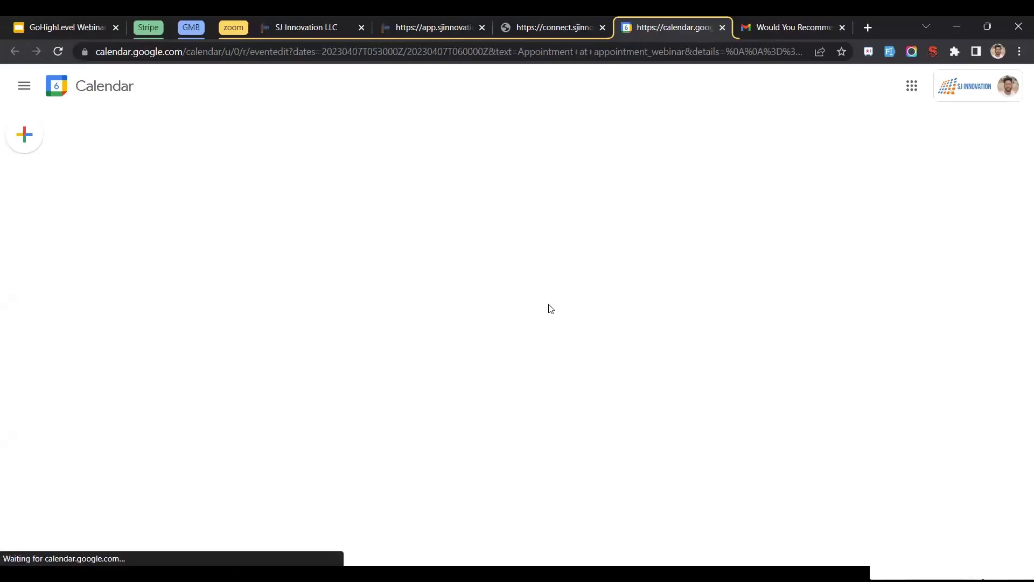
- Save the 'Appointment at appointment_webinar' event and verify it at 11am on April 7, 2023
click(533, 91)
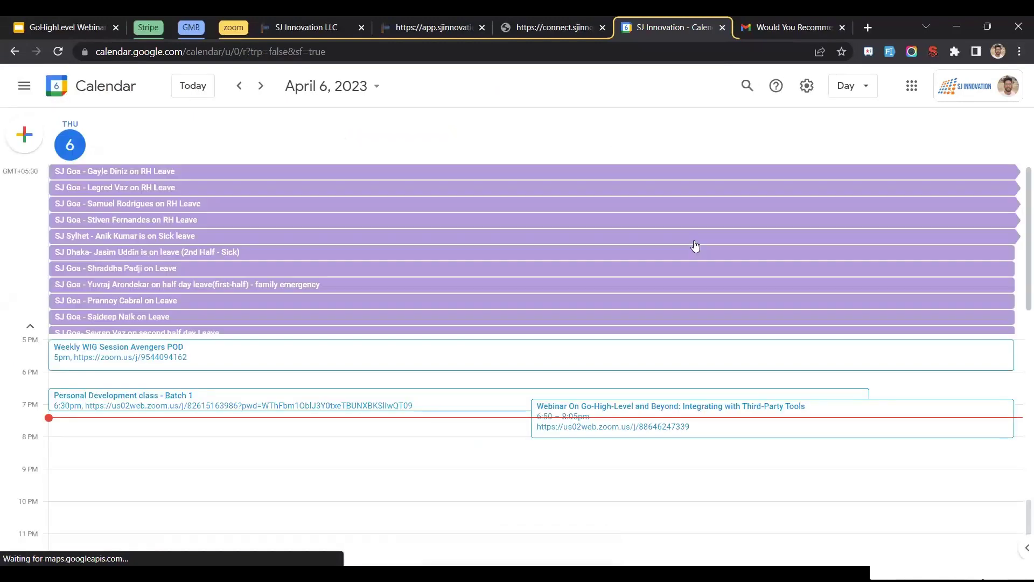
click(261, 86)
scroll(247, 409, up, 3)
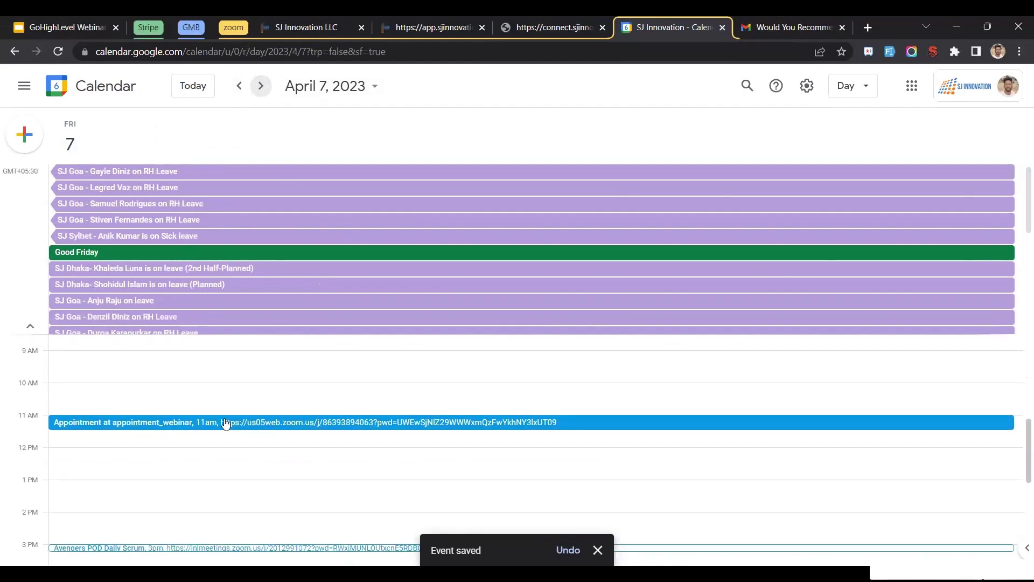
click(795, 27)
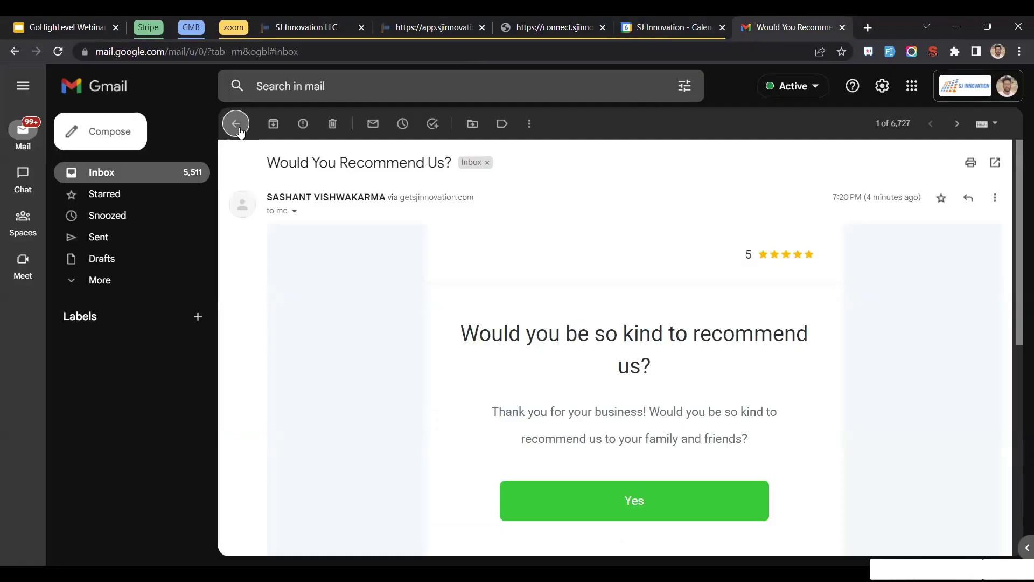
- Read the 'Appointment Booked' and 'Appointment Confirmation' emails in Gmail
click(236, 124)
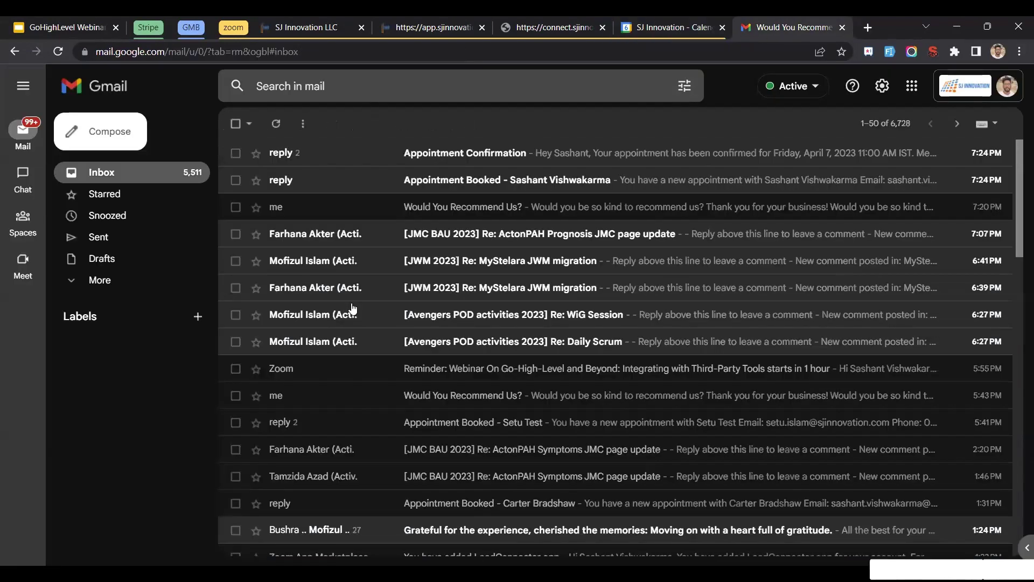
click(496, 183)
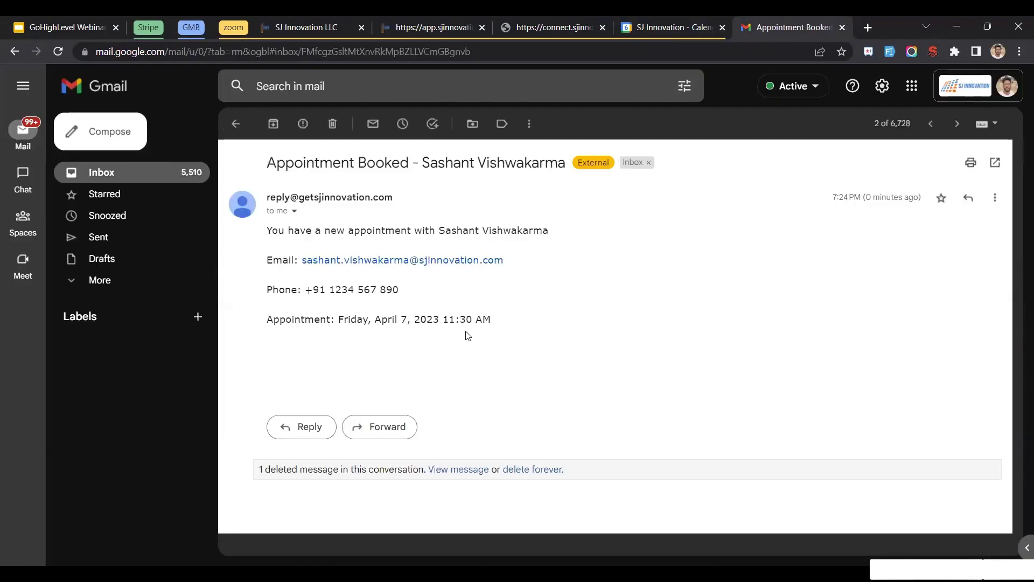
click(235, 124)
click(620, 162)
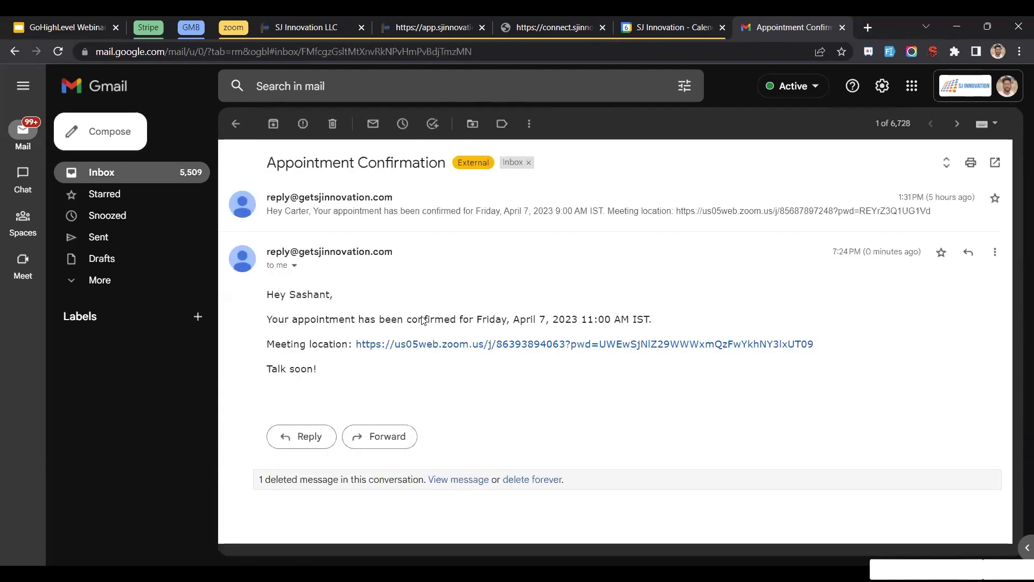
click(236, 124)
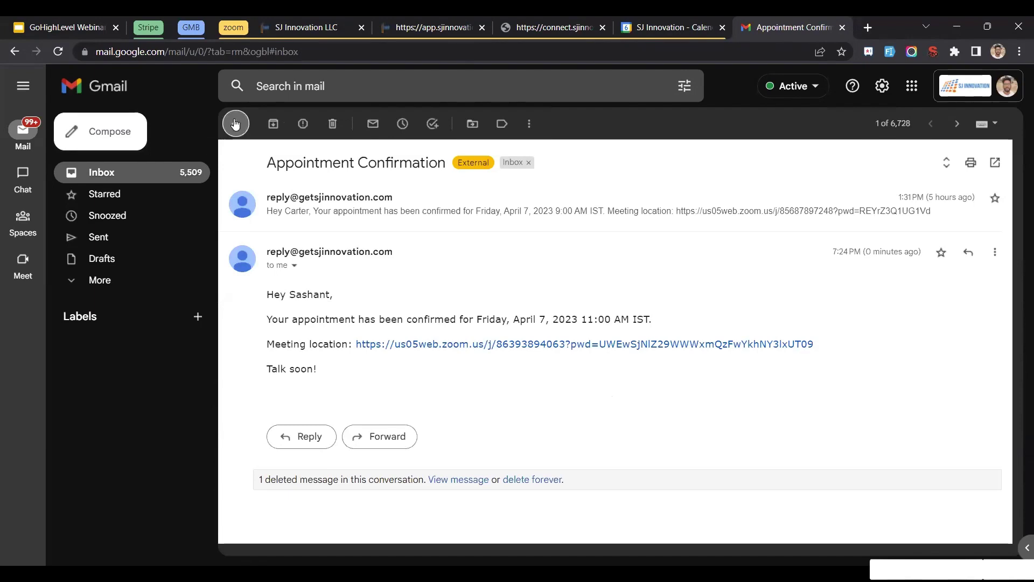
click(671, 16)
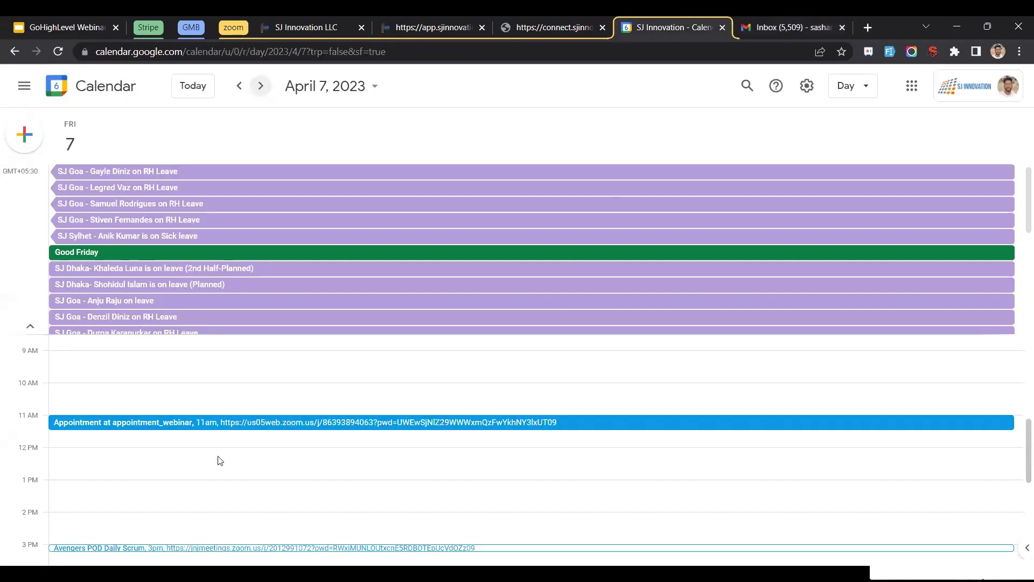
- Review the 11am event, then return through the booking confirmation to GoHighLevel's Calendar Settings
scroll(195, 465, up, 1)
scroll(265, 443, up, 2)
scroll(272, 453, down, 3)
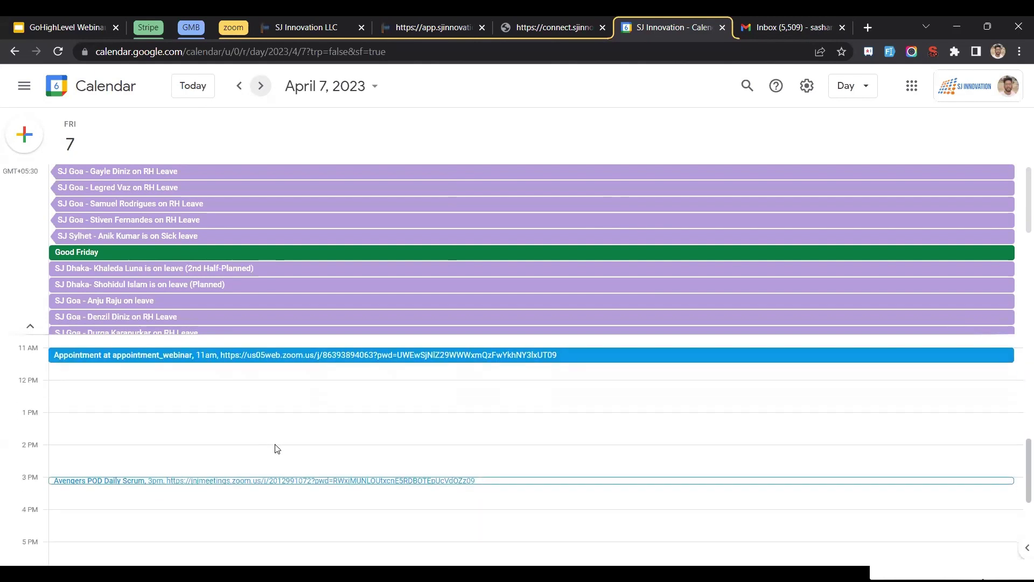
click(571, 22)
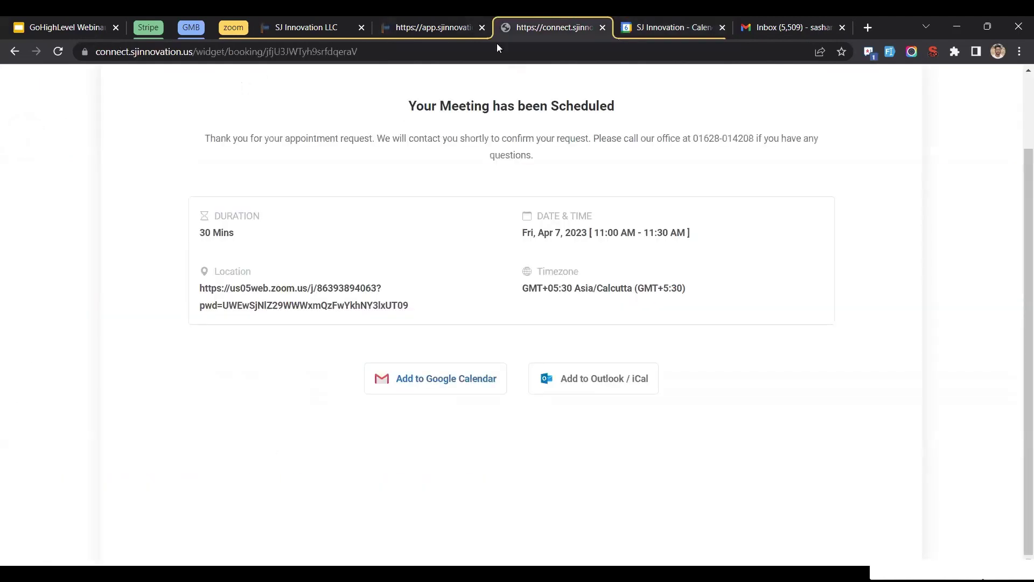
click(441, 23)
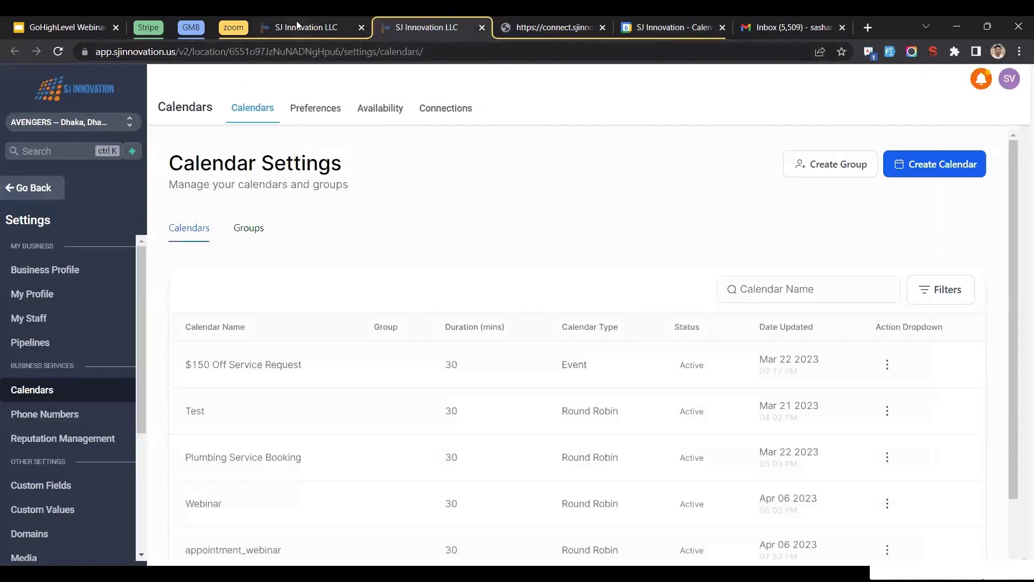